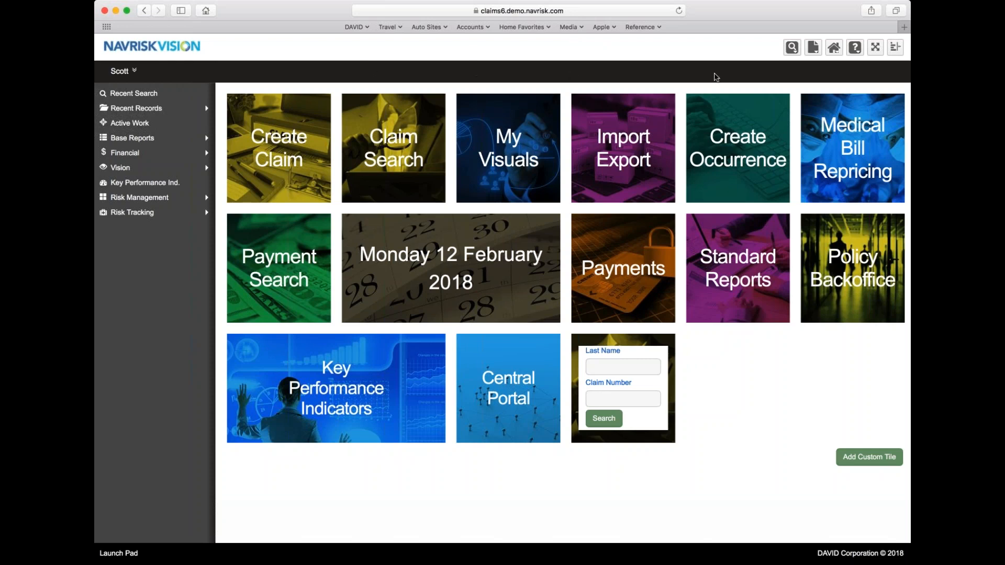
- Open the My Tasks home page and examine the user calendar, tasks, claim statistics and diary list
{"action": "left_click", "coordinate": [835, 51]}
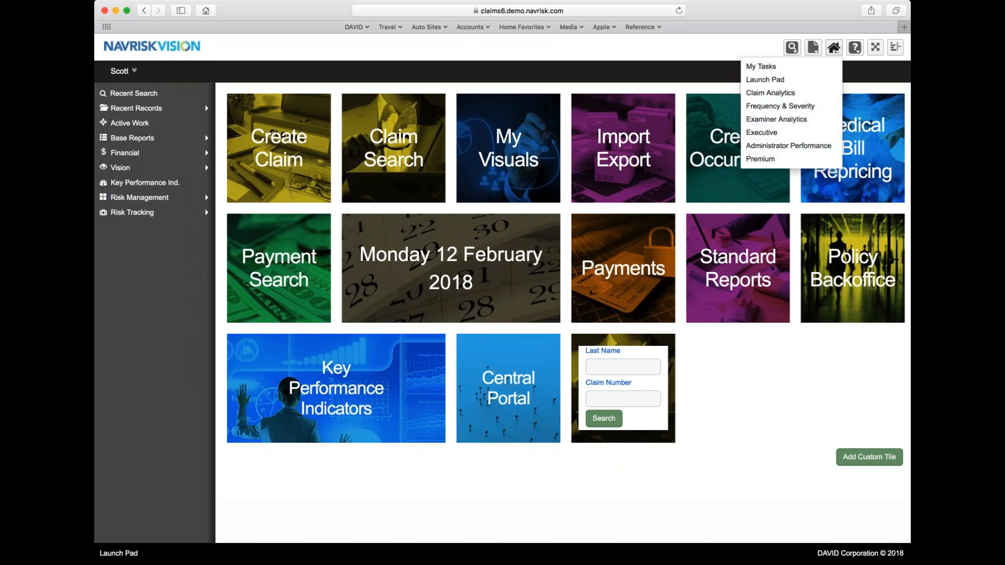
{"action": "left_click", "coordinate": [777, 67]}
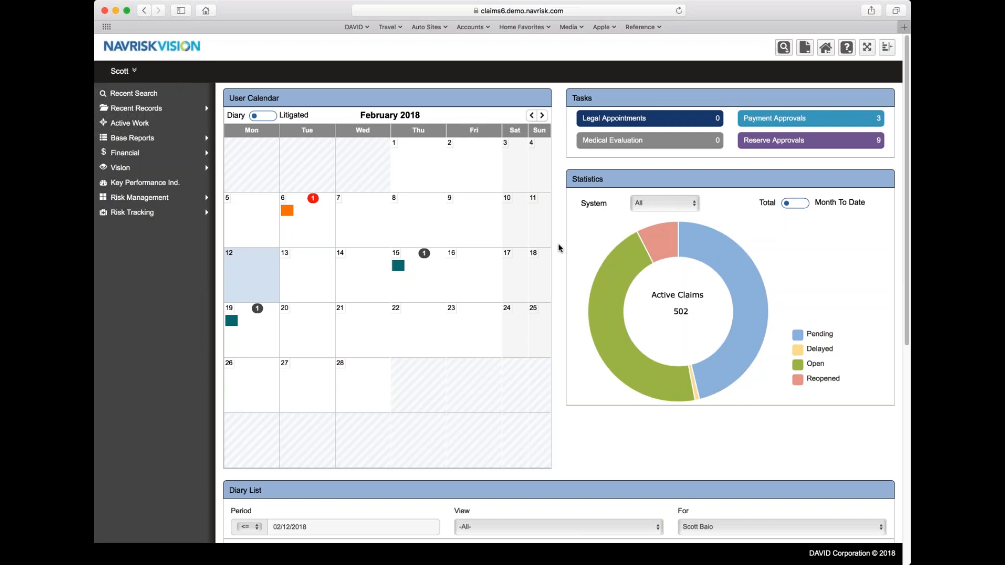
{"action": "scroll", "coordinate": [559, 248], "scroll_direction": "down", "scroll_amount": 3}
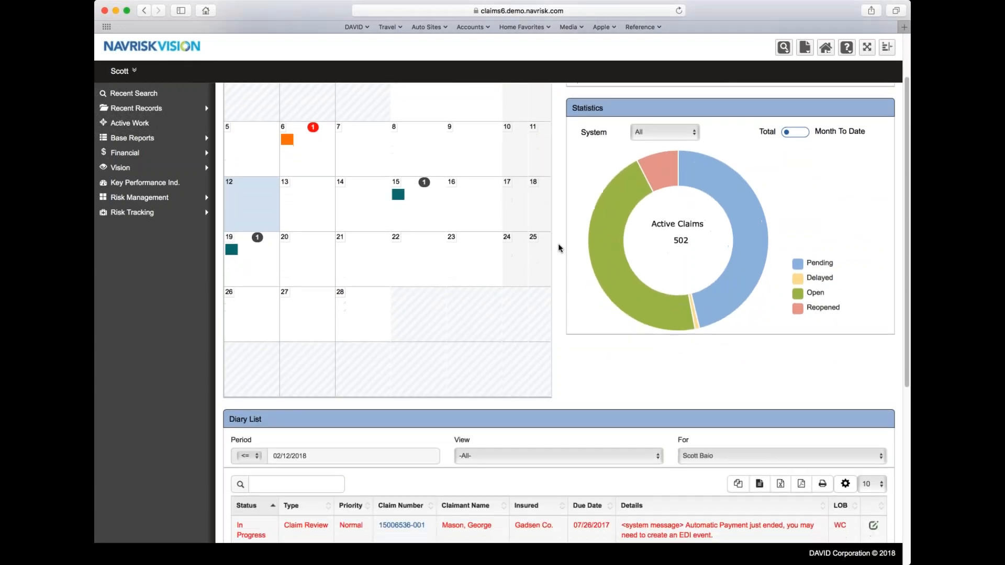
{"action": "scroll", "coordinate": [559, 248], "scroll_direction": "down", "scroll_amount": 5}
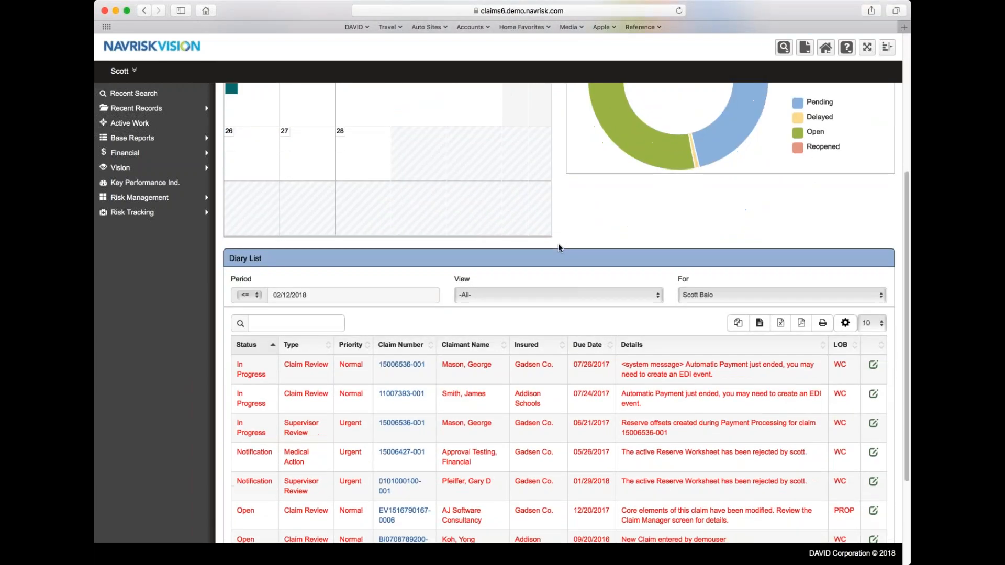
{"action": "scroll", "coordinate": [559, 248], "scroll_direction": "up", "scroll_amount": 5}
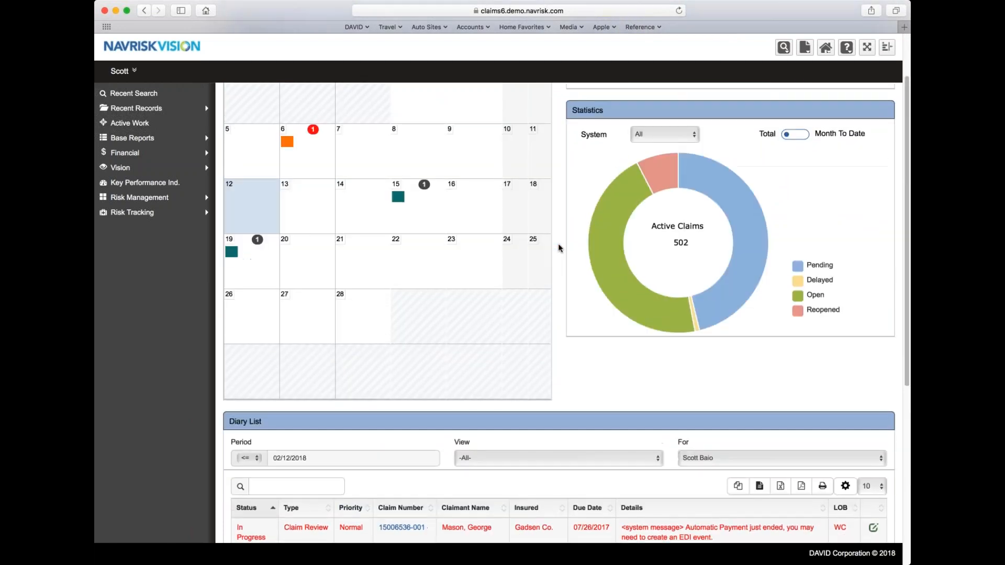
{"action": "scroll", "coordinate": [558, 248], "scroll_direction": "up", "scroll_amount": 2}
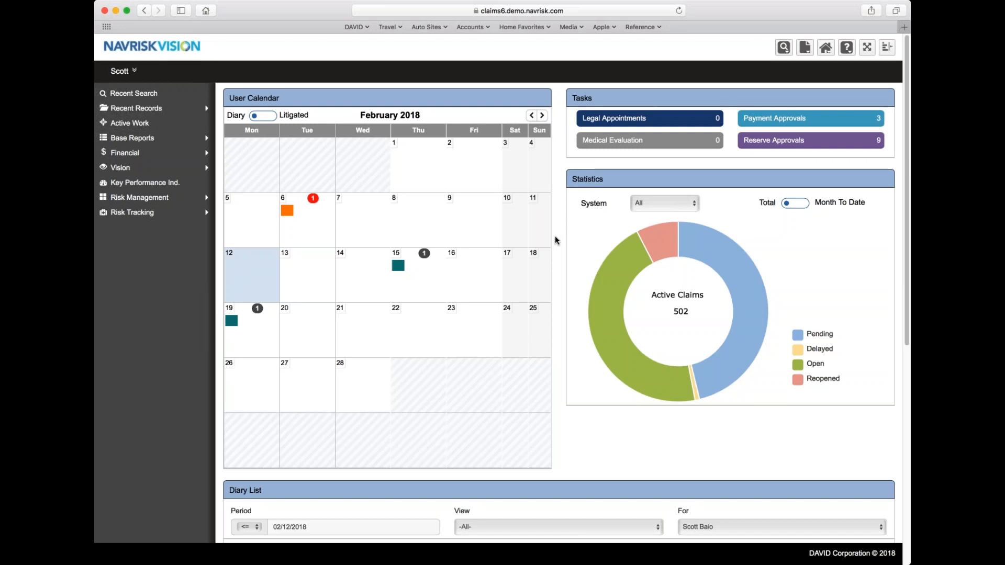
{"action": "scroll", "coordinate": [554, 240], "scroll_direction": "down", "scroll_amount": 1}
{"action": "scroll", "coordinate": [556, 238], "scroll_direction": "down", "scroll_amount": 3}
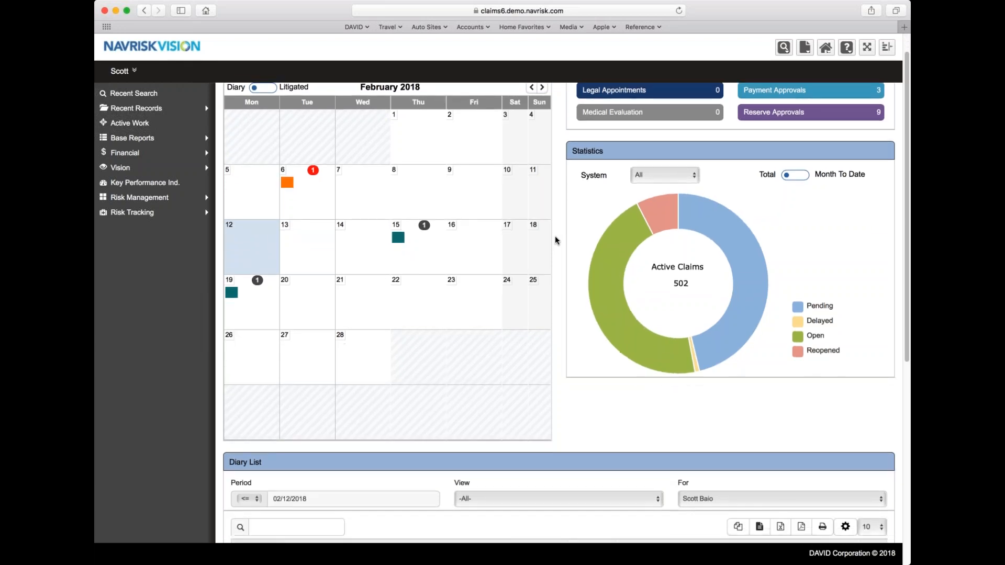
{"action": "scroll", "coordinate": [555, 238], "scroll_direction": "up", "scroll_amount": 3}
{"action": "scroll", "coordinate": [555, 240], "scroll_direction": "up", "scroll_amount": 1}
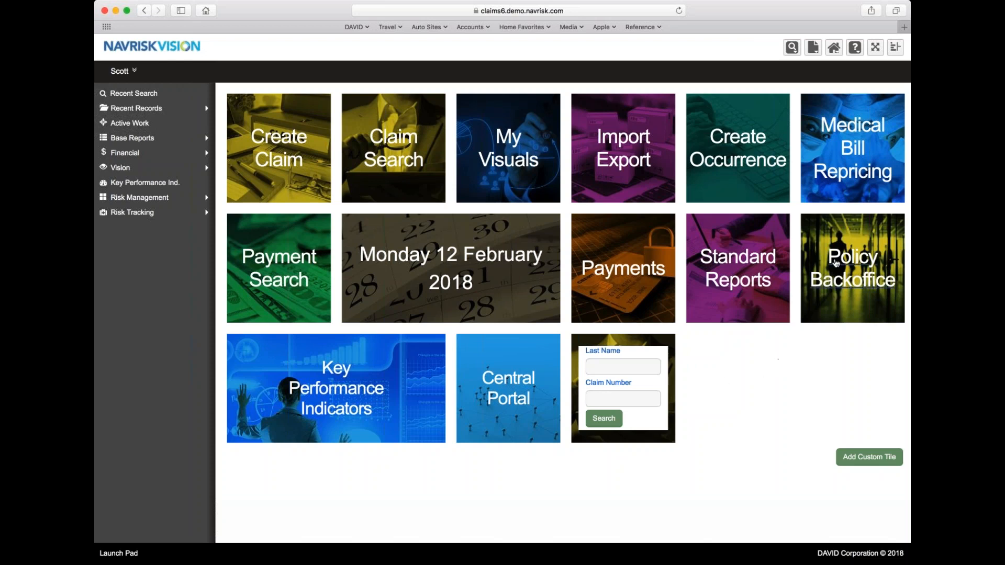
- Remove the Policy Backoffice tile and move the date tile to the first position on the Launch Pad
{"action": "right_click", "coordinate": [845, 232]}
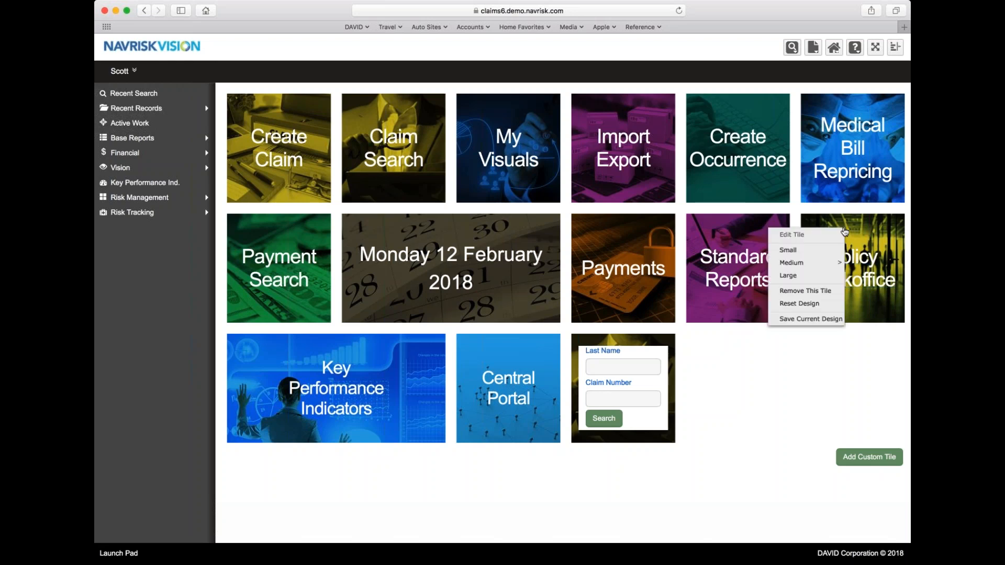
{"action": "left_click", "coordinate": [822, 292]}
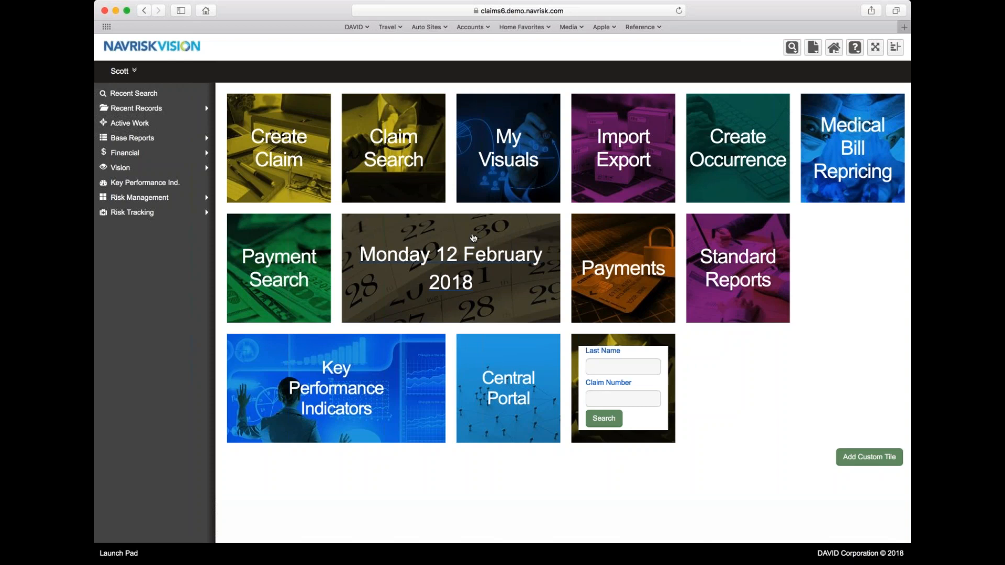
{"action": "left_click_drag", "start_coordinate": [473, 237], "coordinate": [460, 124]}
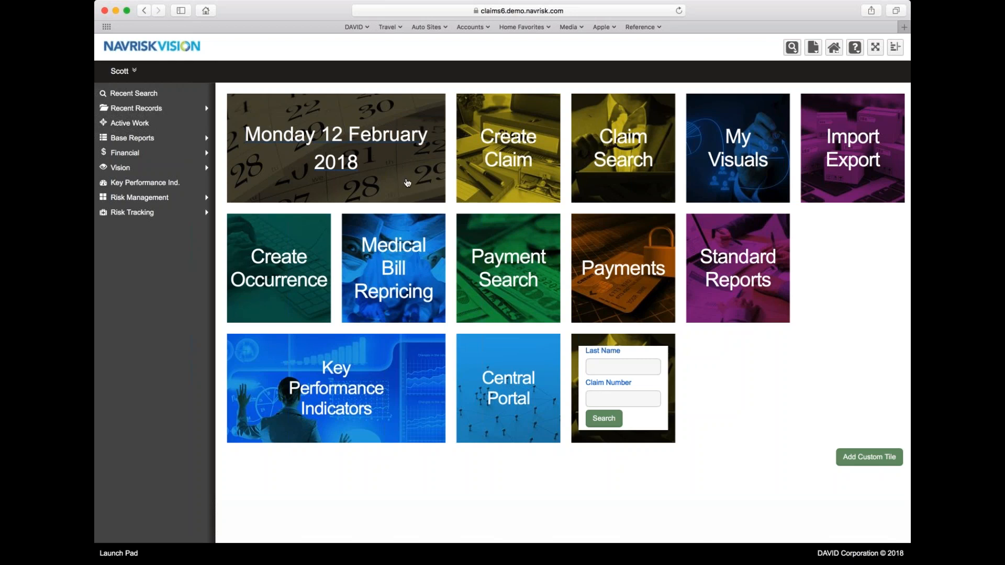
- Enlarge the Create Claim tile to the Large size and reset the Launch Pad design
{"action": "right_click", "coordinate": [518, 114]}
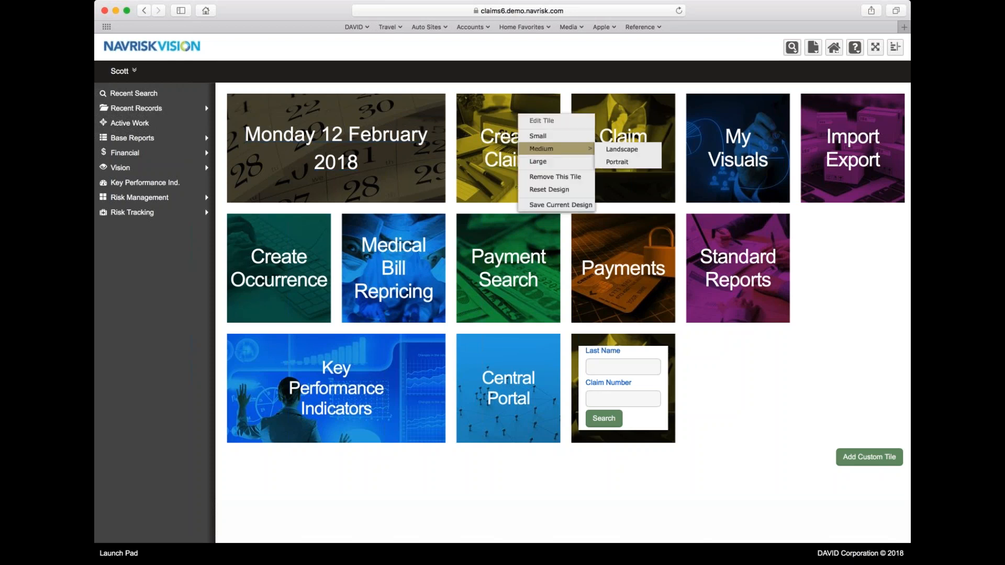
{"action": "mouse_move", "coordinate": [541, 152]}
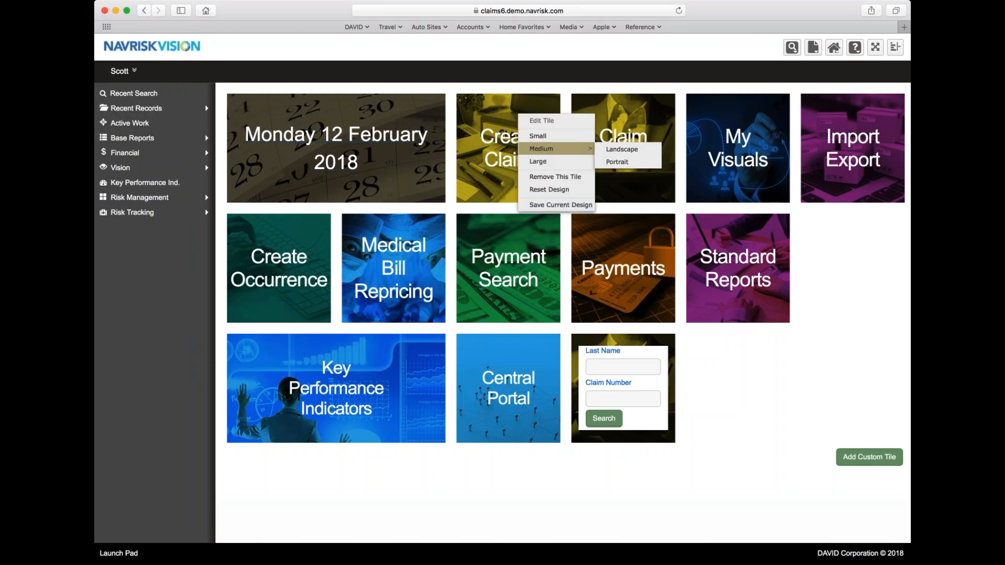
{"action": "left_click", "coordinate": [539, 161]}
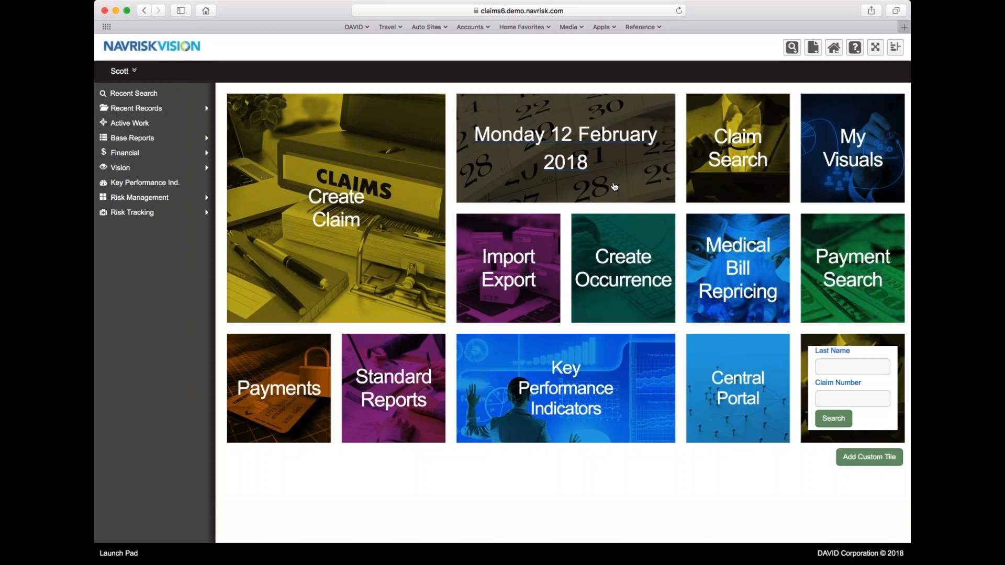
{"action": "right_click", "coordinate": [640, 183]}
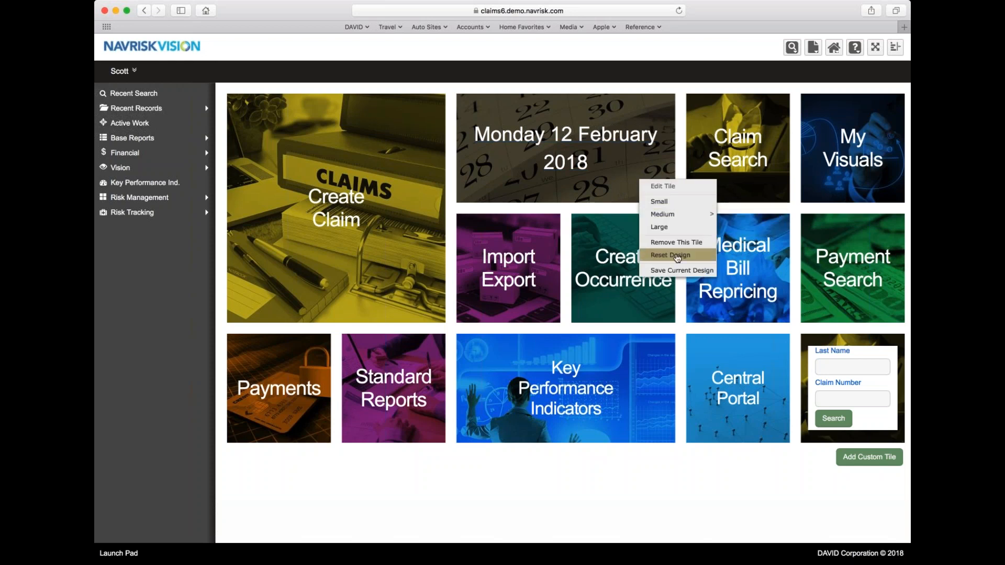
{"action": "left_click", "coordinate": [675, 255]}
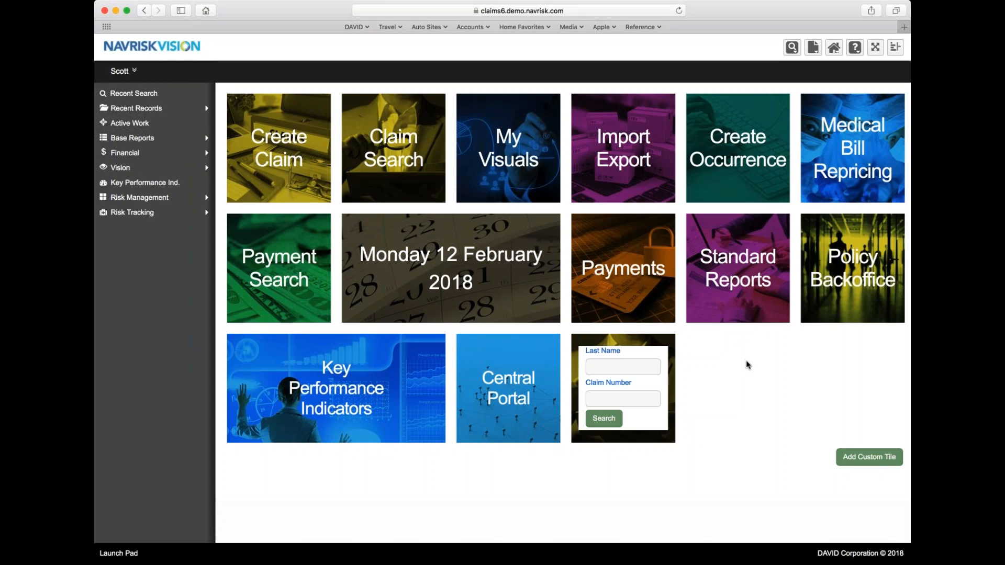
- Start a new custom tile with the caption "CA Dept of WC" and font size 30
{"action": "left_click", "coordinate": [860, 458]}
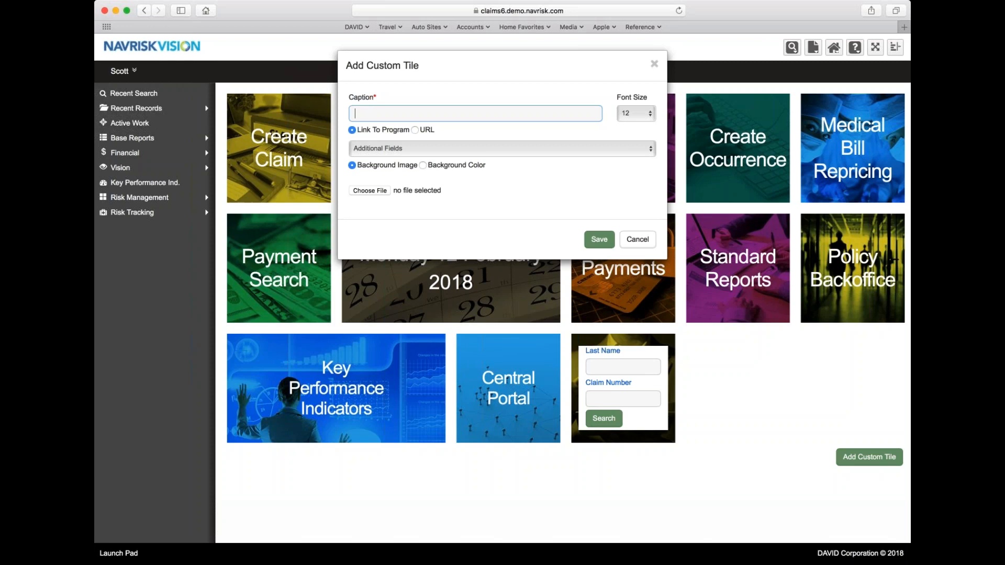
{"action": "type", "text": "CA Dept of WC"}
{"action": "left_click", "coordinate": [643, 117]}
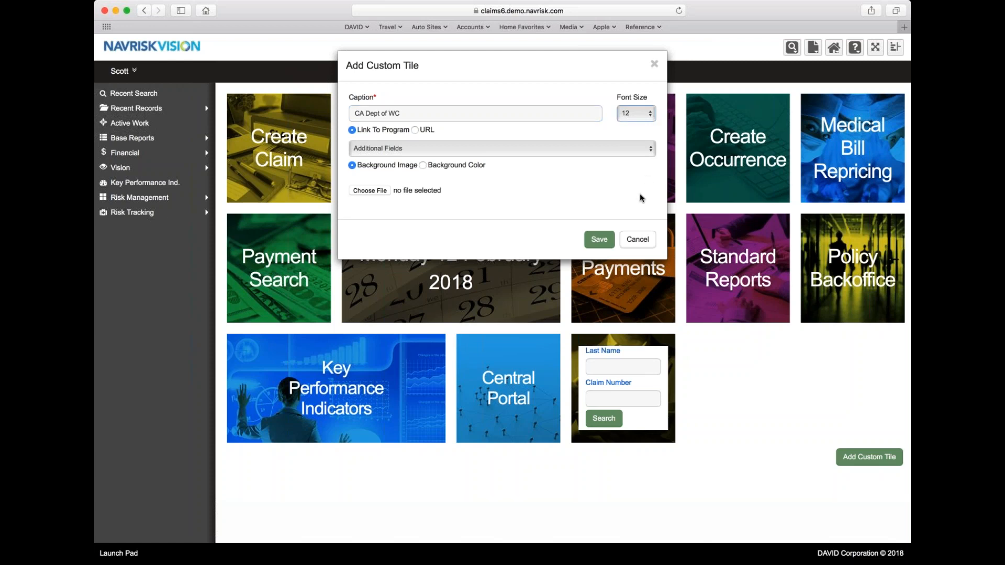
{"action": "type", "text": "30"}
{"action": "left_click", "coordinate": [415, 129]}
{"action": "left_click", "coordinate": [384, 146]}
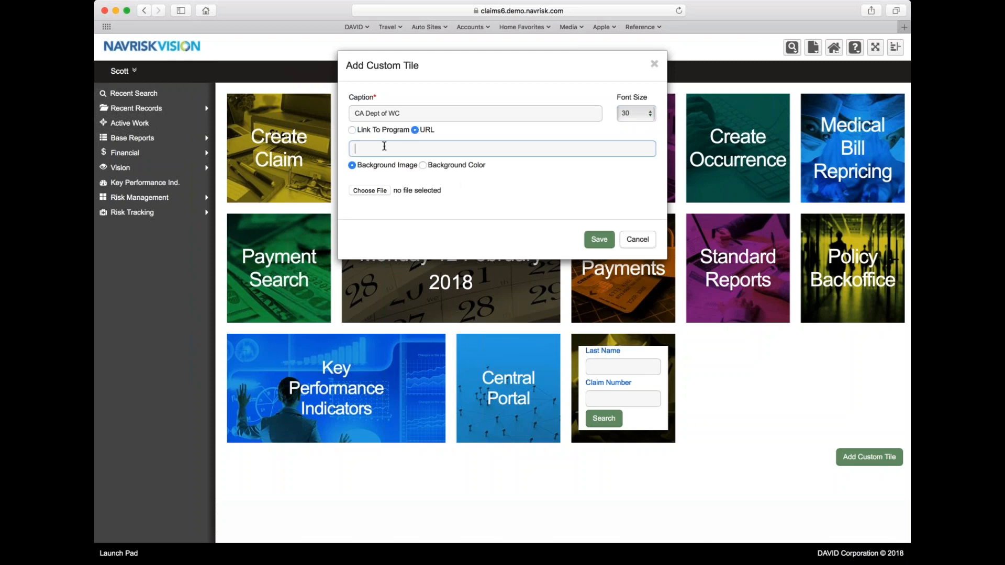
{"action": "type", "text": "http://www.dir.ca.gov/dwc/"}
{"action": "left_click_drag", "start_coordinate": [371, 148], "coordinate": [352, 148]}
{"action": "key", "text": "BackSpace"}
- Give the custom tile the blue background color 0A0AFF and save the tile
{"action": "left_click", "coordinate": [438, 166]}
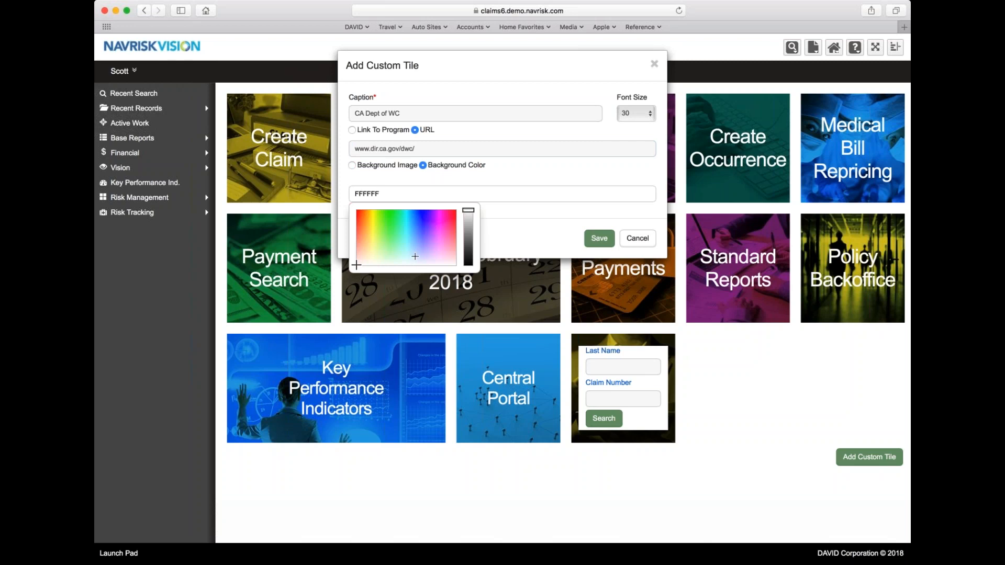
{"action": "left_click", "coordinate": [423, 211]}
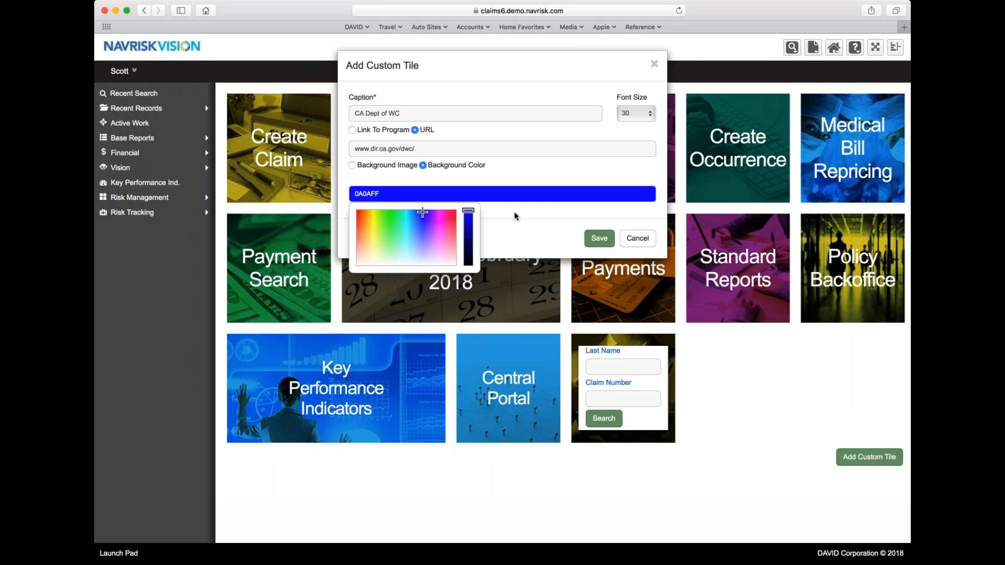
{"action": "left_click", "coordinate": [555, 223]}
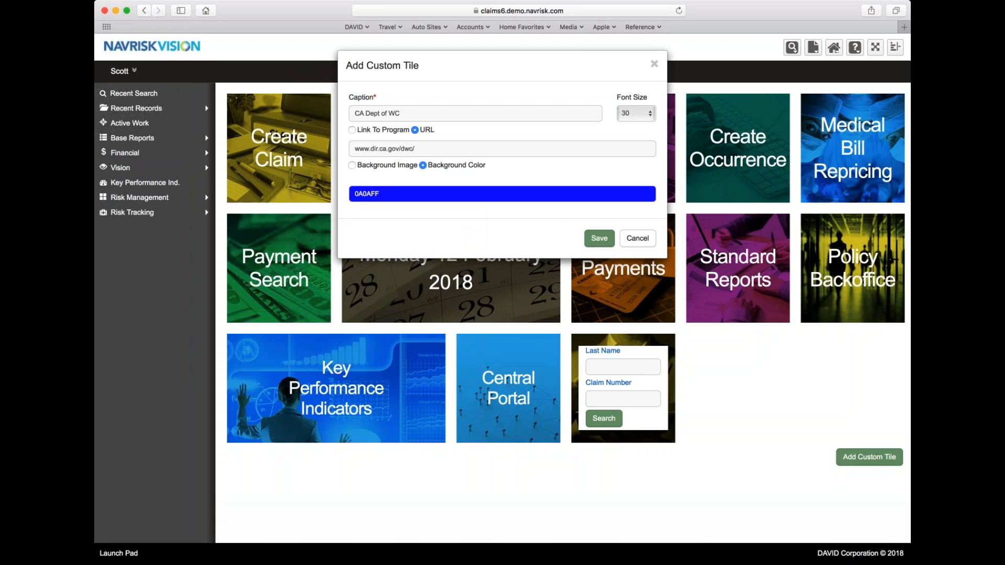
{"action": "left_click", "coordinate": [594, 240]}
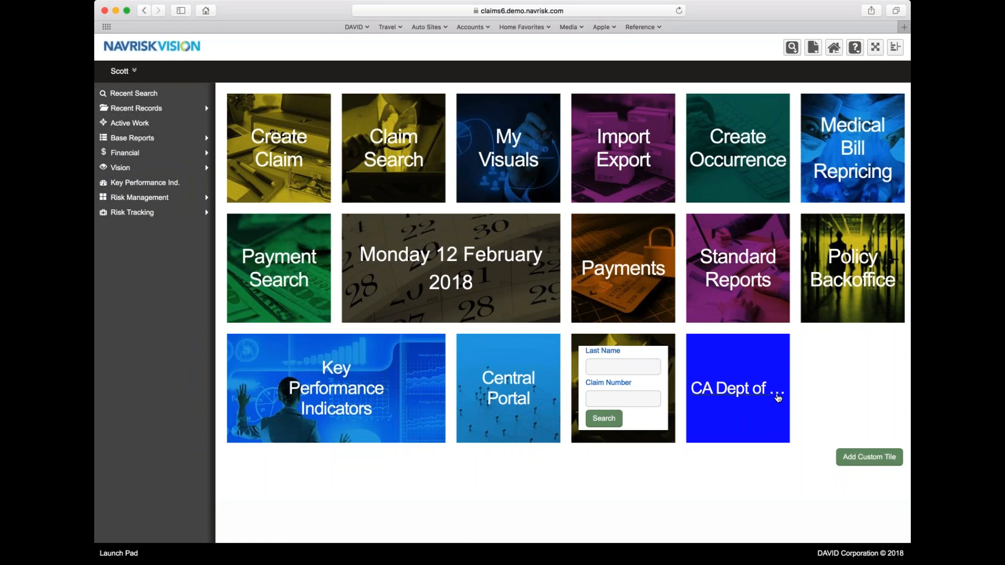
- Resize the CA Dept of WC tile to Medium Landscape
{"action": "right_click", "coordinate": [735, 360]}
{"action": "mouse_move", "coordinate": [769, 394]}
{"action": "left_click", "coordinate": [840, 394]}
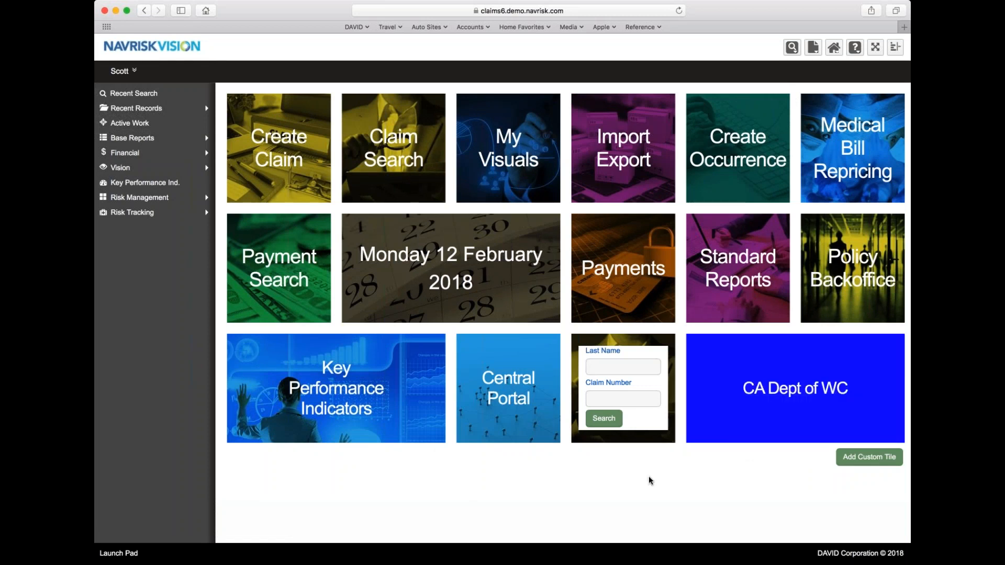
- Test the CA Dept of WC tile's link, return to the Launch Pad and save its current design
{"action": "left_click", "coordinate": [742, 388]}
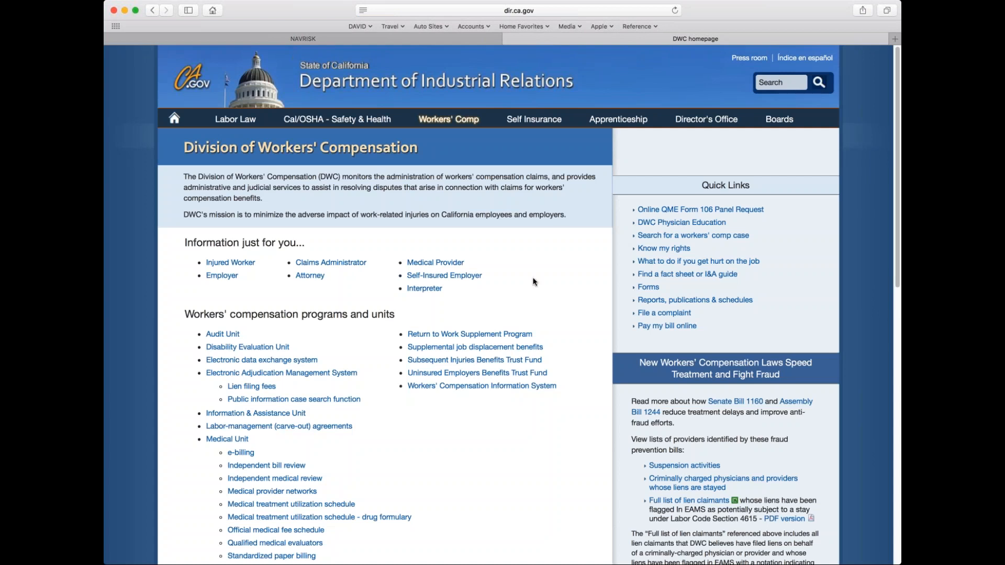
{"action": "left_click", "coordinate": [507, 39]}
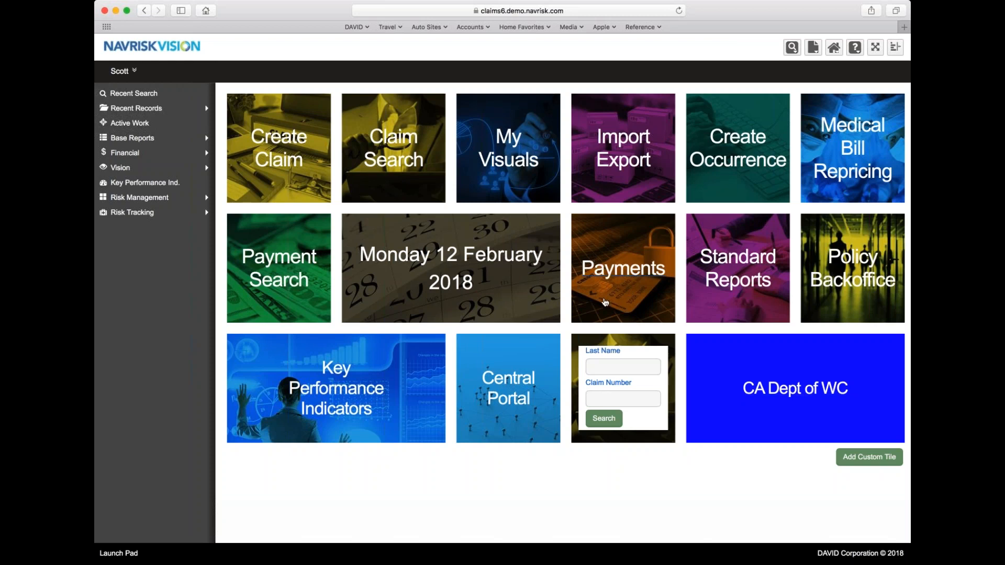
{"action": "right_click", "coordinate": [703, 348]}
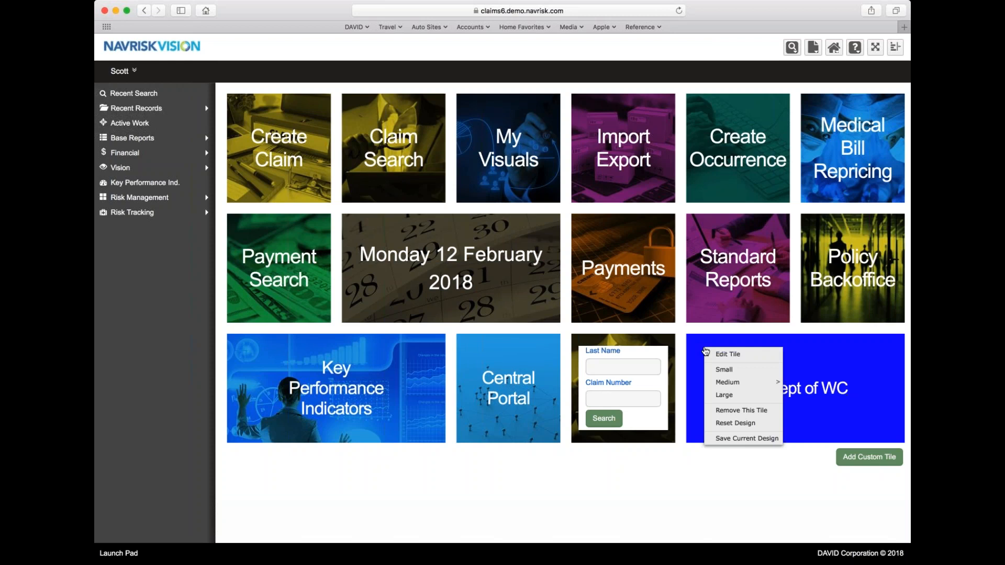
{"action": "left_click", "coordinate": [741, 438]}
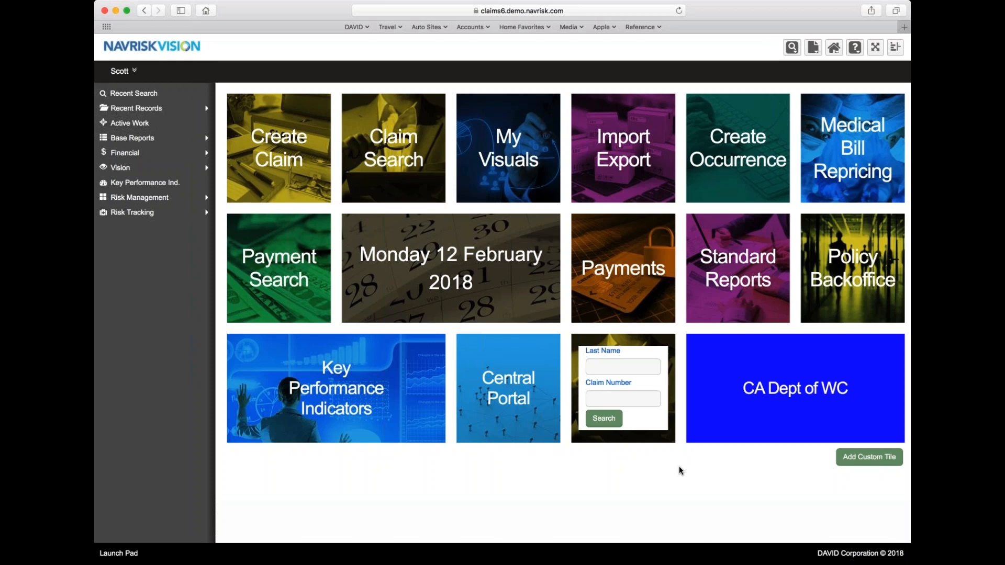
- Open the Claim Analytics home page
{"action": "left_click", "coordinate": [837, 51]}
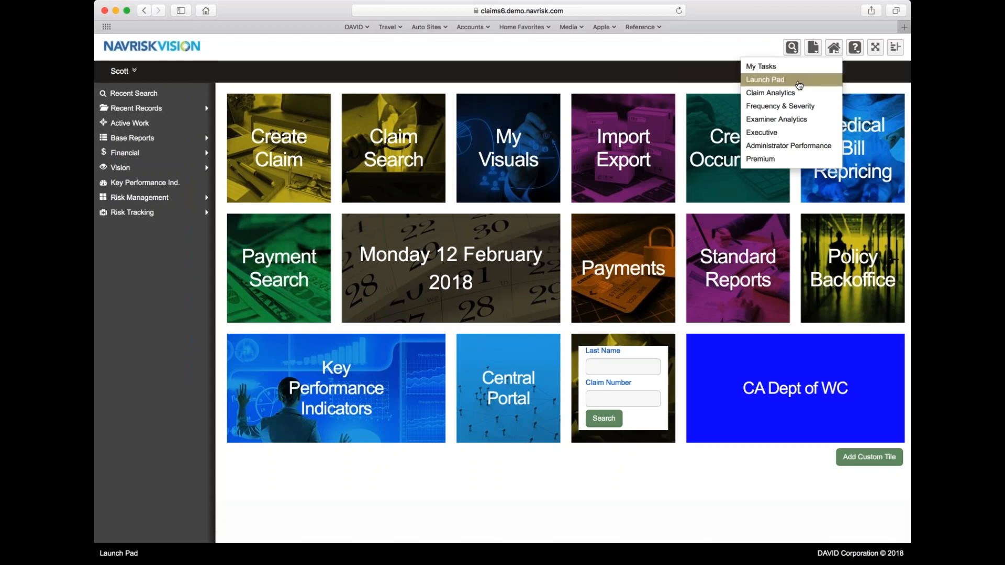
{"action": "left_click", "coordinate": [788, 95]}
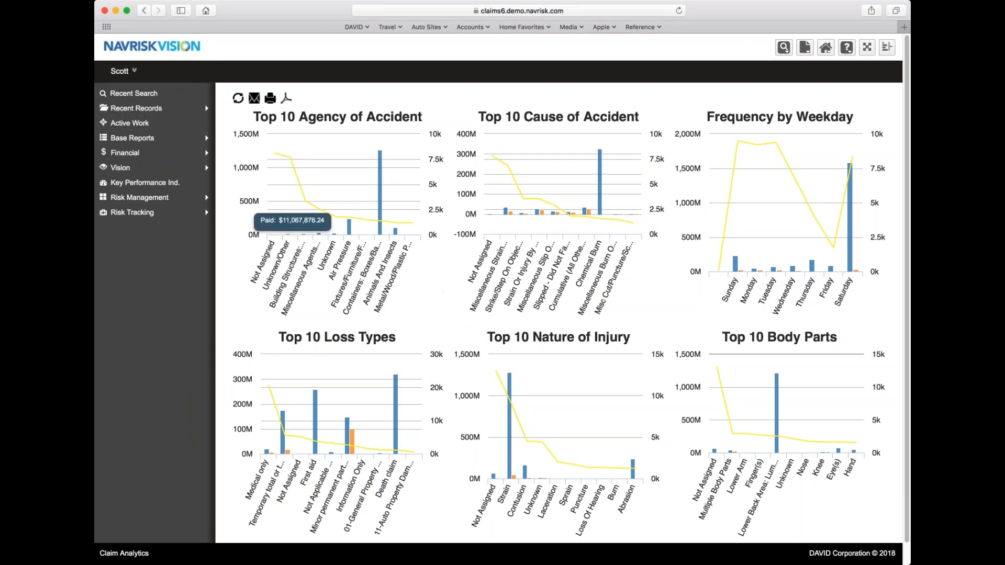
- Open the User Settings and examine the available Start Page options
{"action": "left_click", "coordinate": [120, 71]}
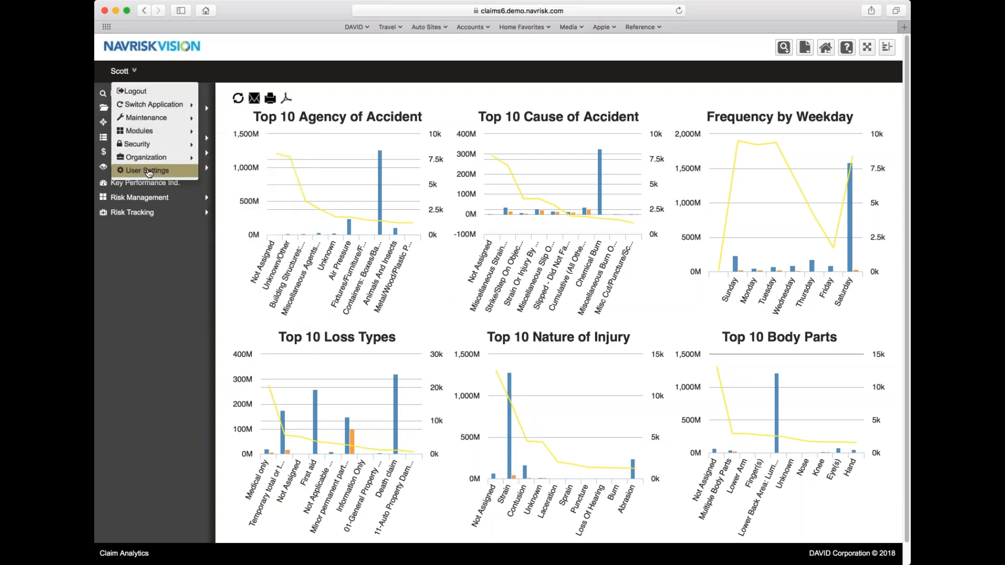
{"action": "left_click", "coordinate": [148, 171]}
{"action": "mouse_move", "coordinate": [150, 172]}
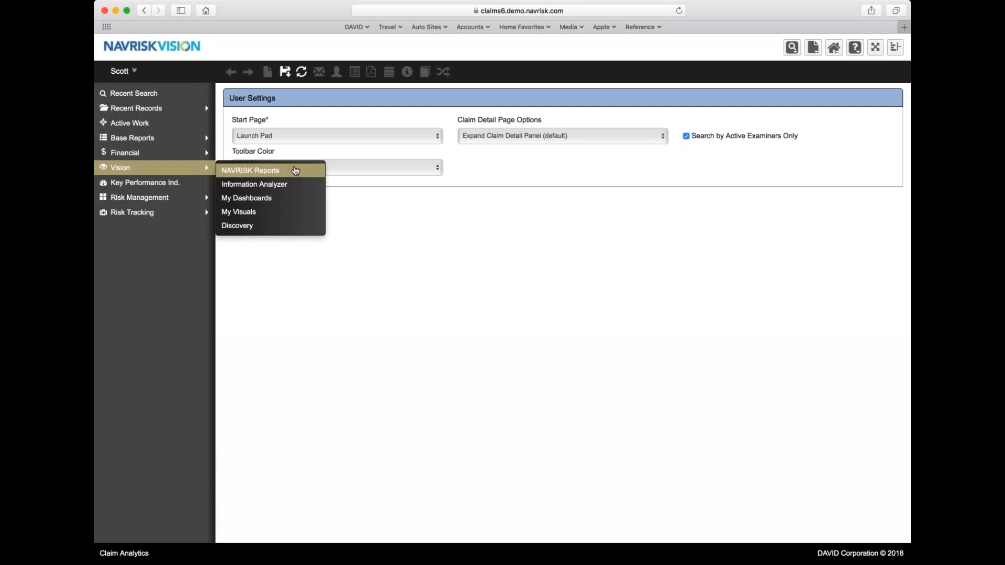
{"action": "left_click", "coordinate": [438, 140]}
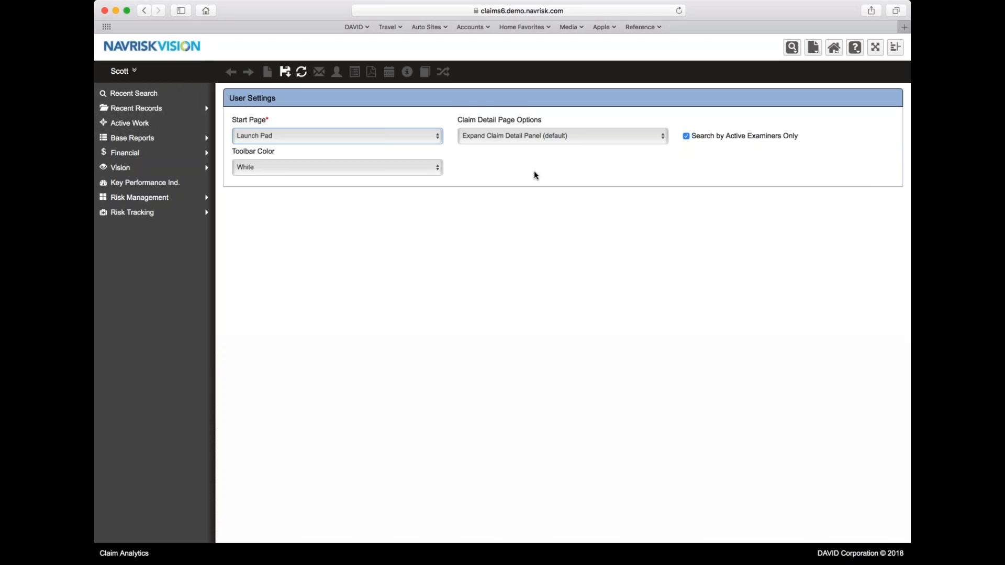
{"action": "left_click", "coordinate": [134, 72]}
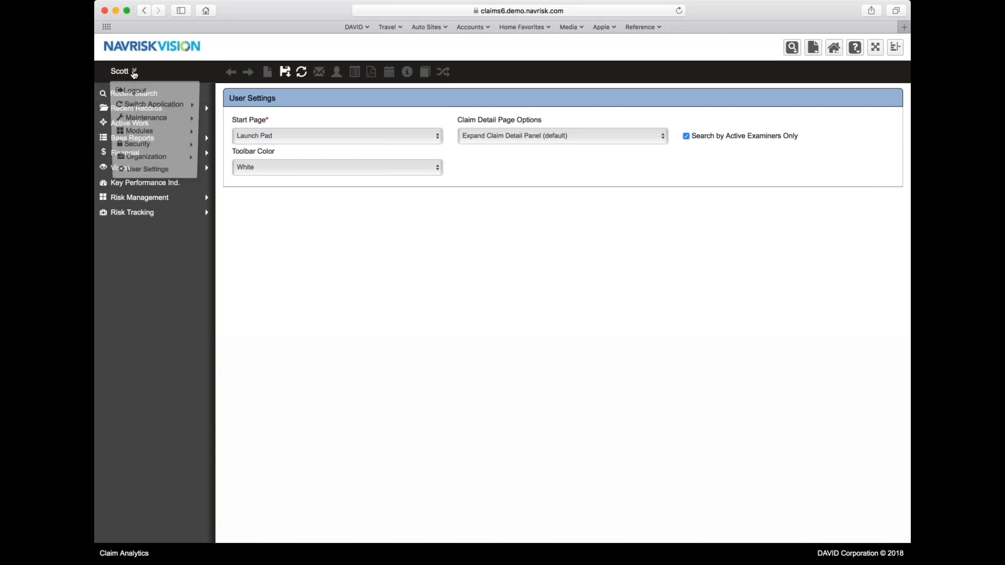
{"action": "left_click", "coordinate": [528, 174]}
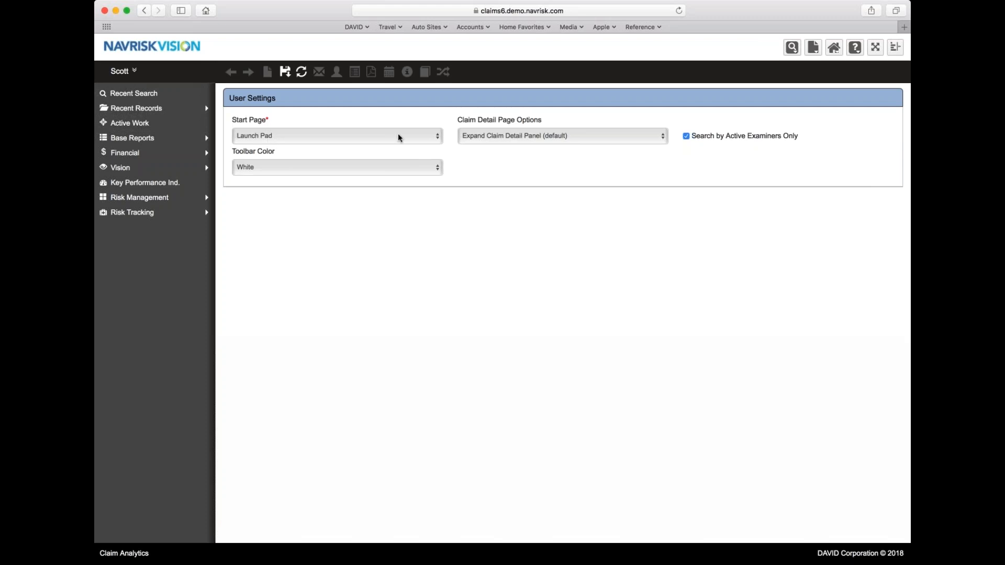
- Check the Start Page and Toolbar Color options, keeping Launch Pad and White, and save the user settings
{"action": "left_click", "coordinate": [439, 137]}
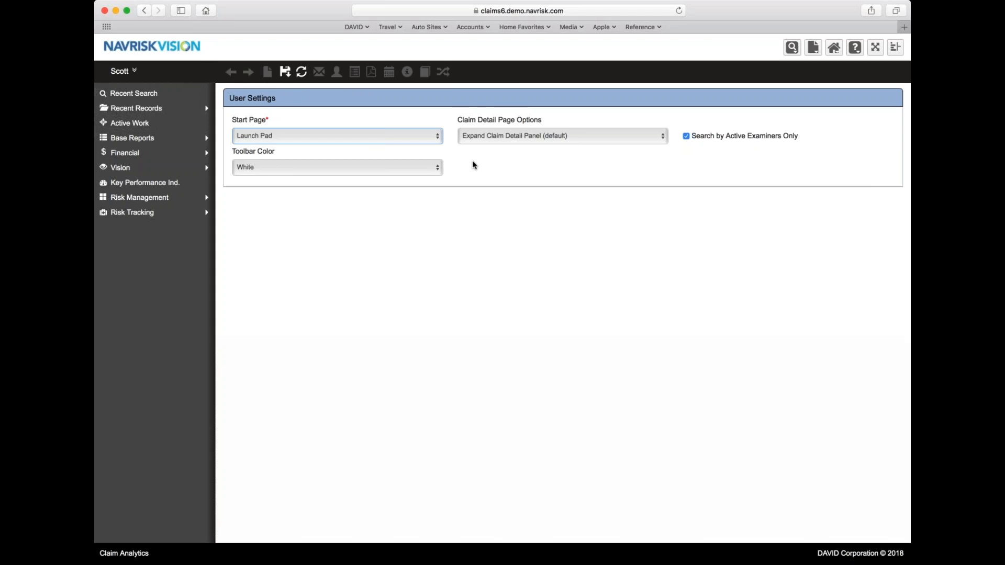
{"action": "left_click", "coordinate": [437, 167]}
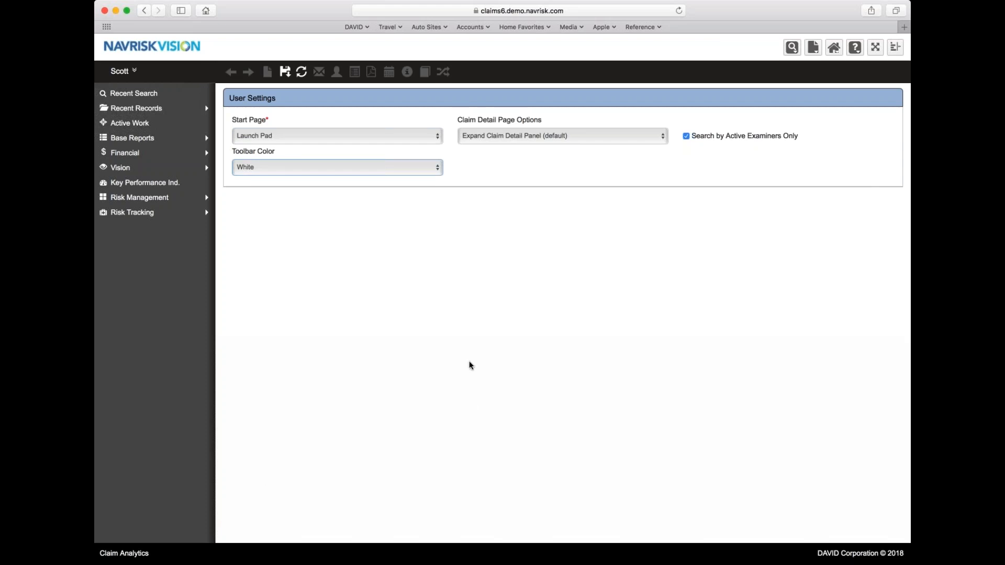
{"action": "left_click", "coordinate": [285, 73]}
- Open the detail page of the most recent claim record, then expand and collapse its Claim panel
{"action": "mouse_move", "coordinate": [199, 108]}
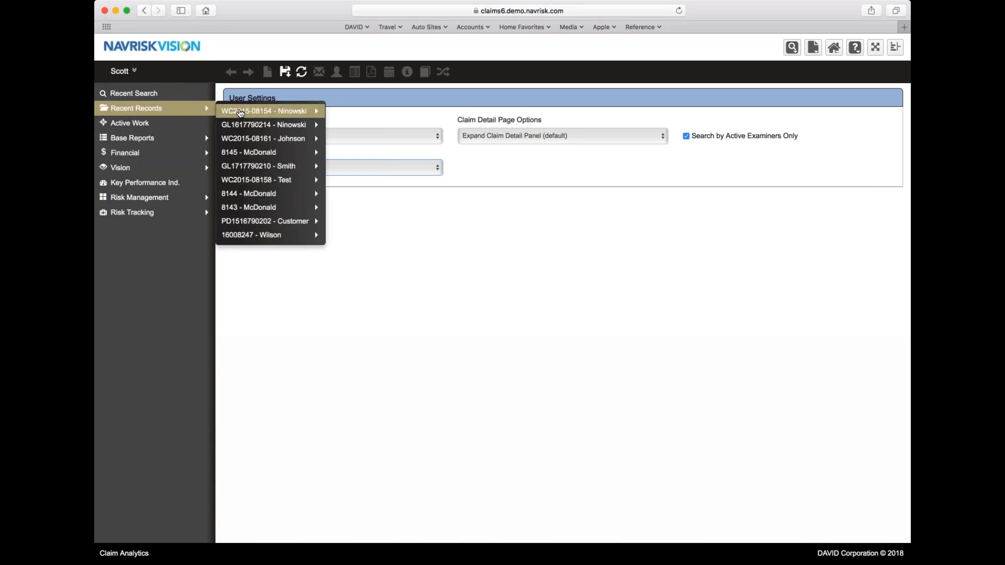
{"action": "mouse_move", "coordinate": [249, 112]}
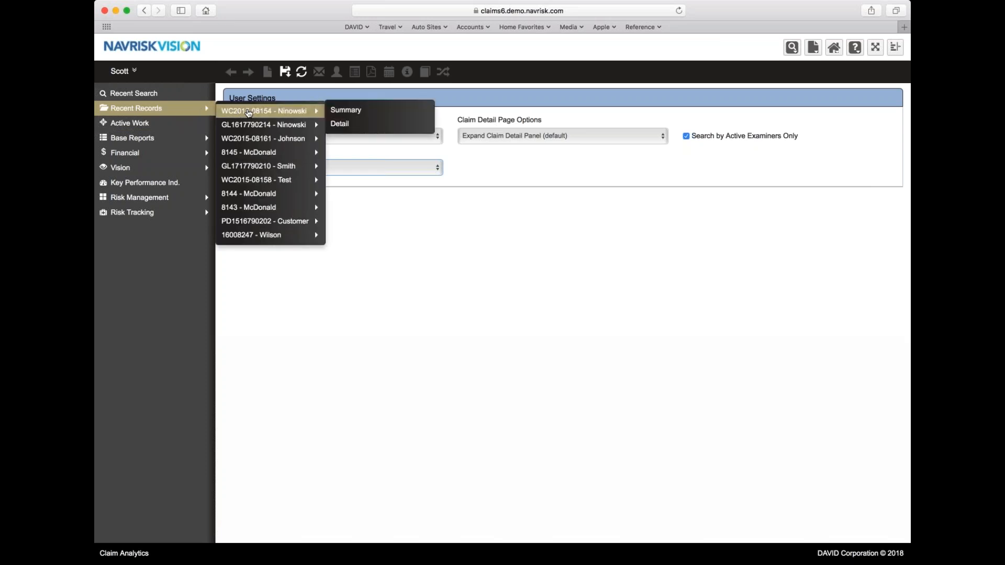
{"action": "left_click", "coordinate": [345, 124]}
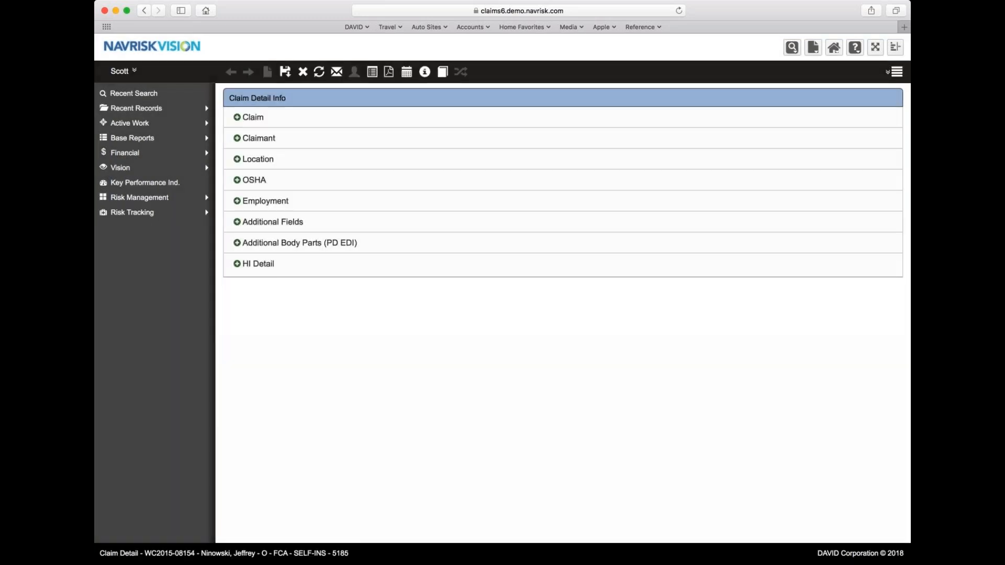
{"action": "left_click", "coordinate": [253, 118]}
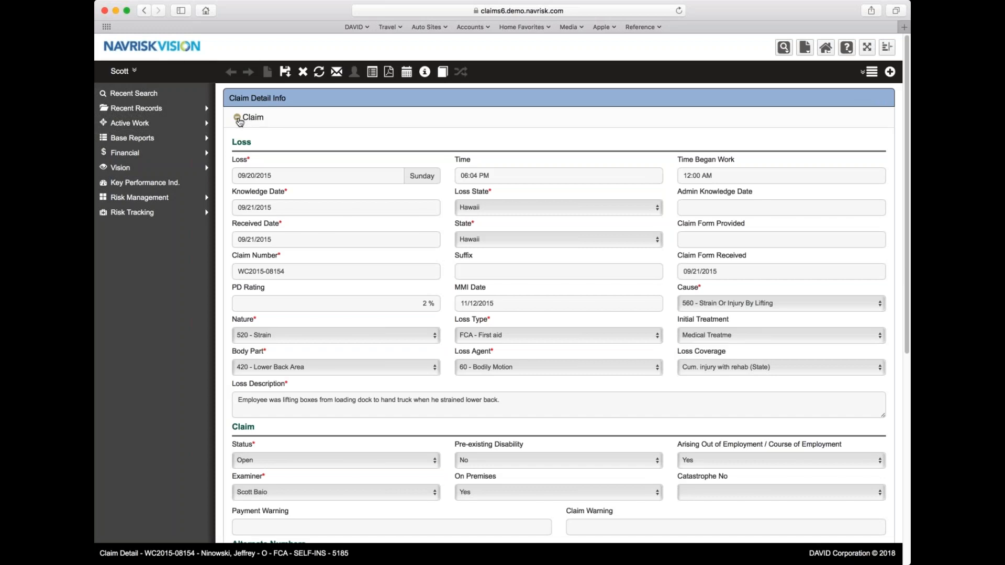
{"action": "left_click", "coordinate": [238, 119]}
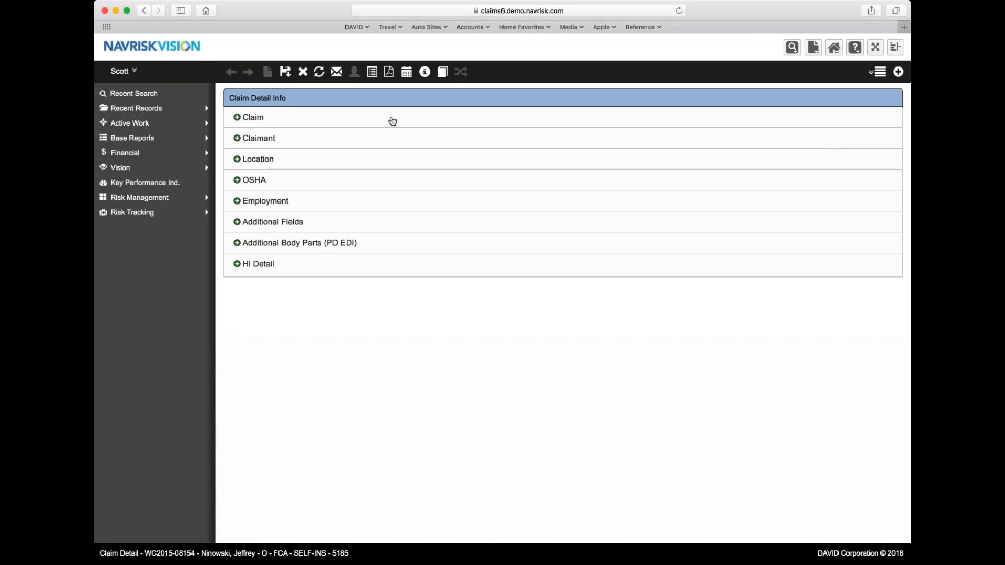
- Set Claim Detail Page Options to Collapse All claim Detail Panels in the User Settings and save
{"action": "left_click", "coordinate": [138, 75]}
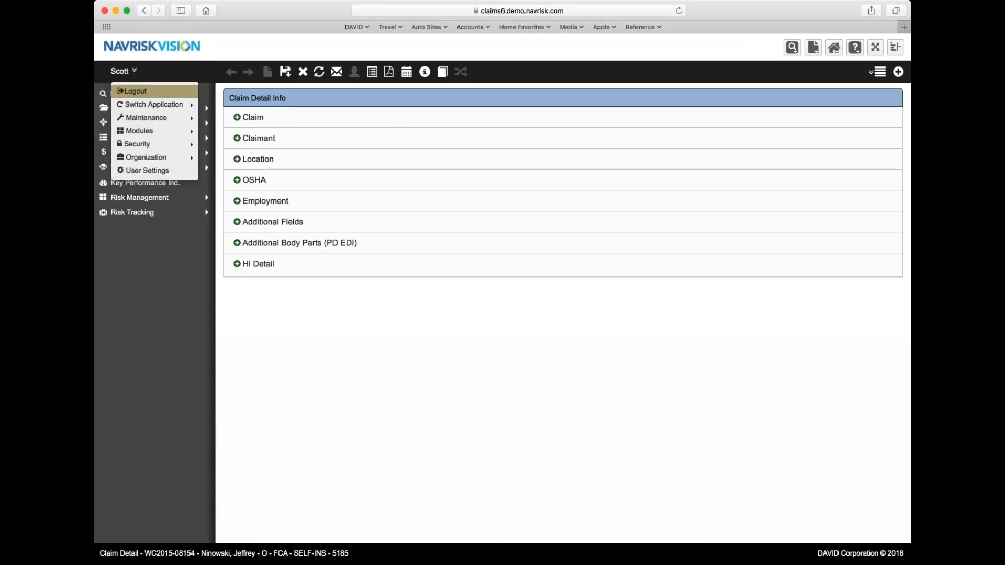
{"action": "left_click", "coordinate": [149, 171]}
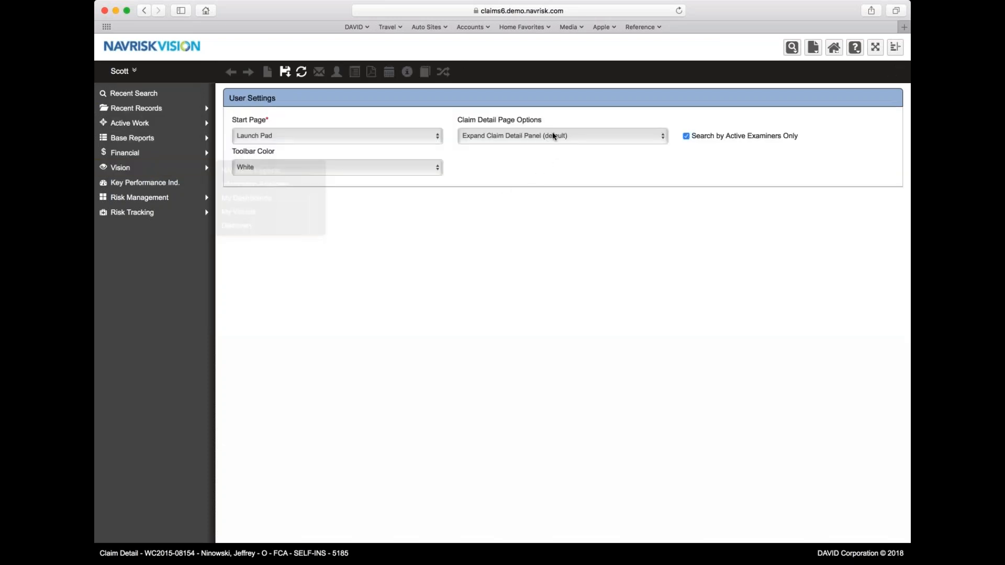
{"action": "left_click", "coordinate": [663, 137]}
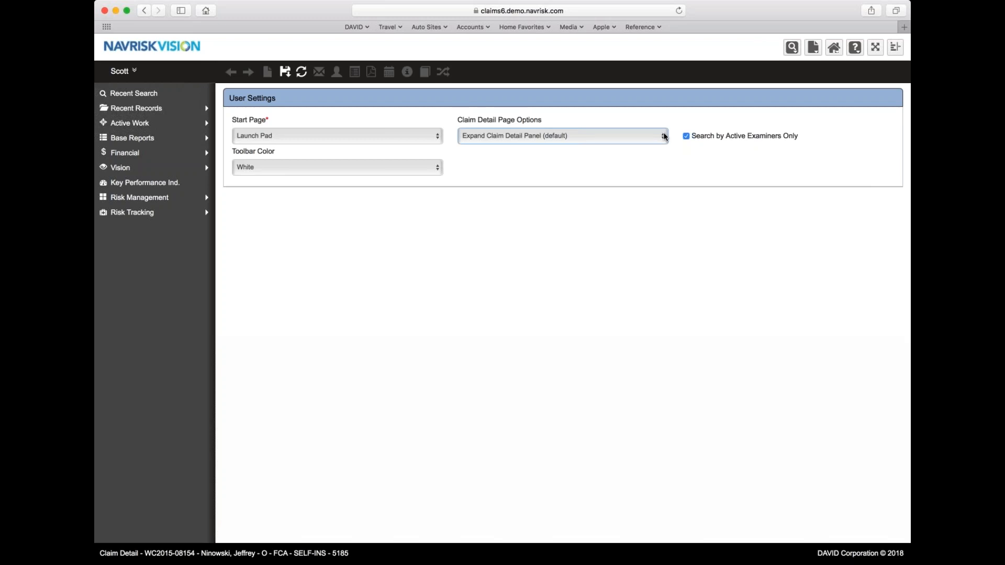
{"action": "left_click", "coordinate": [576, 160]}
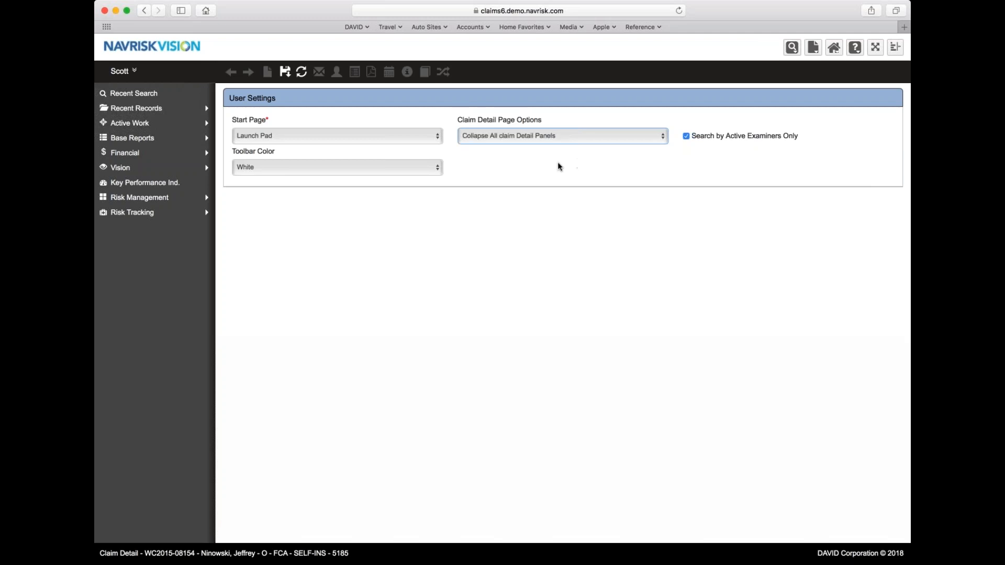
{"action": "left_click", "coordinate": [285, 72]}
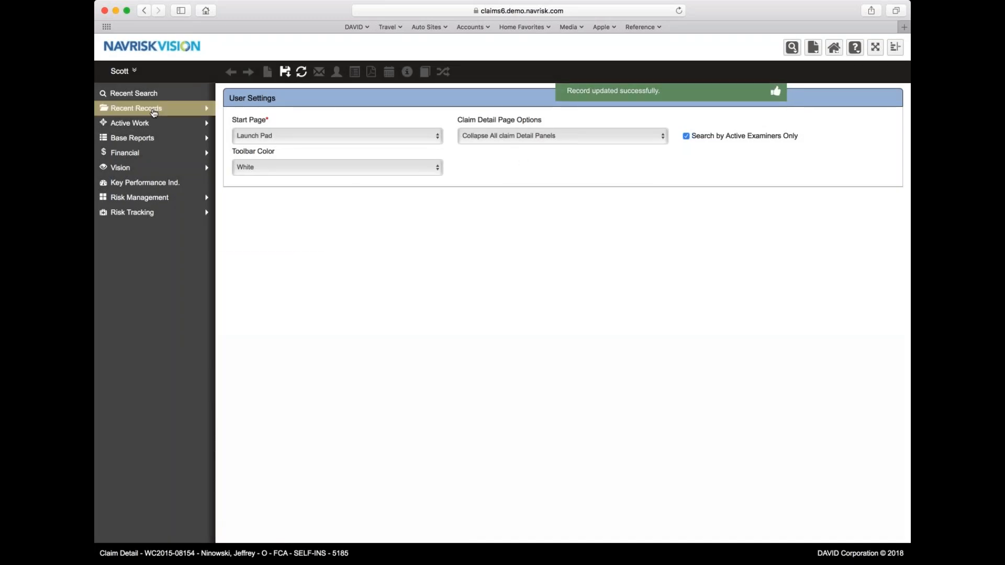
- Reopen the most recent claim's detail page to check how its panels load, and return to the User Settings
{"action": "mouse_move", "coordinate": [153, 110]}
{"action": "mouse_move", "coordinate": [246, 111]}
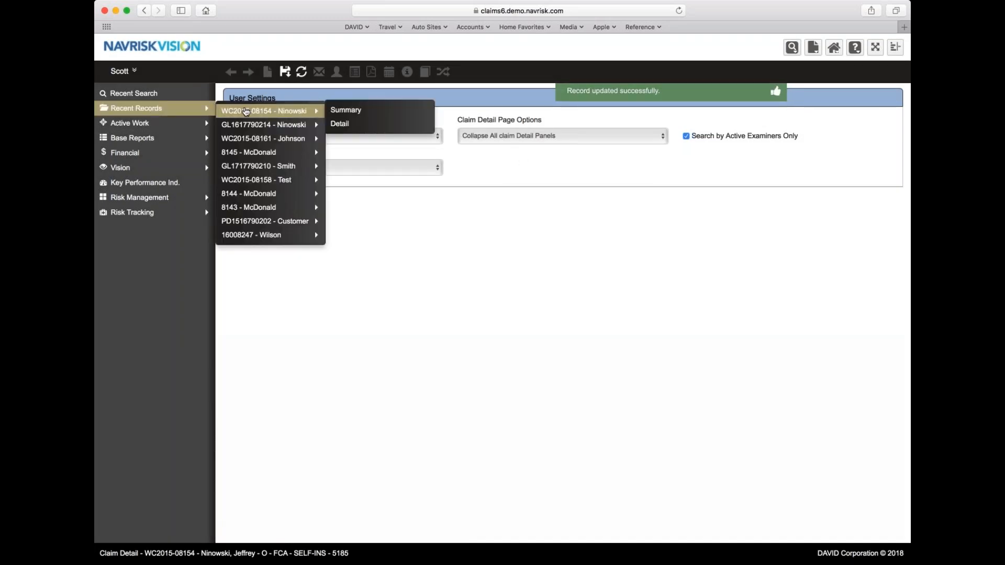
{"action": "left_click", "coordinate": [341, 124]}
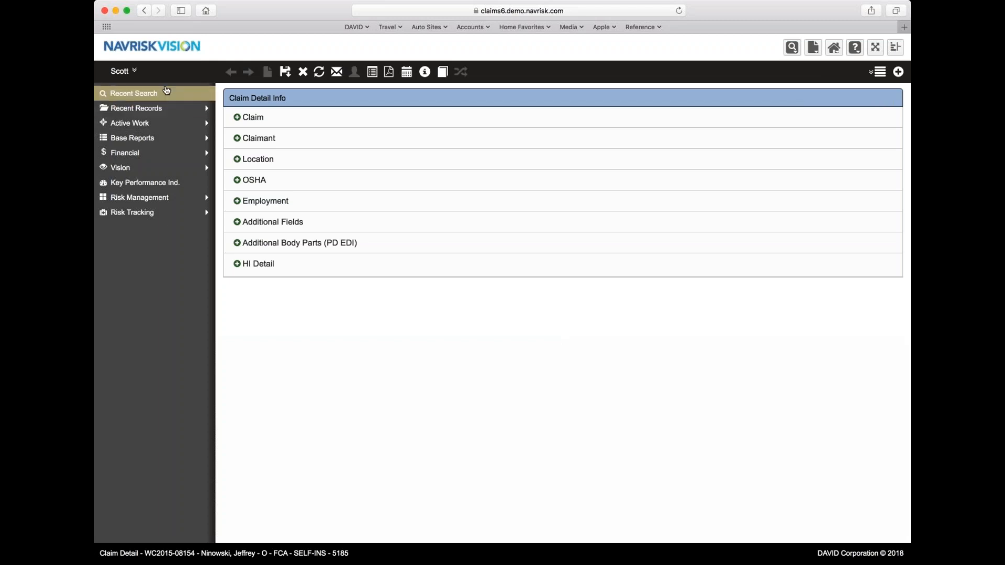
{"action": "left_click", "coordinate": [141, 75]}
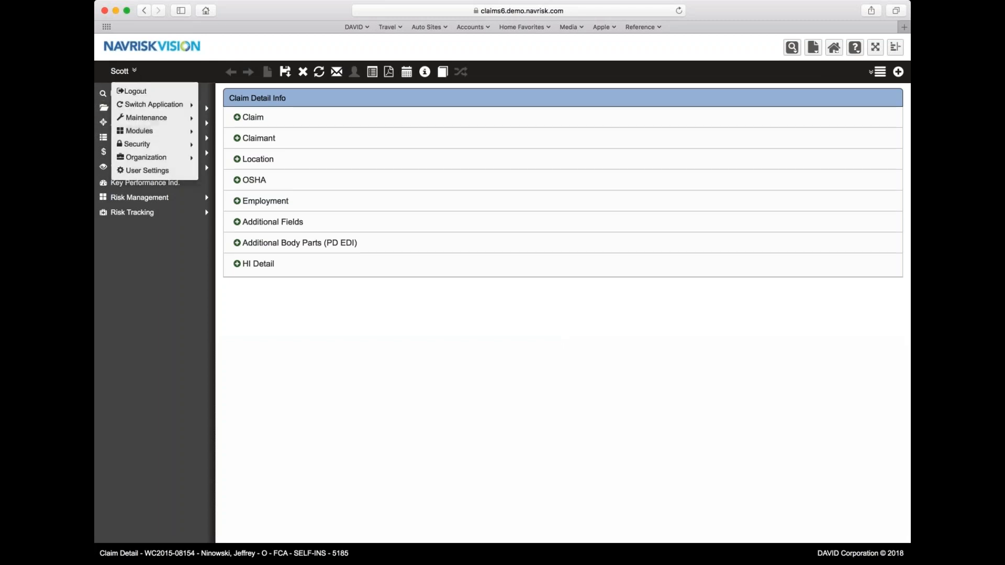
{"action": "left_click", "coordinate": [149, 172]}
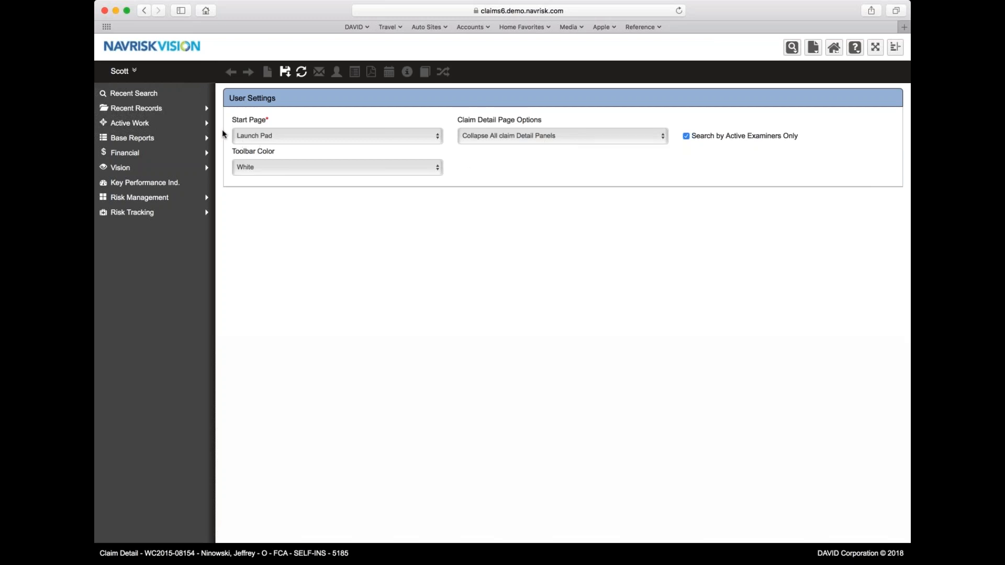
- Open the most recent claim's details again, expand the Claim panel and examine its loss and claim fields
{"action": "mouse_move", "coordinate": [207, 113]}
{"action": "mouse_move", "coordinate": [261, 111]}
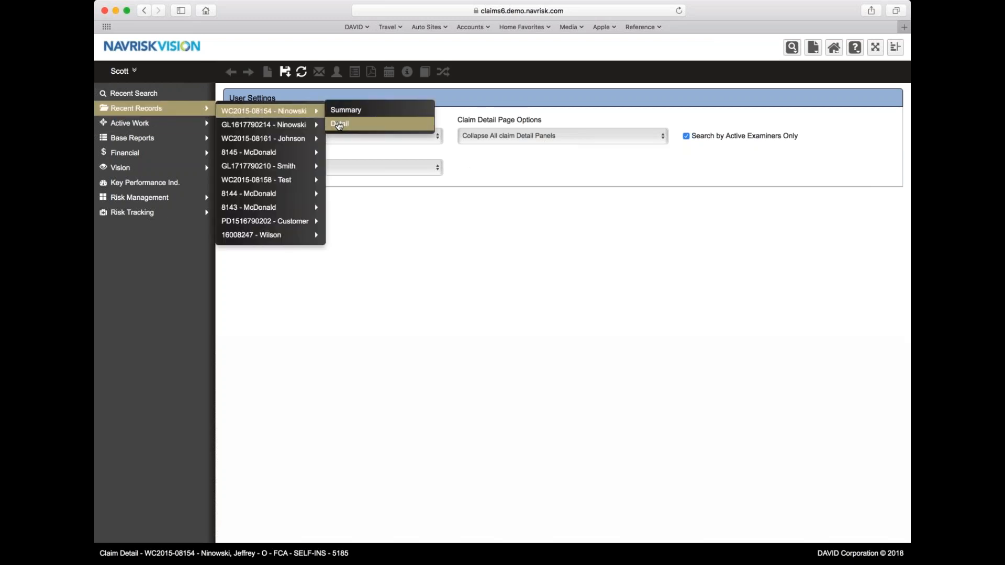
{"action": "left_click", "coordinate": [339, 124]}
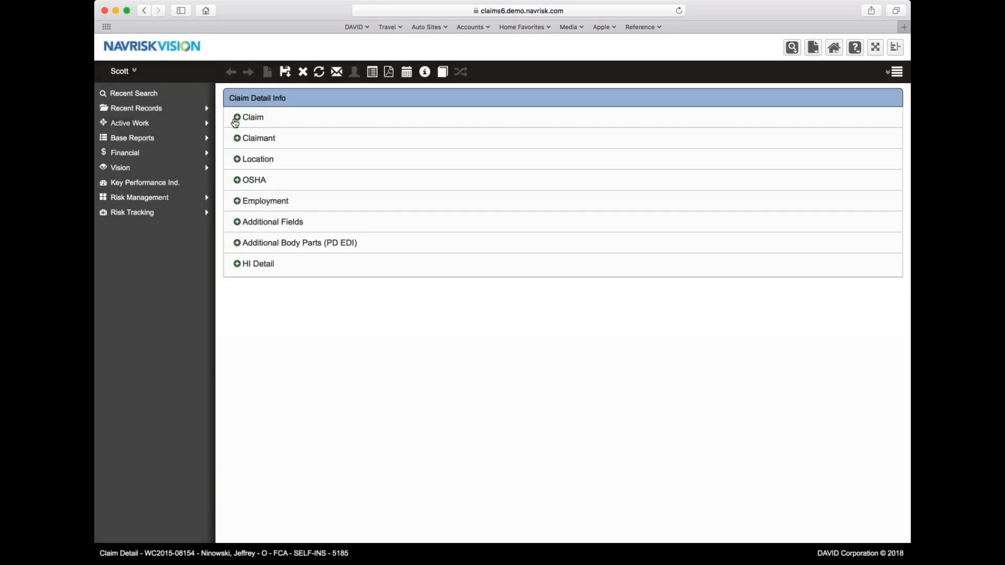
{"action": "left_click", "coordinate": [236, 118]}
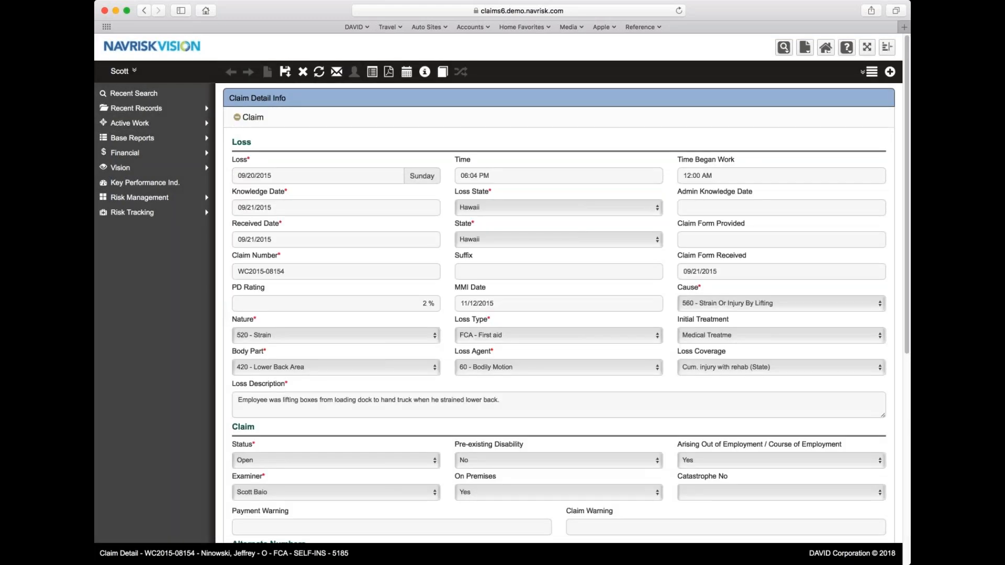
{"action": "scroll", "coordinate": [558, 313], "scroll_direction": "down", "scroll_amount": 2}
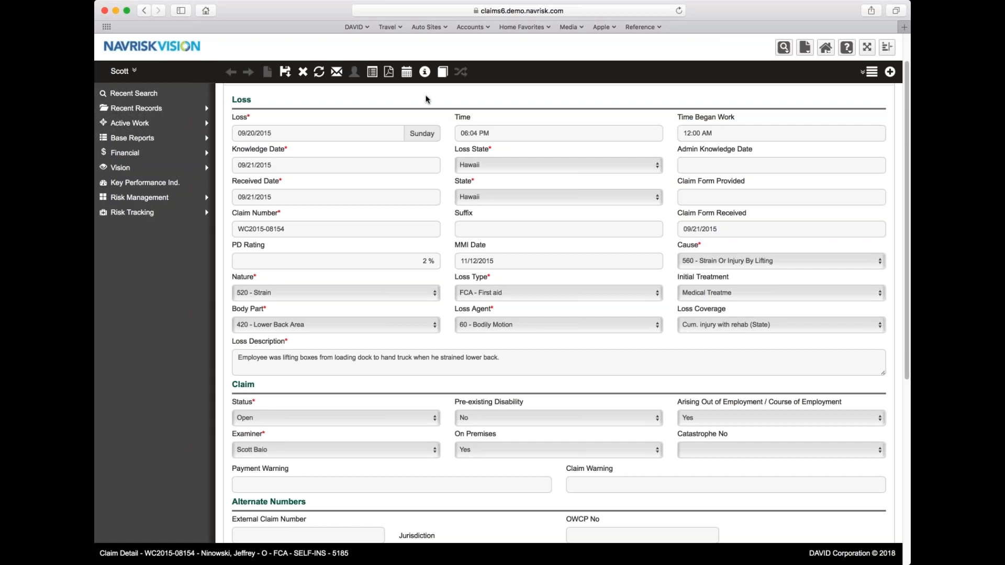
- Check the list of available home pages and return to the Launch Pad
{"action": "left_click", "coordinate": [826, 48]}
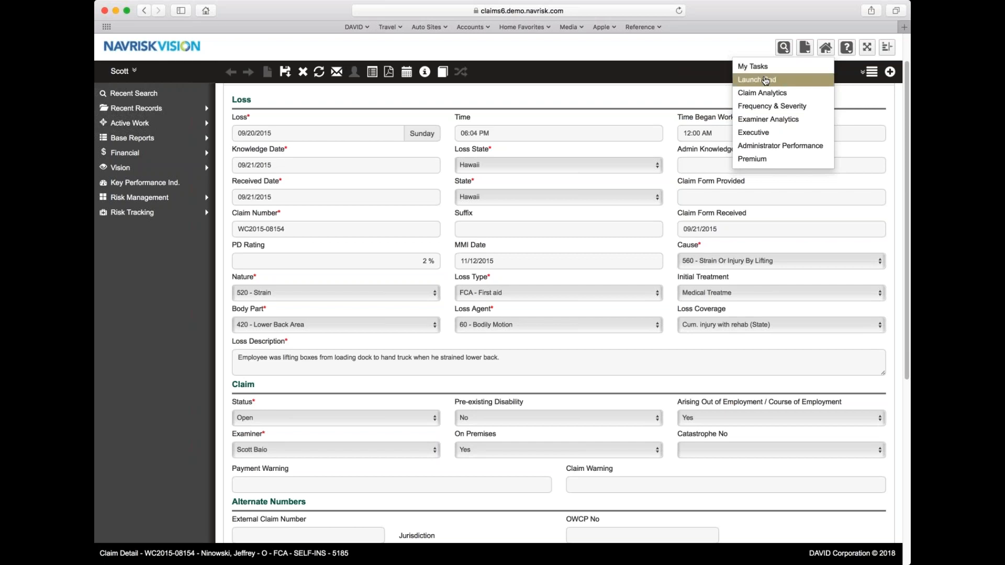
{"action": "left_click", "coordinate": [730, 46]}
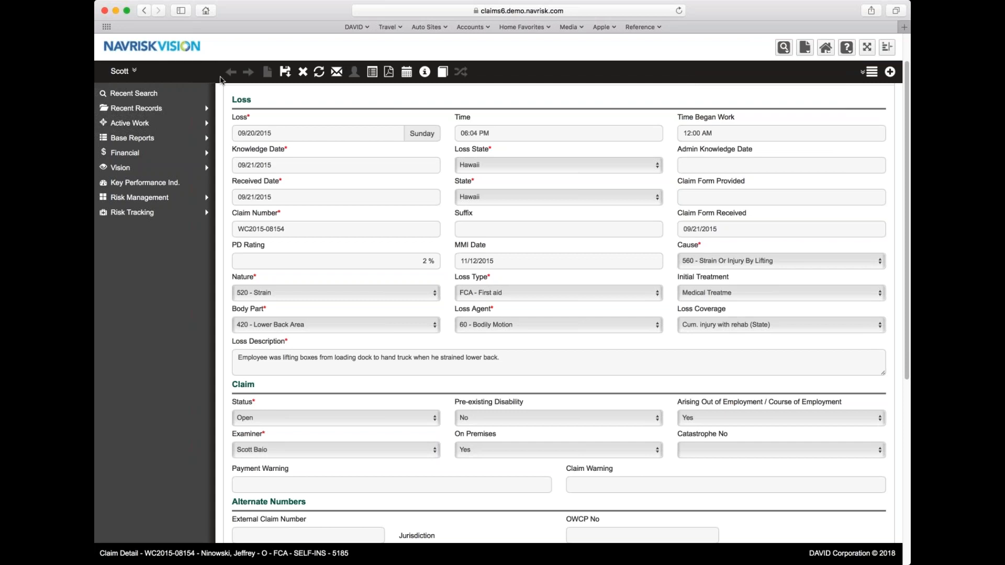
{"action": "left_click", "coordinate": [156, 49]}
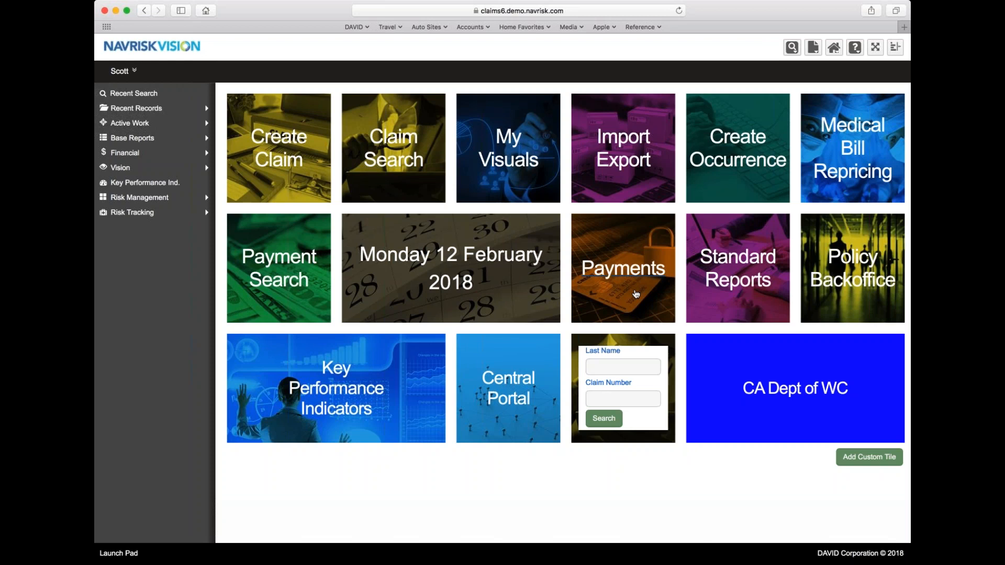
- Open Claim Search from the Launch Pad and review all of its search criteria fields
{"action": "left_click", "coordinate": [401, 165]}
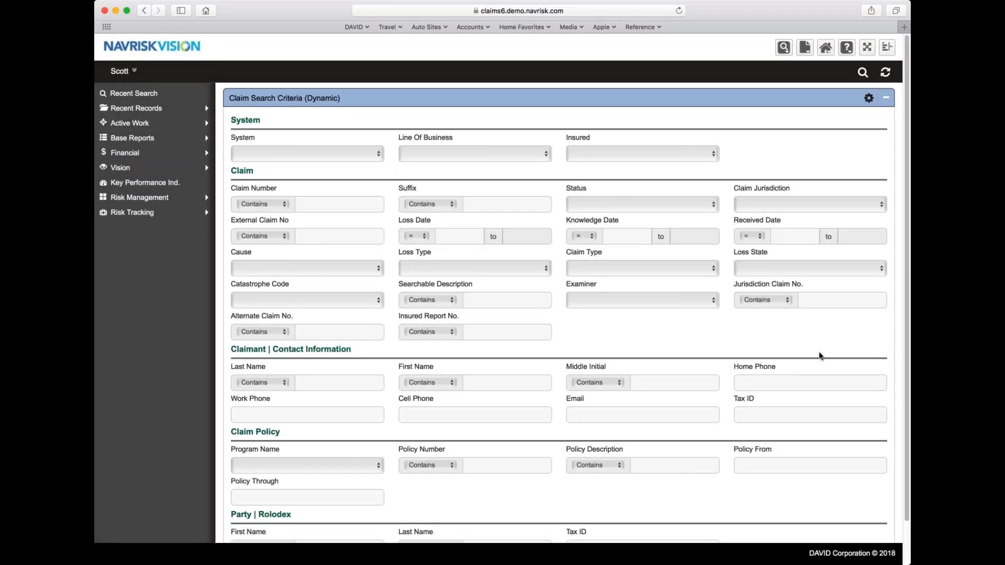
{"action": "scroll", "coordinate": [819, 356], "scroll_direction": "down", "scroll_amount": 3}
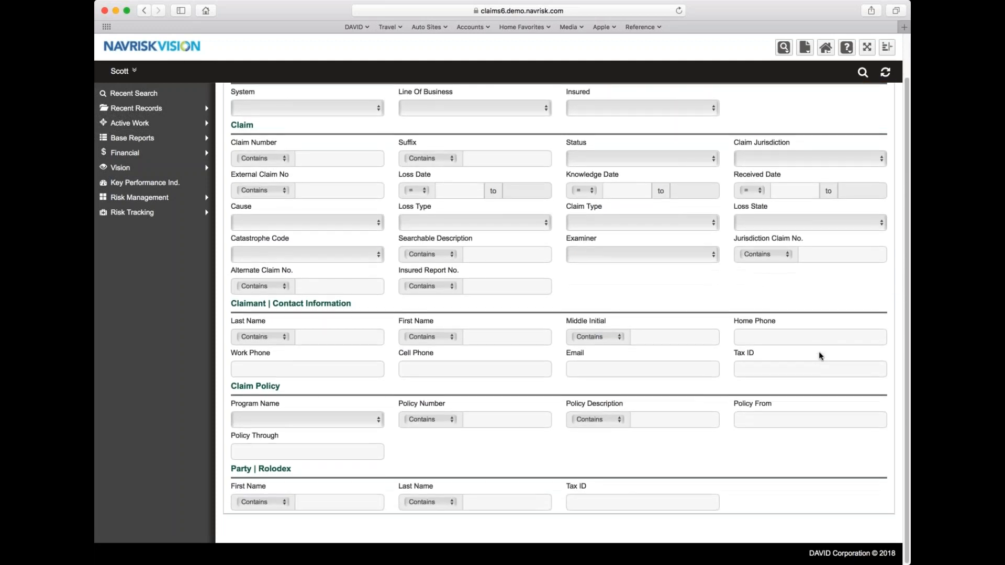
{"action": "scroll", "coordinate": [818, 355], "scroll_direction": "up", "scroll_amount": 3}
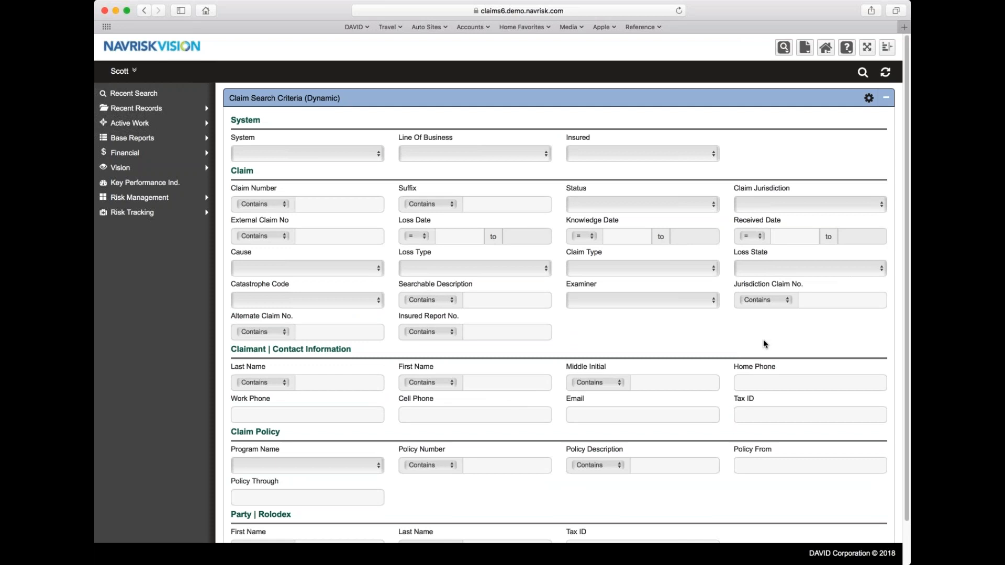
{"action": "left_click", "coordinate": [785, 50]}
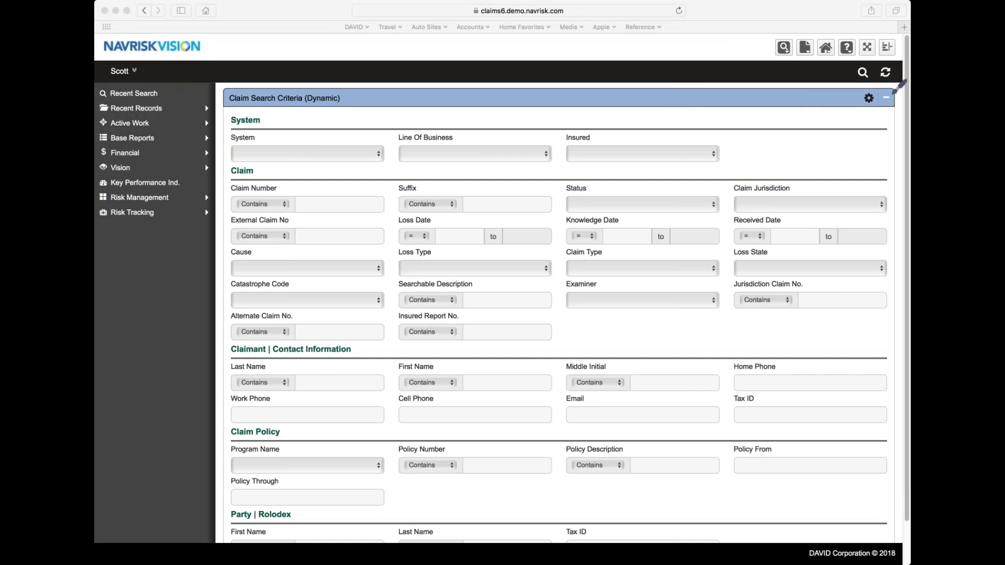
{"action": "mouse_move", "coordinate": [890, 91]}
{"action": "left_mouse_down"}
{"action": "mouse_move", "coordinate": [865, 84]}
{"action": "mouse_move", "coordinate": [873, 120]}
{"action": "mouse_move", "coordinate": [896, 98]}
{"action": "mouse_move", "coordinate": [891, 90]}
{"action": "left_mouse_up"}
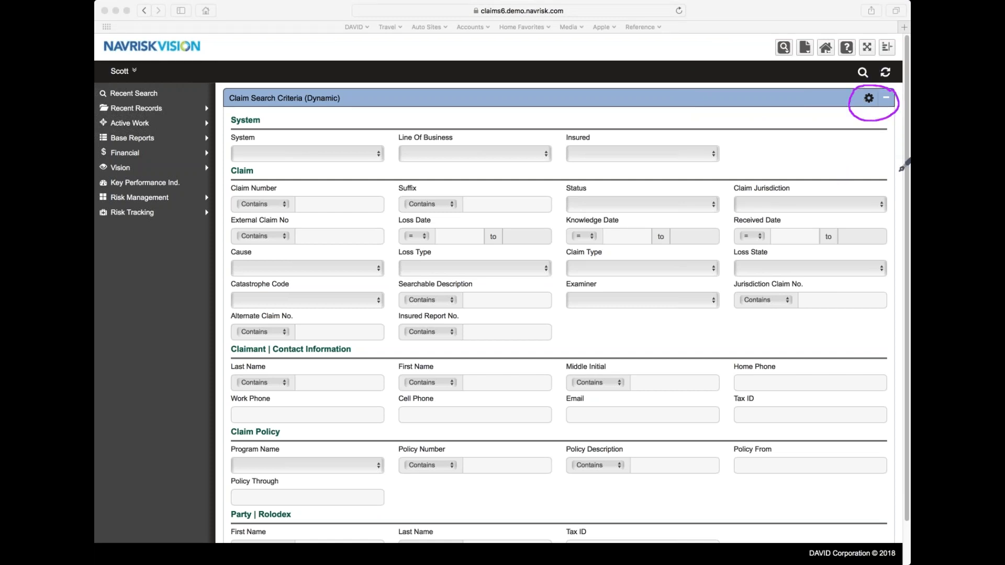
- Hide the Insured, Catastrophe Code, Jurisdiction Claim No., Insured Report No., Cell Phone and Email search fields and save the search setting
{"action": "left_click", "coordinate": [869, 99]}
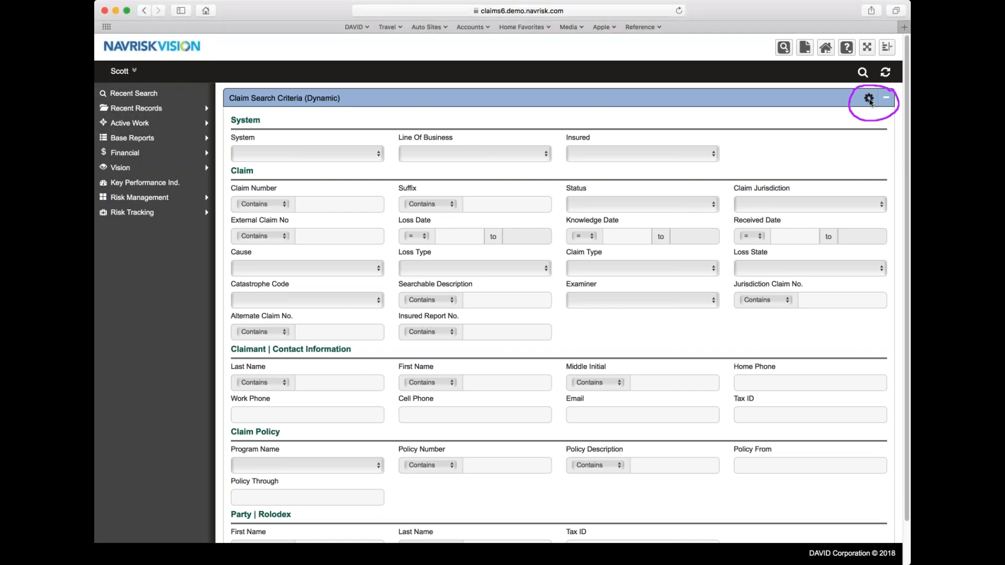
{"action": "left_click", "coordinate": [869, 99]}
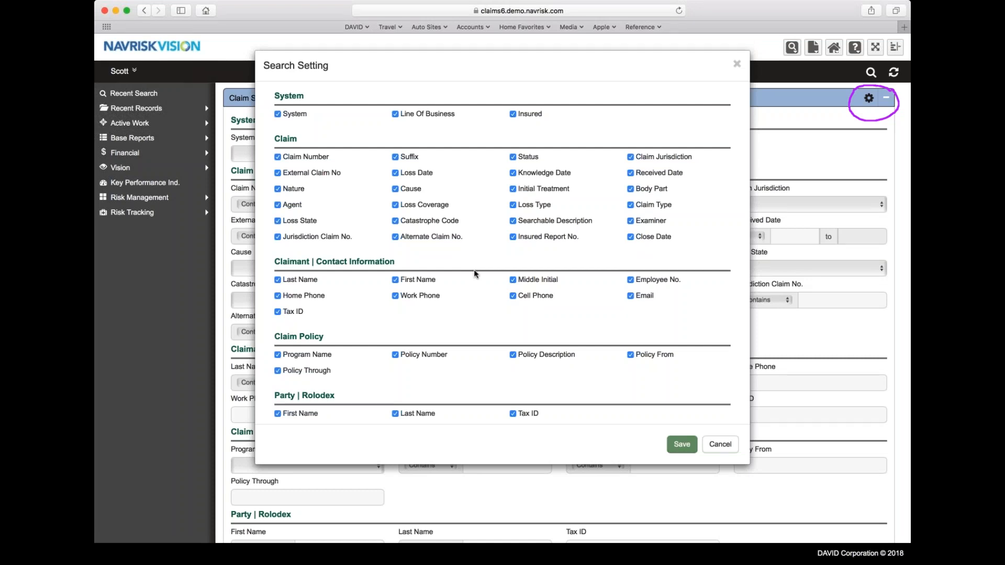
{"action": "left_click", "coordinate": [512, 237]}
{"action": "left_click", "coordinate": [277, 237]}
{"action": "left_click", "coordinate": [395, 221]}
{"action": "left_click", "coordinate": [513, 115]}
{"action": "left_click", "coordinate": [630, 295]}
{"action": "left_click", "coordinate": [682, 446]}
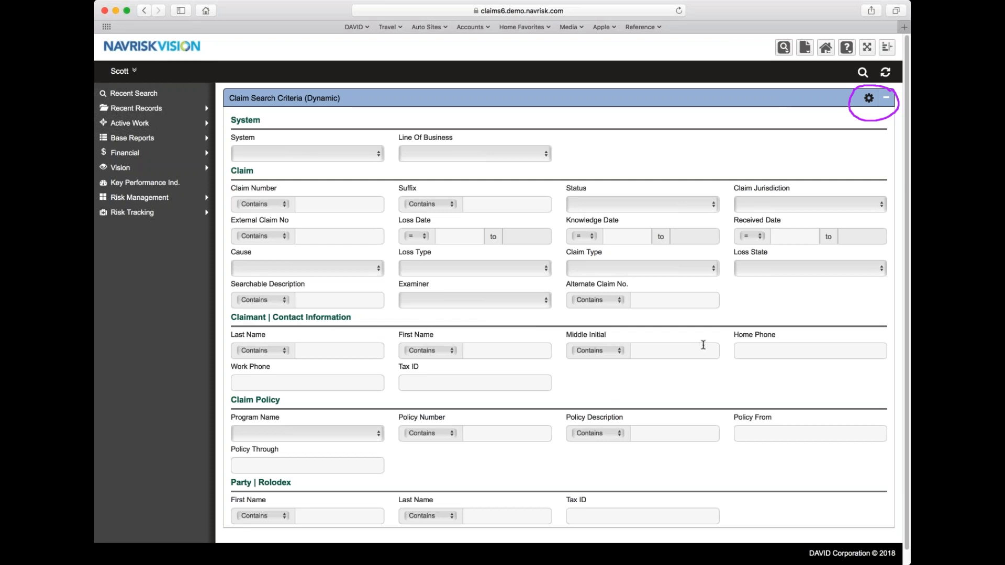
- Restore the Insured, Catastrophe Code, Jurisdiction Claim No., Insured Report No. and Cell Phone search fields, save, and return to the Launch Pad
{"action": "left_click", "coordinate": [868, 98]}
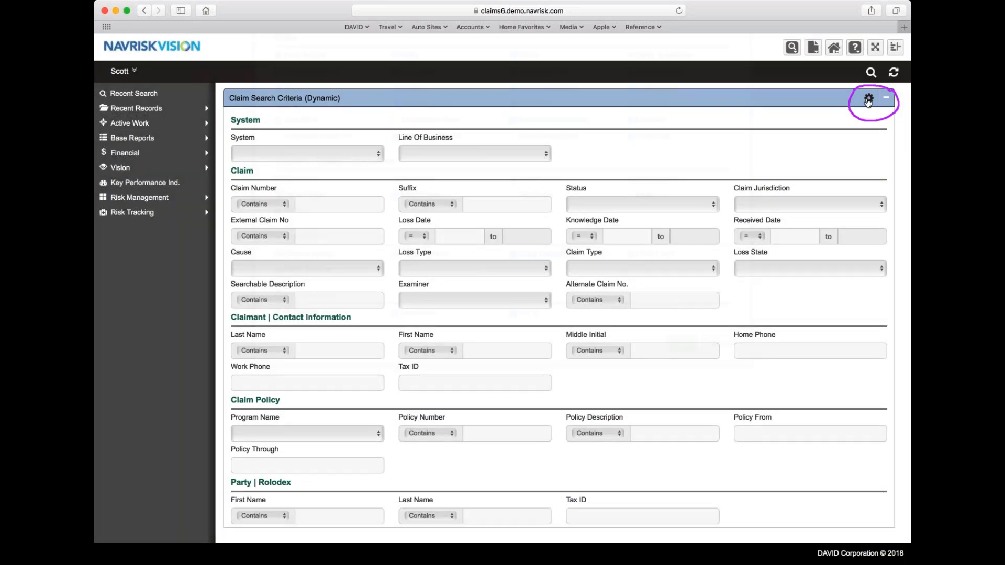
{"action": "left_click", "coordinate": [512, 237]}
{"action": "left_click", "coordinate": [396, 220]}
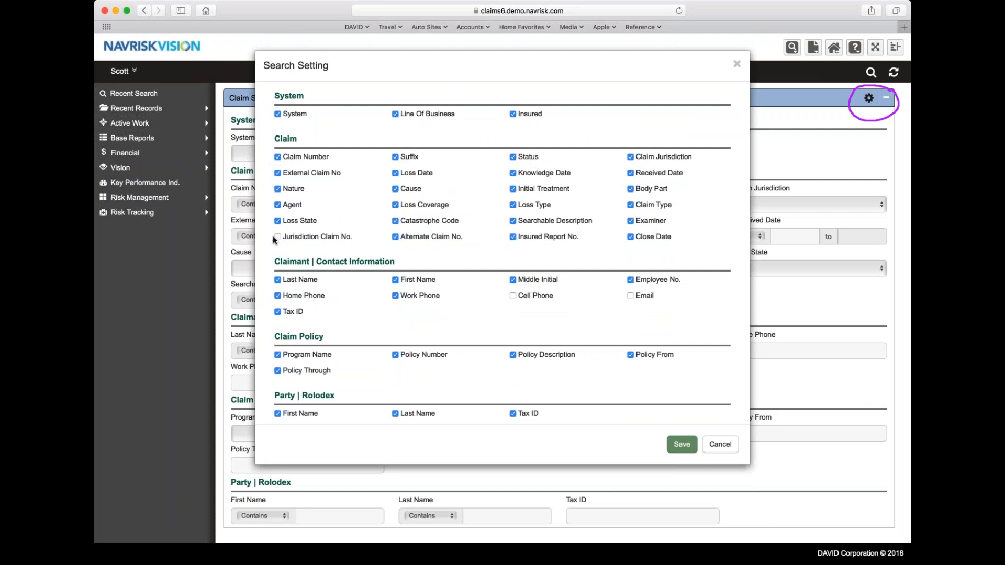
{"action": "left_click", "coordinate": [513, 294]}
{"action": "left_click", "coordinate": [683, 445]}
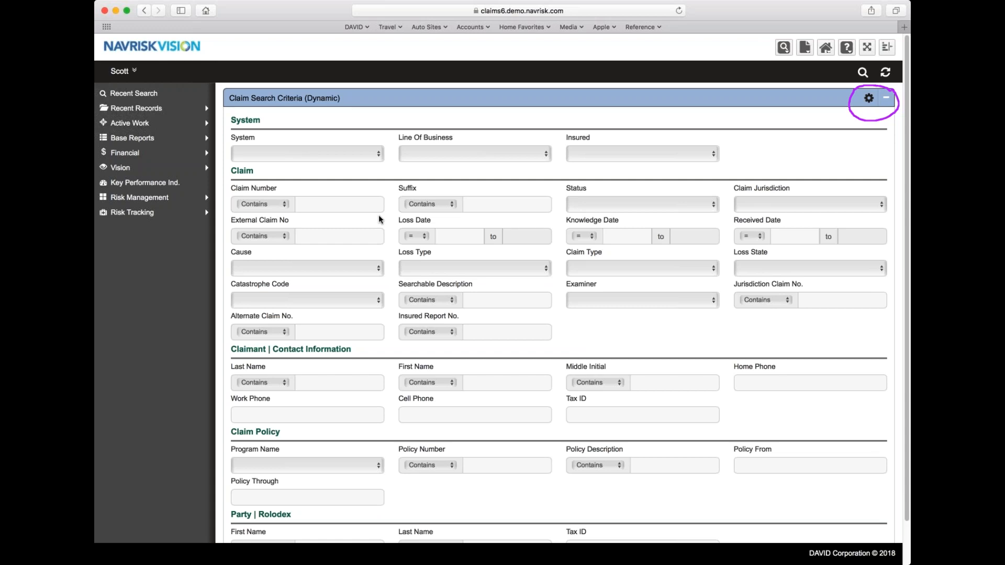
{"action": "key", "text": "Return"}
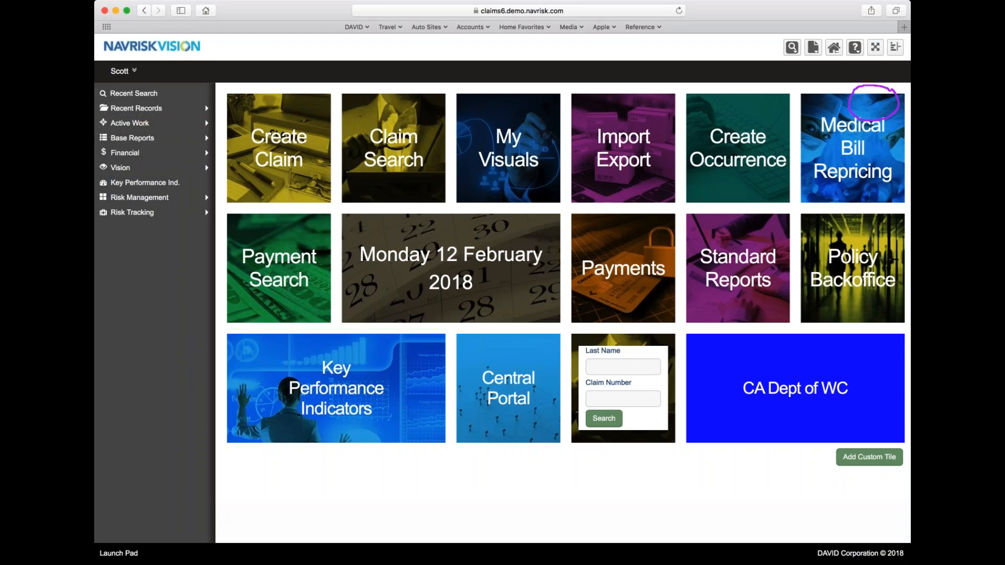
- Open Payment Search, review which payment search fields can be shown or hidden, and leave the search setting without saving
{"action": "left_click", "coordinate": [598, 367]}
{"action": "left_click", "coordinate": [794, 50]}
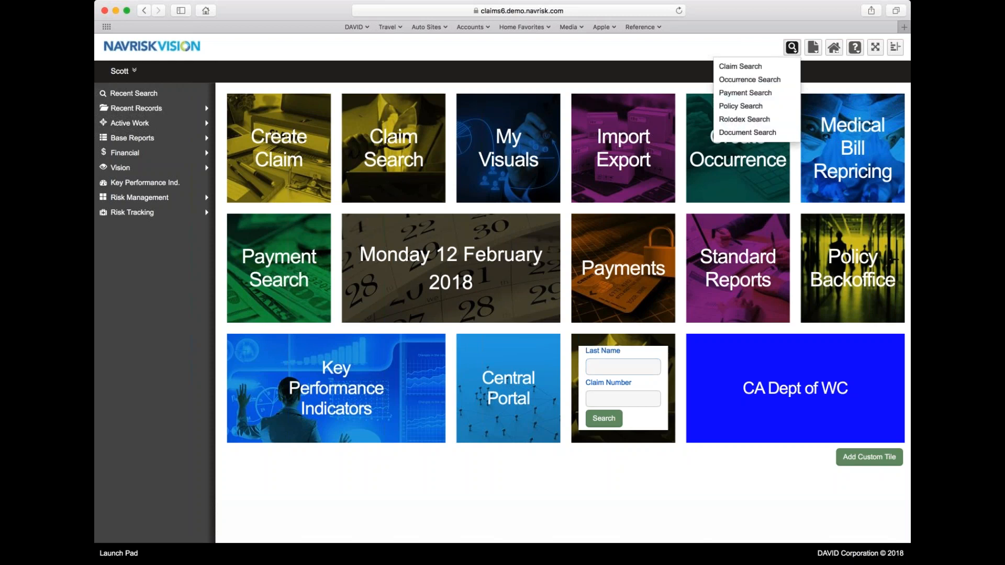
{"action": "left_click", "coordinate": [776, 95]}
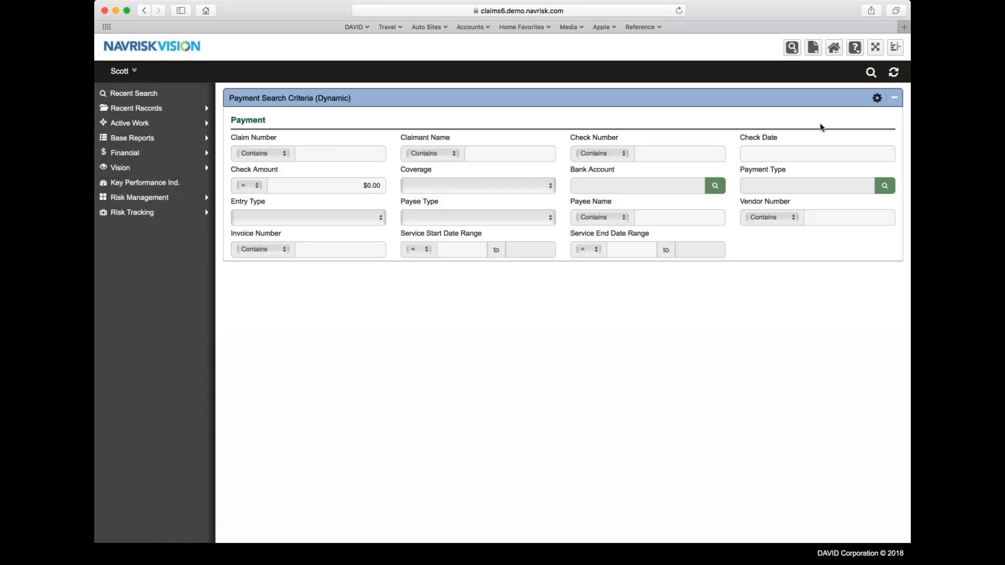
{"action": "left_click", "coordinate": [877, 97]}
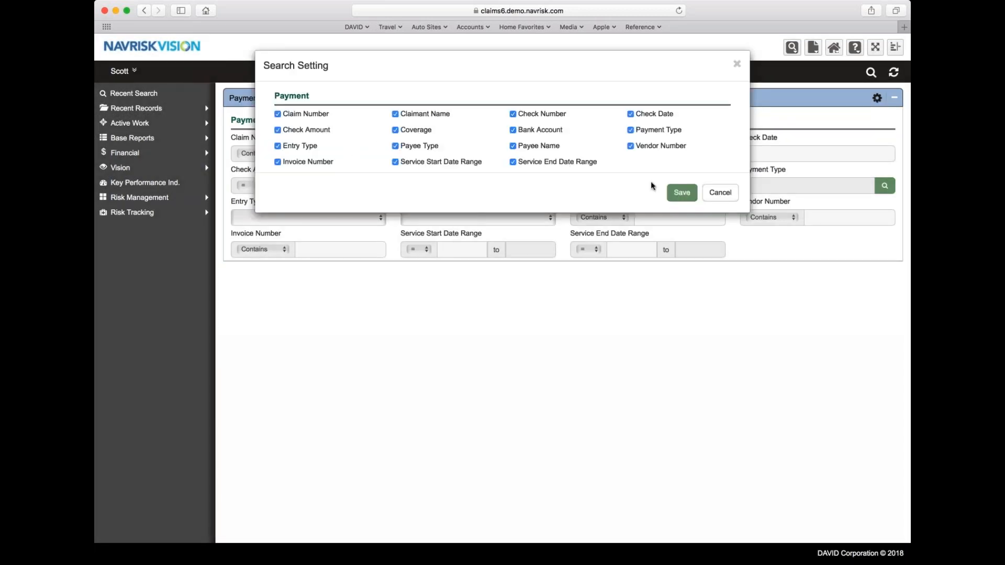
{"action": "left_click", "coordinate": [718, 194]}
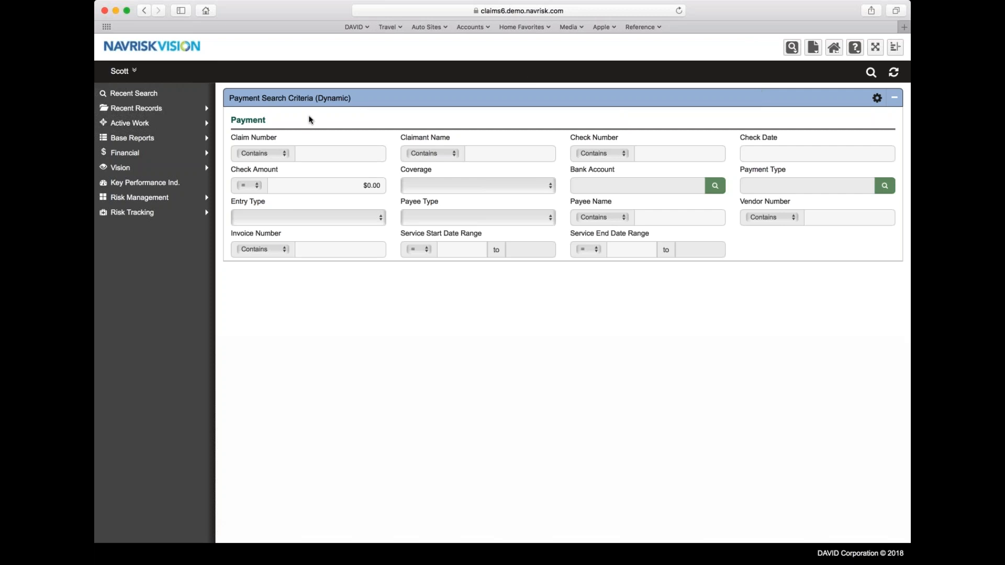
- Open the detail page of the first recent claim record and go to that claim's payments
{"action": "mouse_move", "coordinate": [207, 112]}
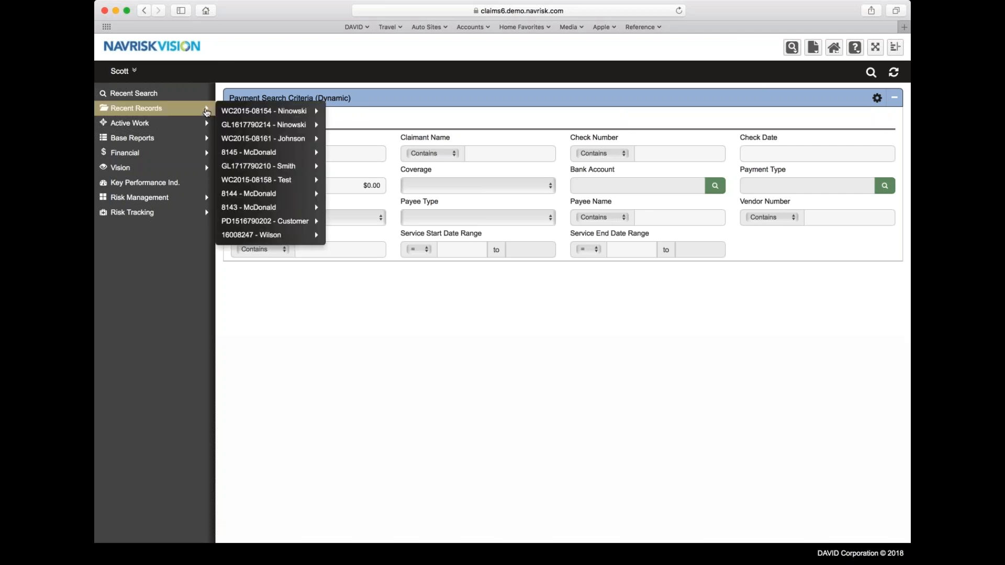
{"action": "mouse_move", "coordinate": [262, 111]}
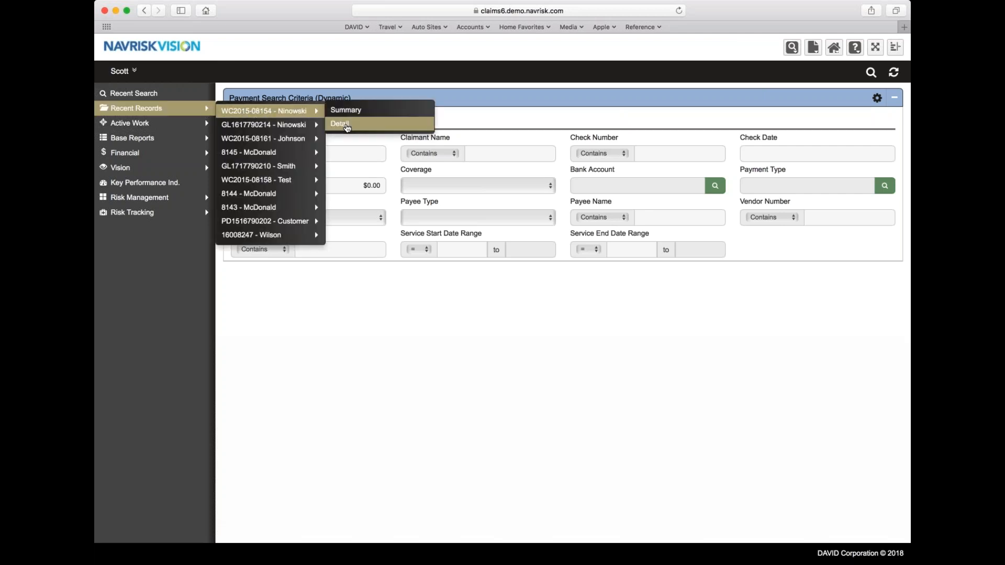
{"action": "left_click", "coordinate": [347, 125]}
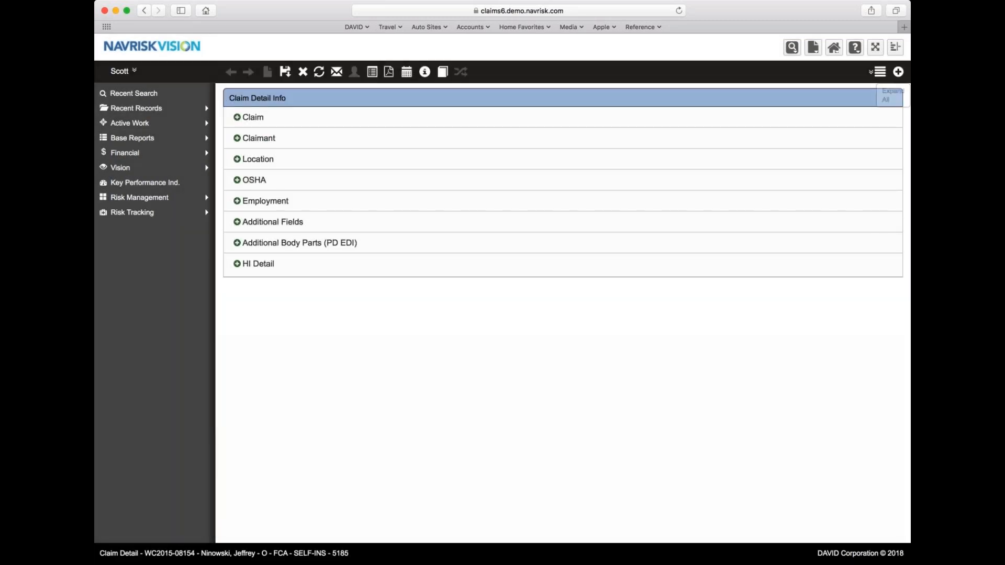
{"action": "left_click", "coordinate": [879, 72]}
{"action": "scroll", "coordinate": [858, 188], "scroll_direction": "down", "scroll_amount": 2}
{"action": "scroll", "coordinate": [860, 197], "scroll_direction": "down", "scroll_amount": 2}
{"action": "left_click", "coordinate": [855, 275]}
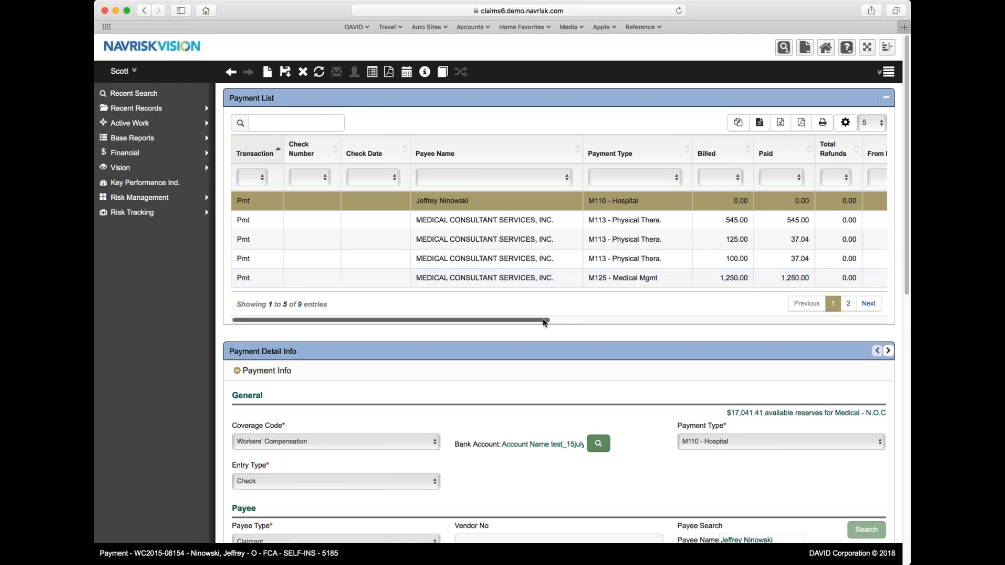
- Look through all the columns of the Payment List, from Transaction to Approved Date
{"action": "left_click_drag", "start_coordinate": [542, 321], "coordinate": [847, 321]}
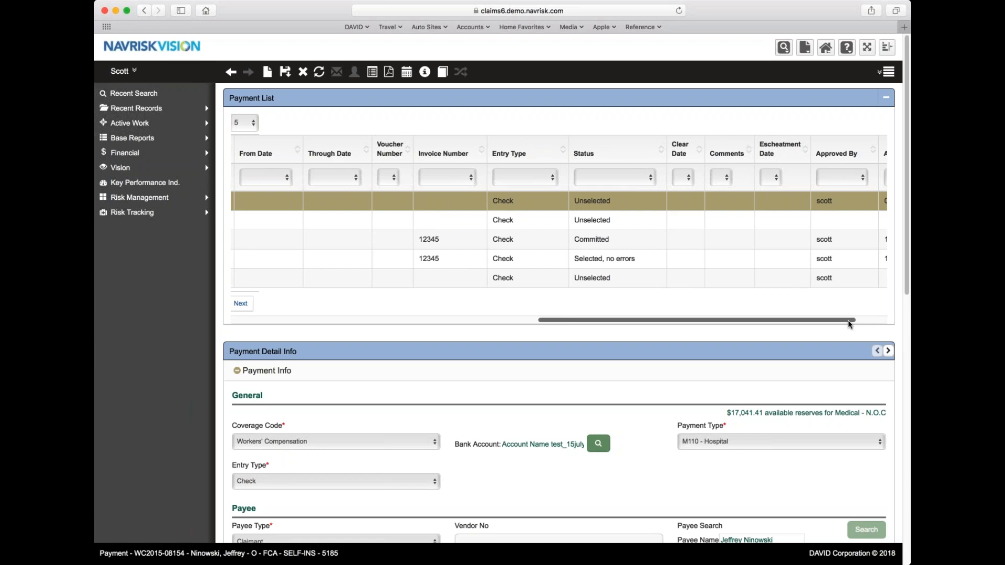
{"action": "left_click_drag", "start_coordinate": [848, 321], "coordinate": [872, 320]}
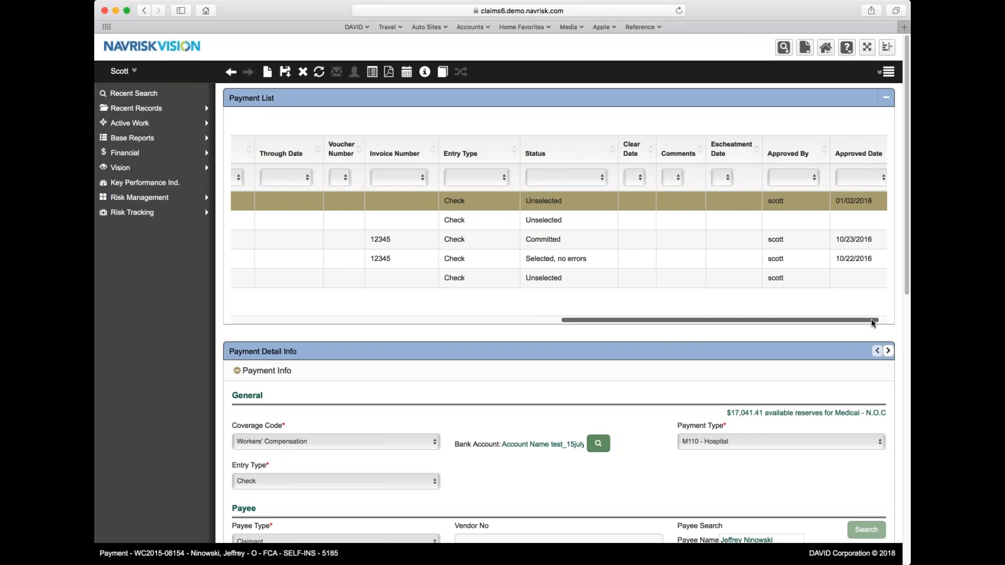
{"action": "left_click_drag", "start_coordinate": [869, 319], "coordinate": [535, 323]}
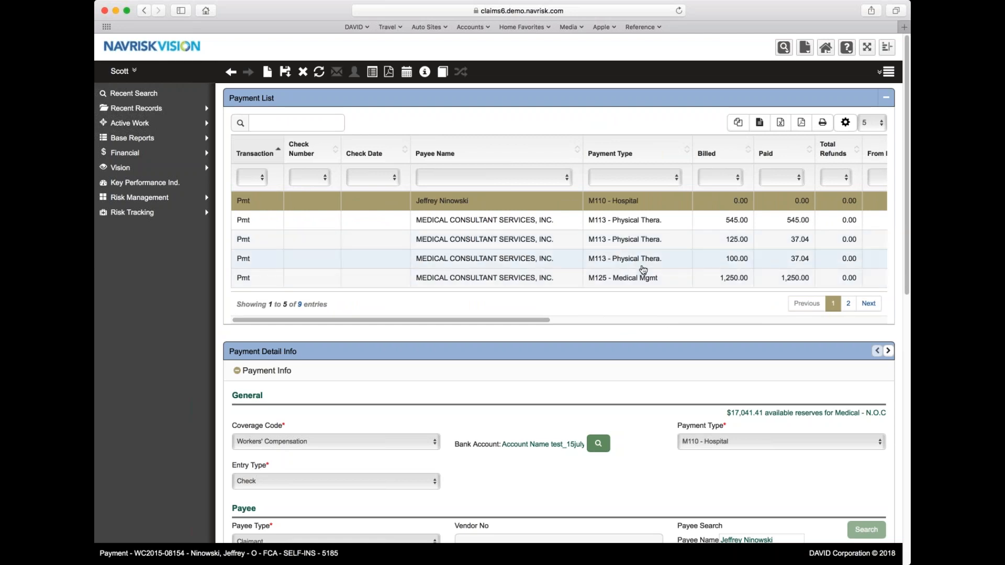
{"action": "left_click_drag", "start_coordinate": [544, 320], "coordinate": [520, 328]}
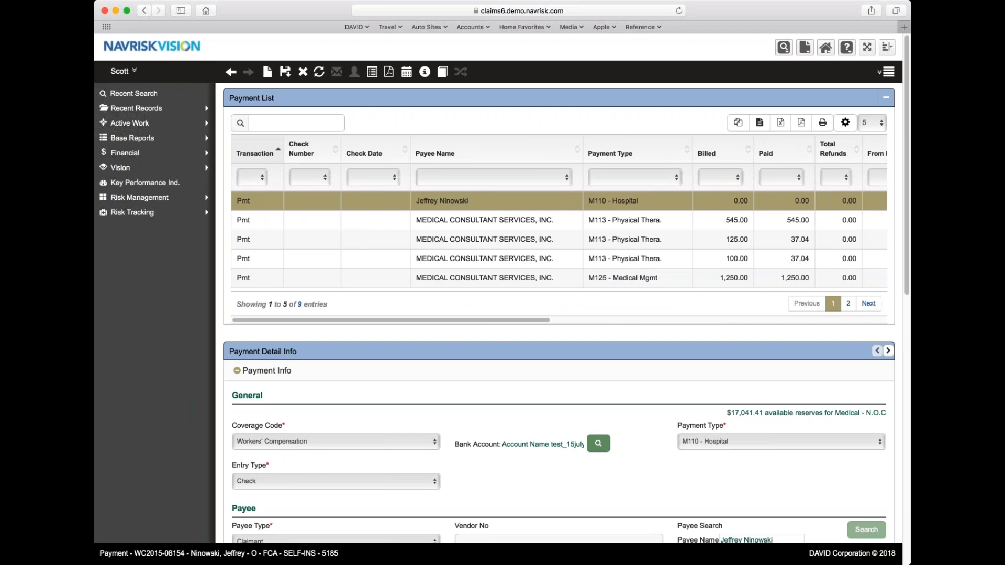
{"action": "mouse_move", "coordinate": [860, 110]}
{"action": "left_mouse_down"}
{"action": "mouse_move", "coordinate": [832, 119]}
{"action": "mouse_move", "coordinate": [842, 141]}
{"action": "mouse_move", "coordinate": [867, 119]}
{"action": "mouse_move", "coordinate": [862, 108]}
{"action": "left_mouse_up"}
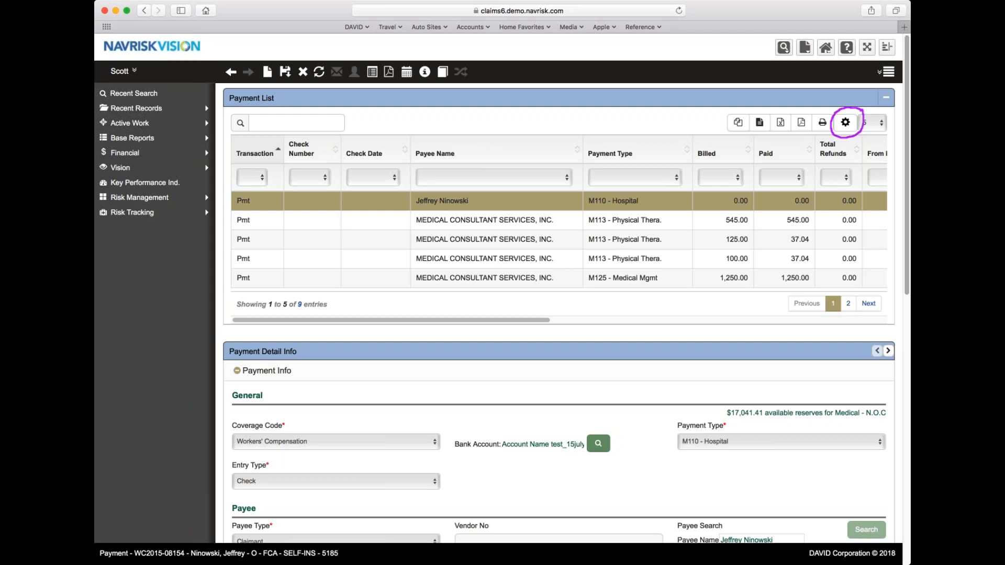
- Remove Escheatment Date and Voucher Number from the user columns of the Payment List grid
{"action": "left_click", "coordinate": [845, 122]}
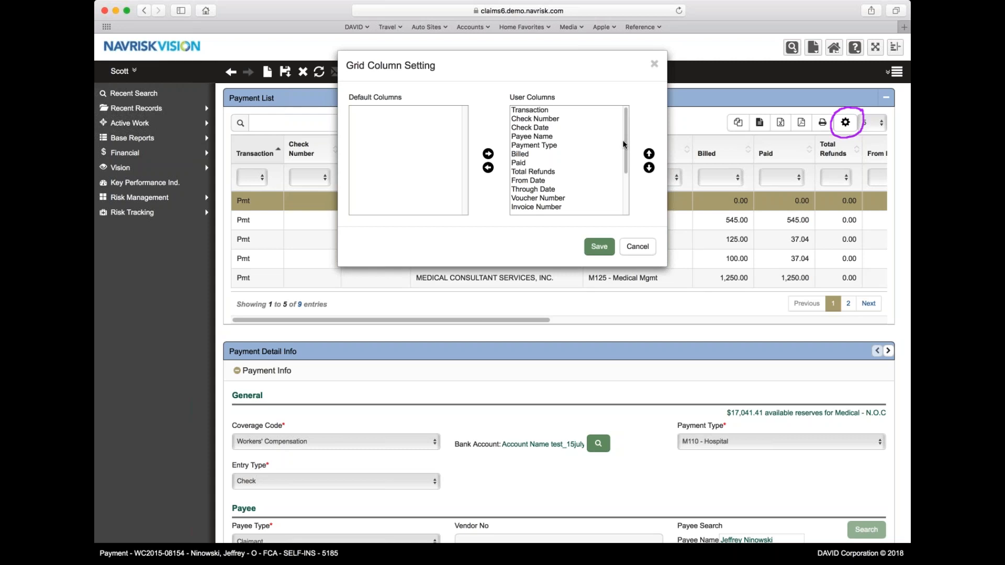
{"action": "left_click_drag", "start_coordinate": [623, 144], "coordinate": [625, 195]}
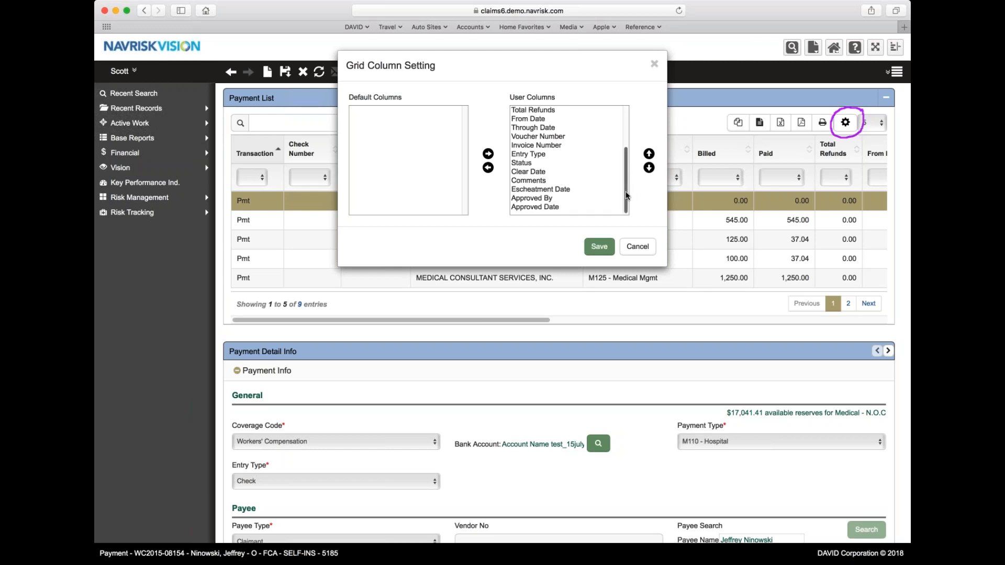
{"action": "left_click", "coordinate": [564, 193]}
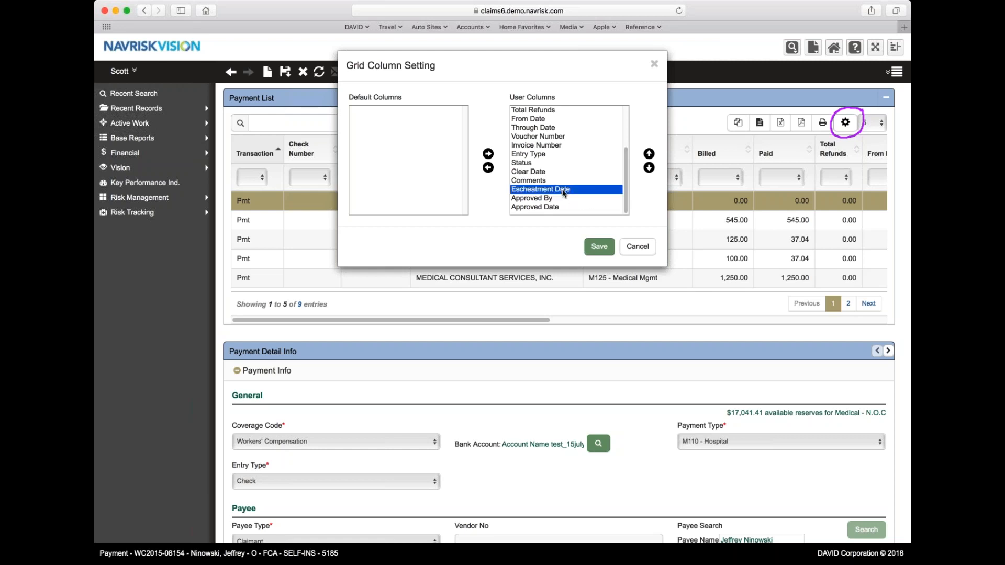
{"action": "left_click", "coordinate": [488, 168]}
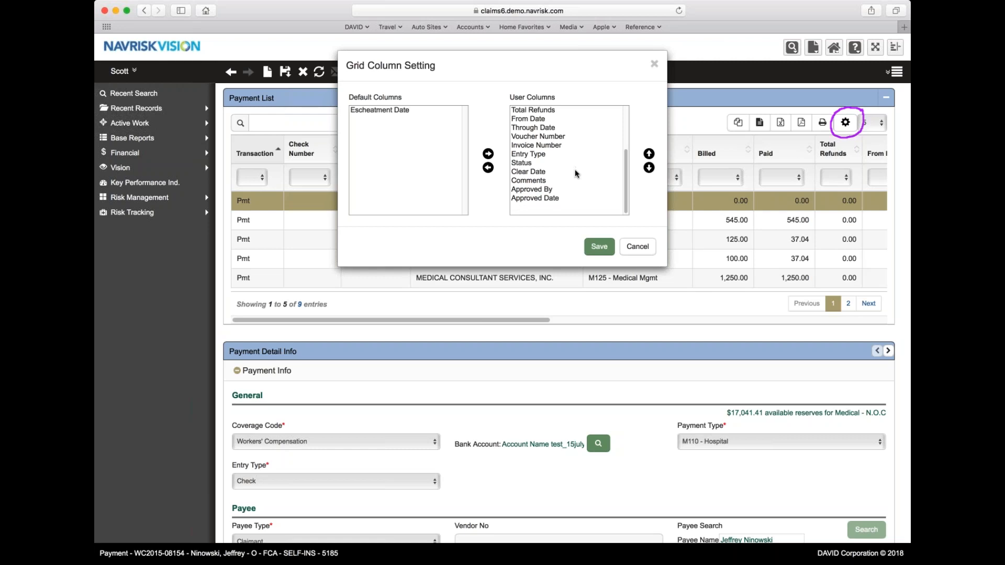
{"action": "left_click", "coordinate": [537, 136]}
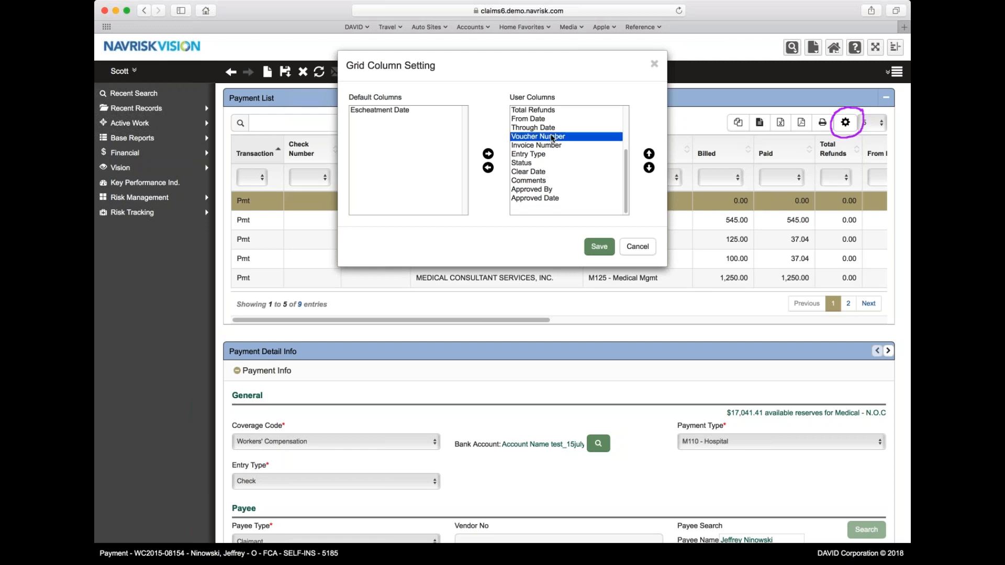
{"action": "left_click", "coordinate": [488, 168]}
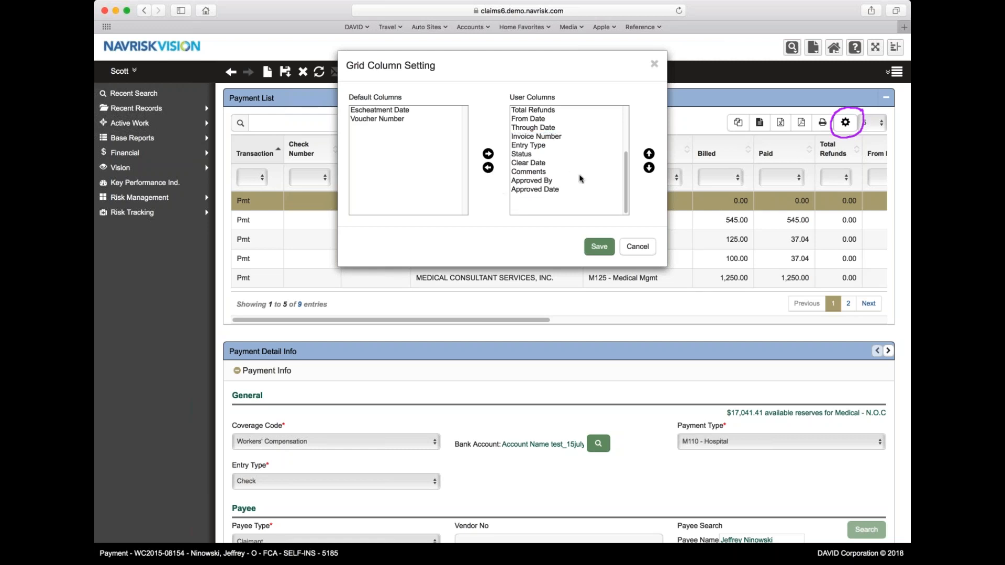
- Move the Invoice Number column up in the user columns so that it directly follows Payee Name
{"action": "scroll", "coordinate": [582, 158], "scroll_direction": "up", "scroll_amount": 1}
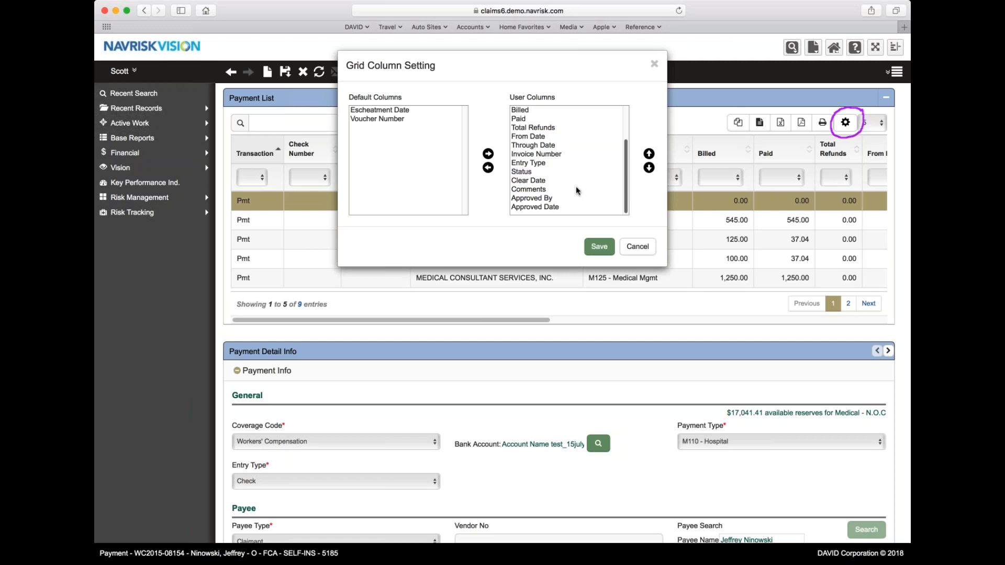
{"action": "left_click", "coordinate": [540, 155]}
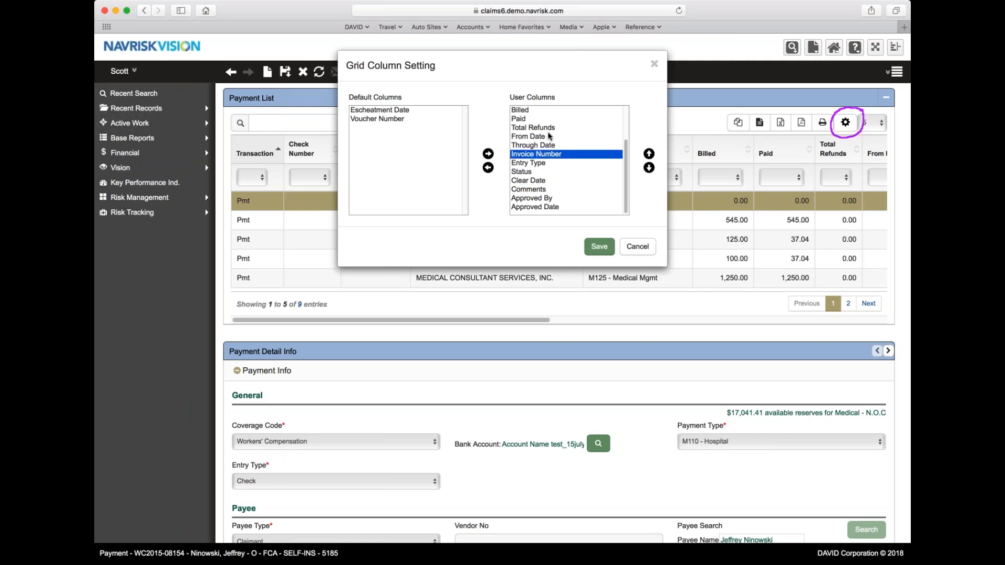
{"action": "left_click", "coordinate": [648, 153]}
{"action": "left_click", "coordinate": [649, 153]}
{"action": "left_click", "coordinate": [649, 154]}
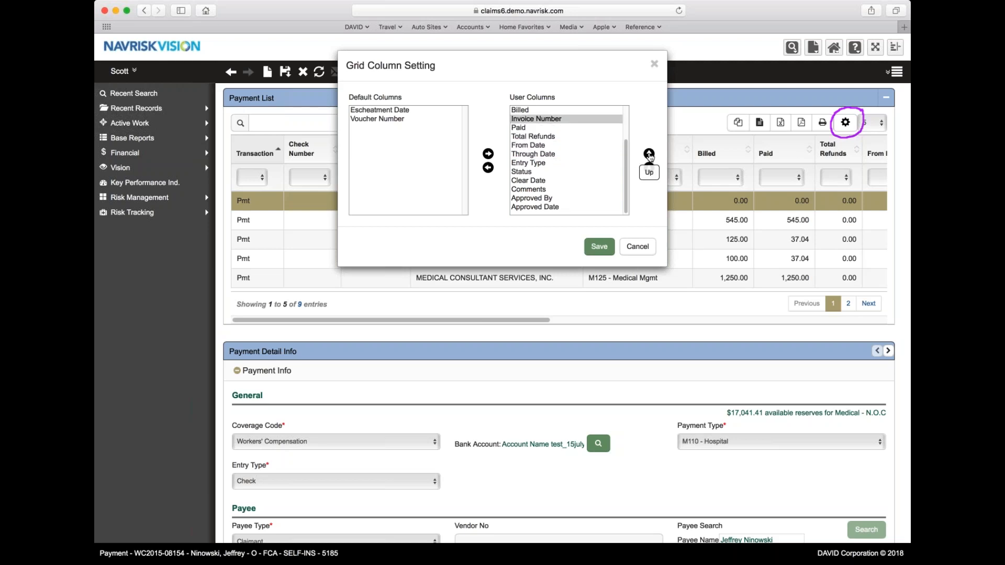
{"action": "left_click", "coordinate": [649, 154]}
{"action": "scroll", "coordinate": [622, 156], "scroll_direction": "up", "scroll_amount": 3}
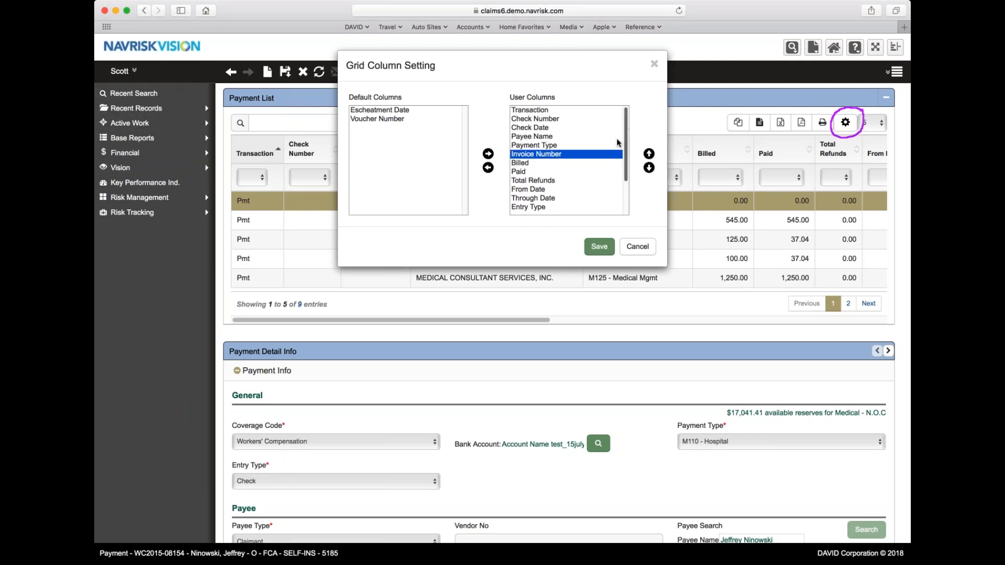
{"action": "left_click", "coordinate": [648, 153]}
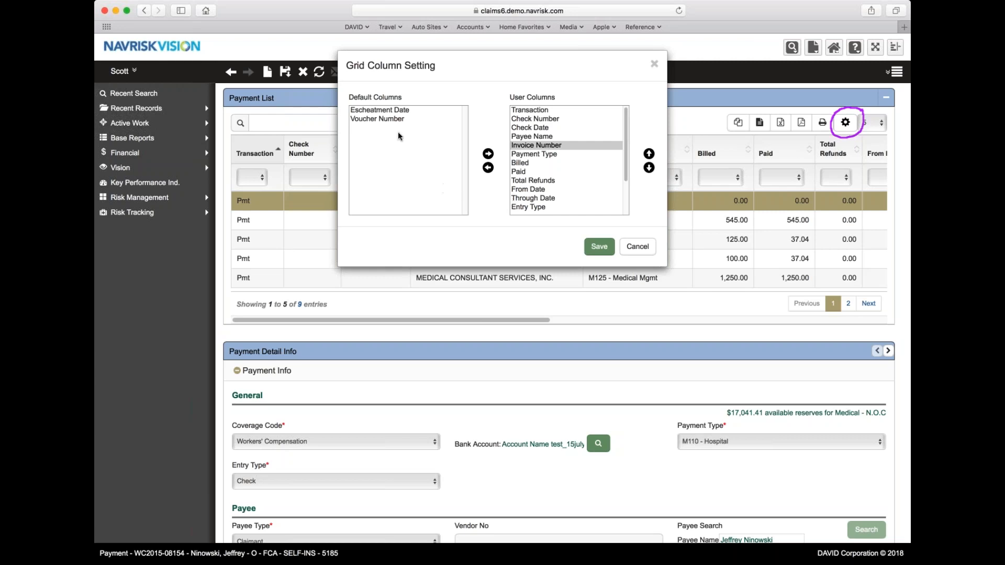
- Remove Through Date from the user columns and add it back at the end of the list
{"action": "left_click", "coordinate": [522, 198]}
{"action": "left_click", "coordinate": [487, 167]}
{"action": "left_click", "coordinate": [487, 153]}
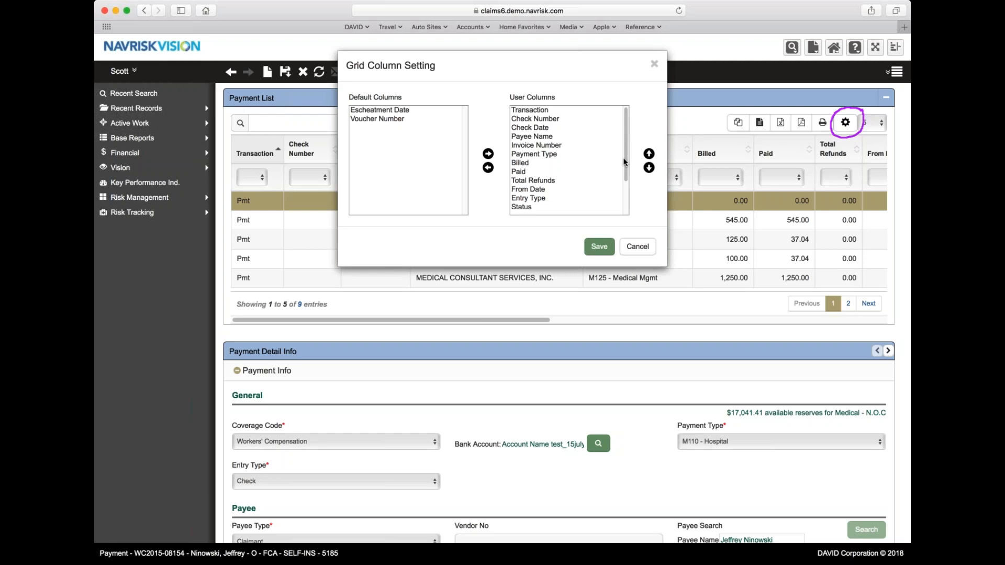
{"action": "left_click_drag", "start_coordinate": [624, 162], "coordinate": [627, 192]}
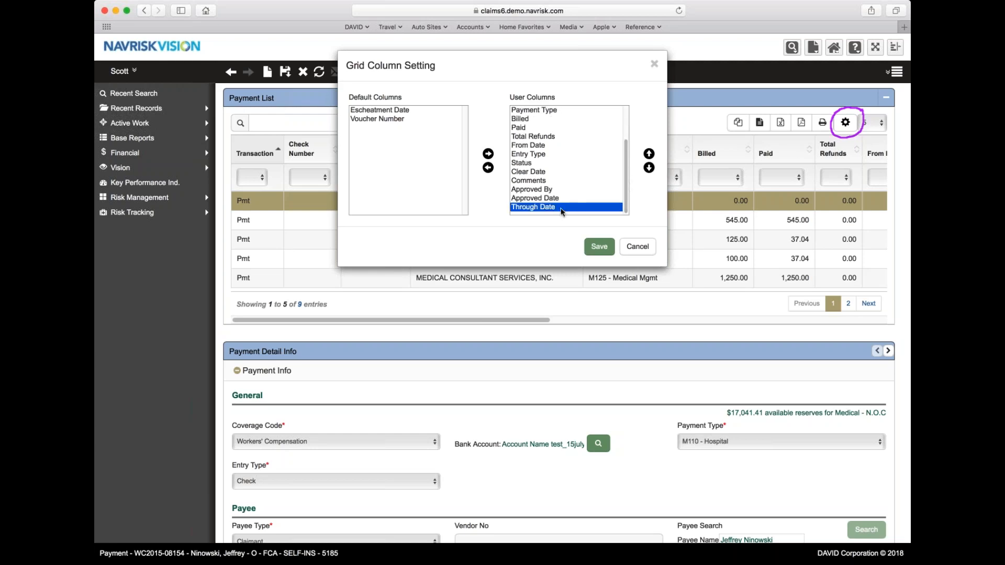
- Move the Through Date column up in the user columns so that it directly follows From Date
{"action": "left_click", "coordinate": [648, 154]}
{"action": "left_click", "coordinate": [649, 154]}
{"action": "left_click", "coordinate": [649, 153]}
{"action": "left_click", "coordinate": [648, 154]}
{"action": "left_click", "coordinate": [649, 154]}
{"action": "left_click", "coordinate": [648, 154]}
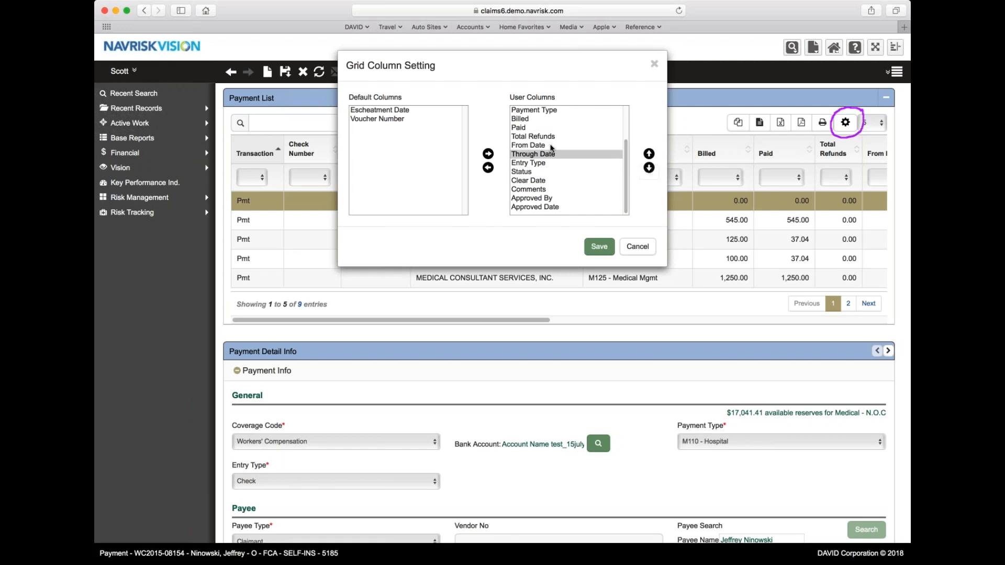
{"action": "scroll", "coordinate": [552, 154], "scroll_direction": "up", "scroll_amount": 3}
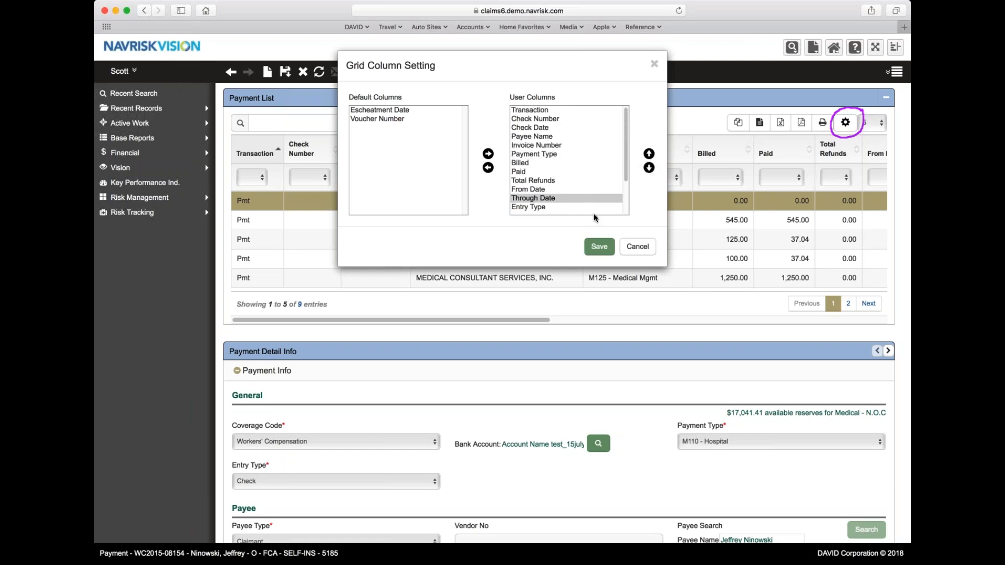
- Save the grid column setting and check the rearranged columns in the Payment List
{"action": "left_click", "coordinate": [599, 249]}
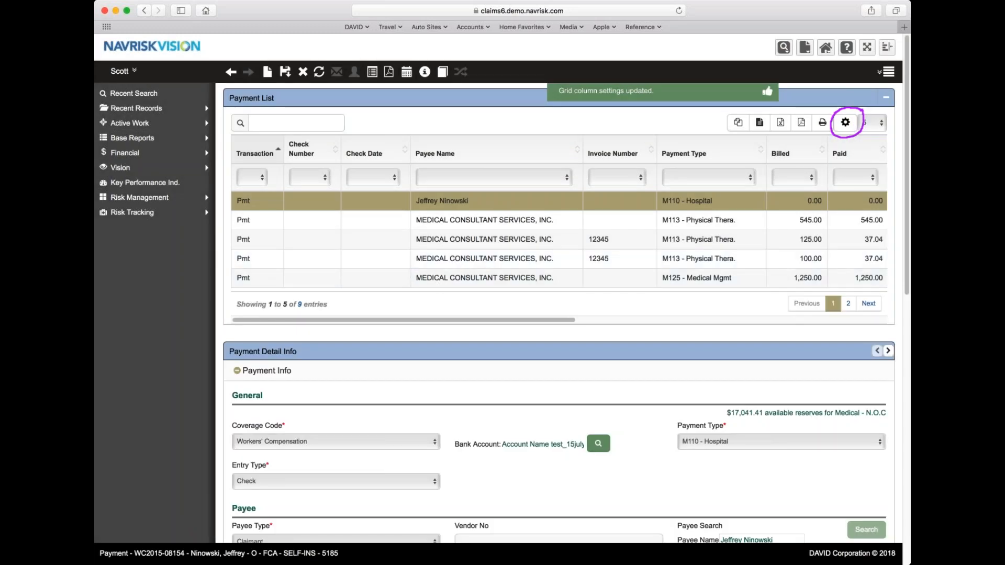
{"action": "left_click_drag", "start_coordinate": [496, 319], "coordinate": [560, 322]}
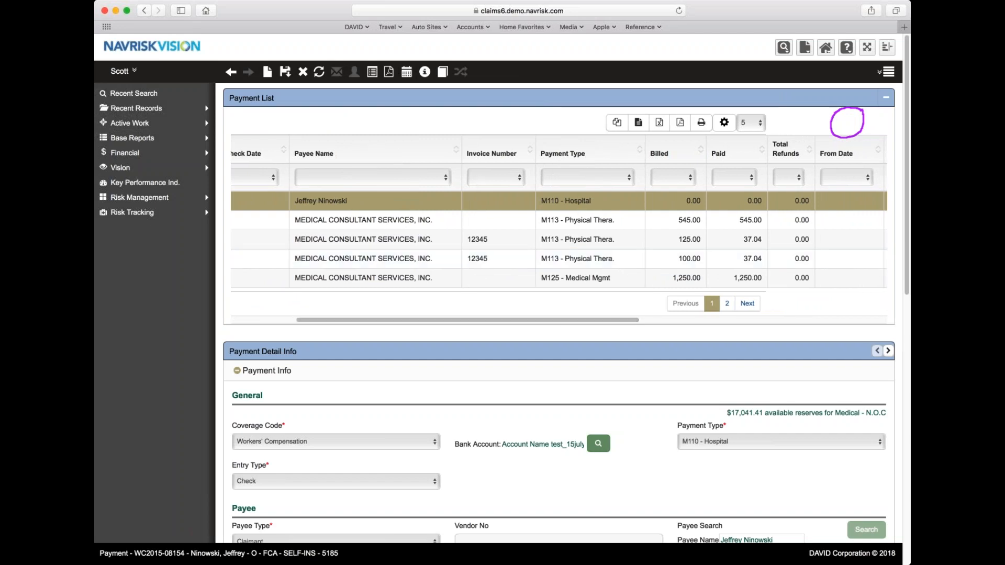
{"action": "scroll", "coordinate": [494, 318], "scroll_direction": "left", "scroll_amount": 5}
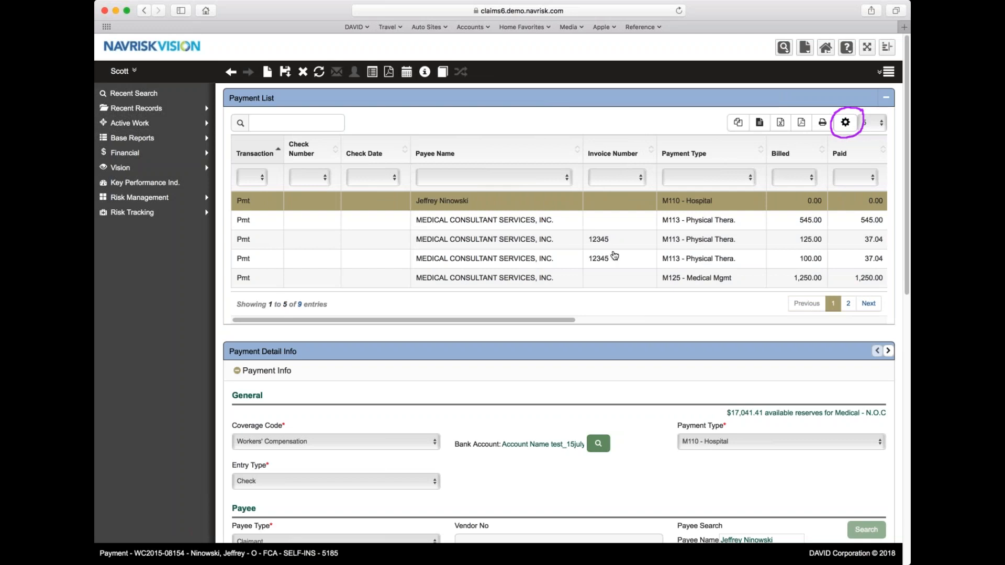
{"action": "left_click_drag", "start_coordinate": [566, 319], "coordinate": [522, 327]}
- Set the Payment List to show 15 entries per page and sort it by Check Date in ascending order
{"action": "mouse_move", "coordinate": [887, 111]}
{"action": "left_mouse_down"}
{"action": "mouse_move", "coordinate": [732, 109]}
{"action": "mouse_move", "coordinate": [714, 118]}
{"action": "mouse_move", "coordinate": [785, 142]}
{"action": "mouse_move", "coordinate": [885, 137]}
{"action": "mouse_move", "coordinate": [890, 111]}
{"action": "left_mouse_up"}
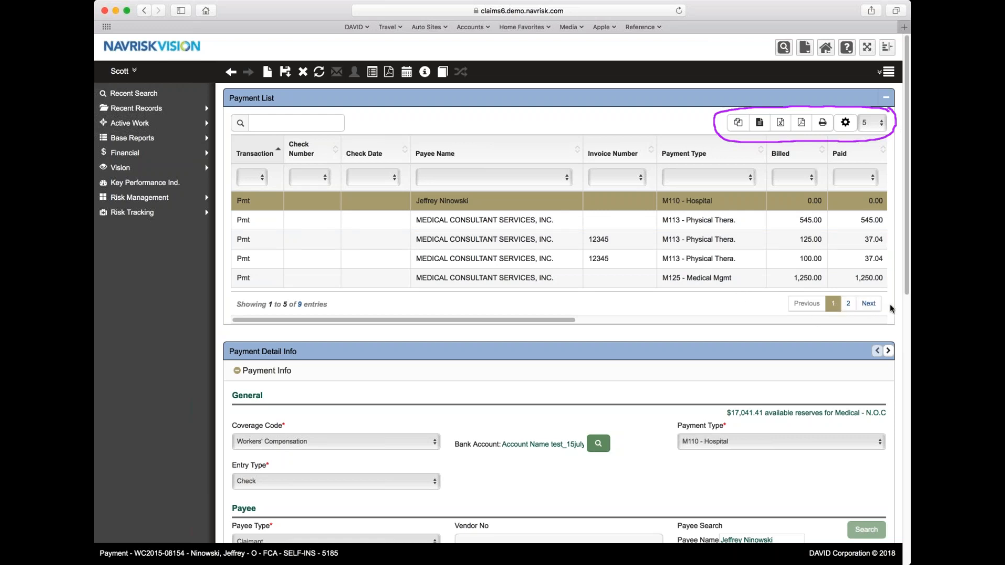
{"action": "left_click", "coordinate": [882, 124]}
{"action": "left_click", "coordinate": [870, 151]}
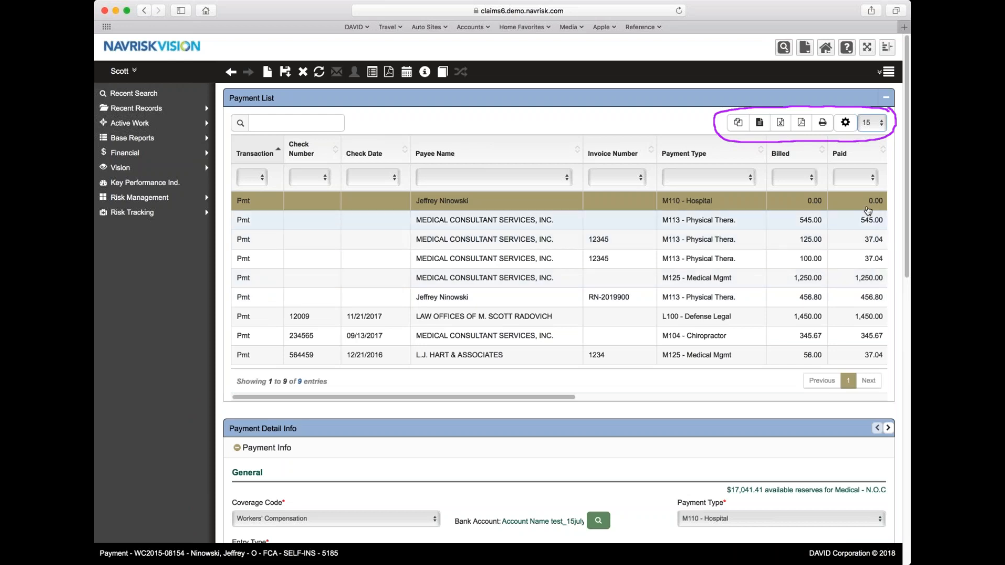
{"action": "mouse_move", "coordinate": [905, 270]}
{"action": "left_mouse_down"}
{"action": "mouse_move", "coordinate": [904, 288]}
{"action": "mouse_move", "coordinate": [905, 268]}
{"action": "left_mouse_up"}
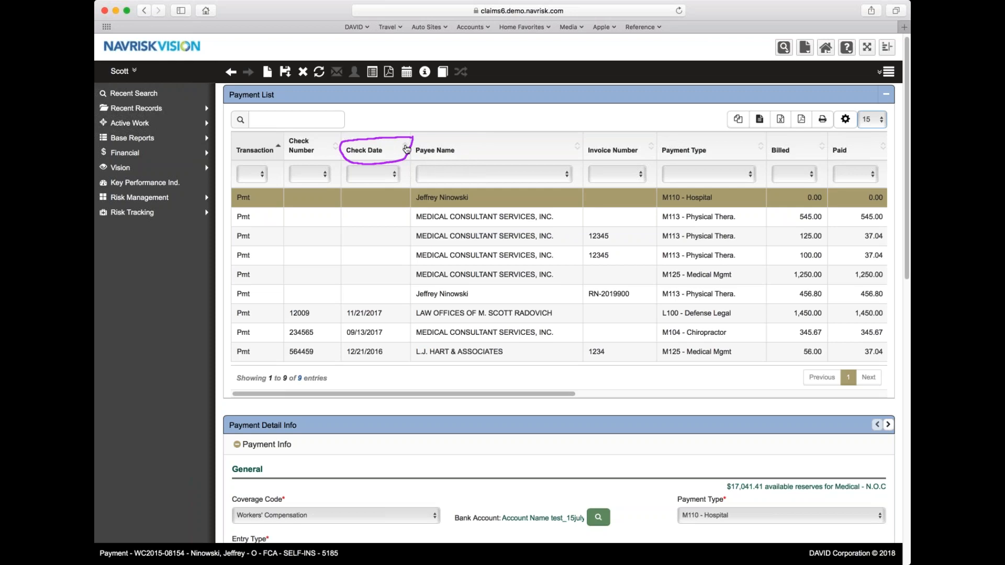
{"action": "left_click", "coordinate": [406, 149]}
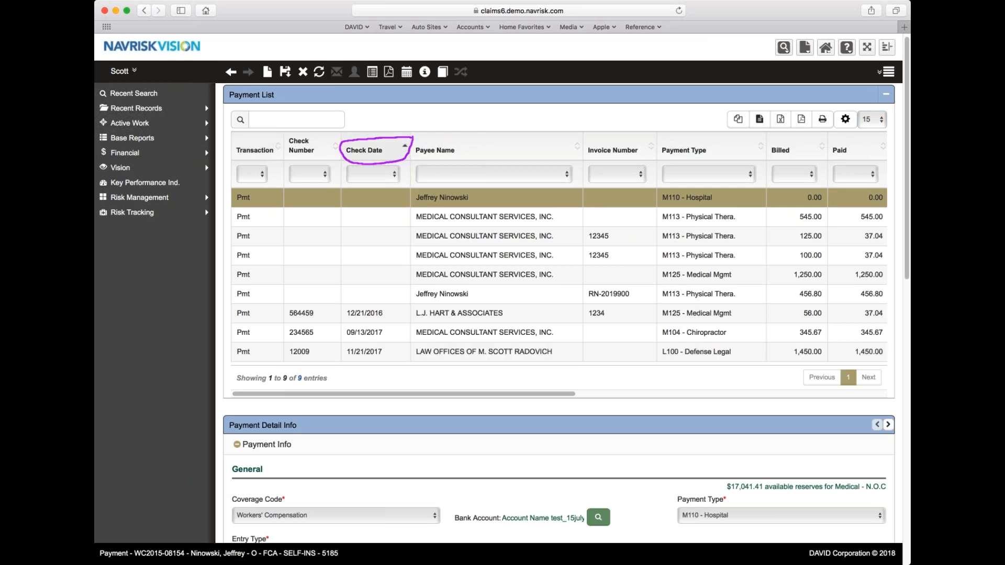
- Sort the Payment List by Check Date in descending order
{"action": "left_click", "coordinate": [404, 147]}
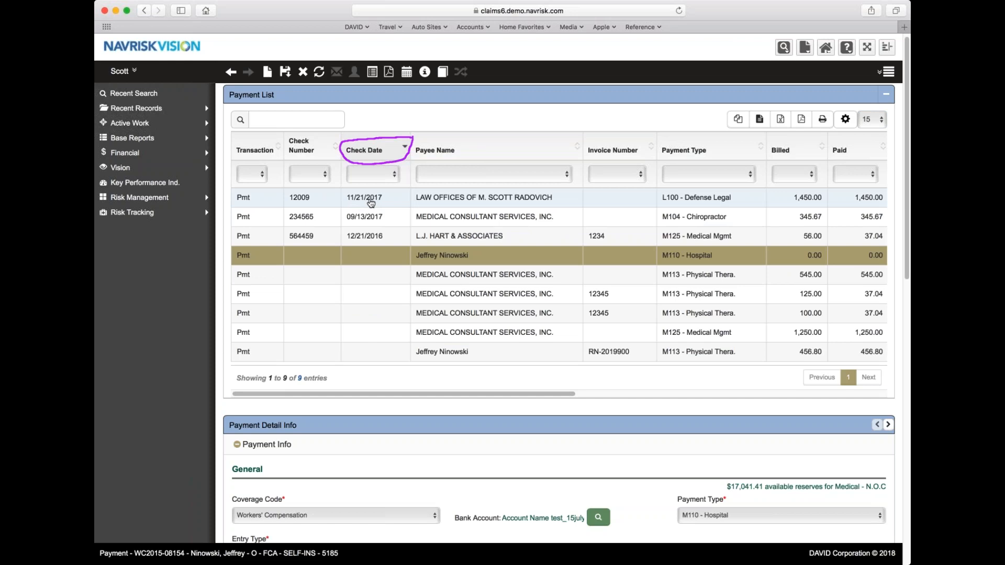
{"action": "left_click", "coordinate": [404, 149]}
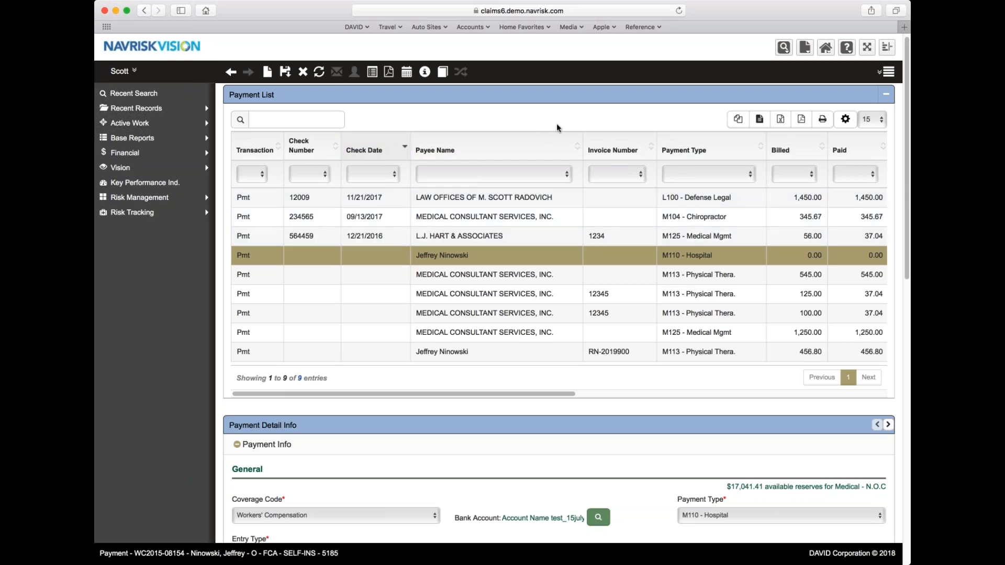
- Open the claim's Diary page and view the Diary List's grid column settings without changing them
{"action": "left_click", "coordinate": [888, 72]}
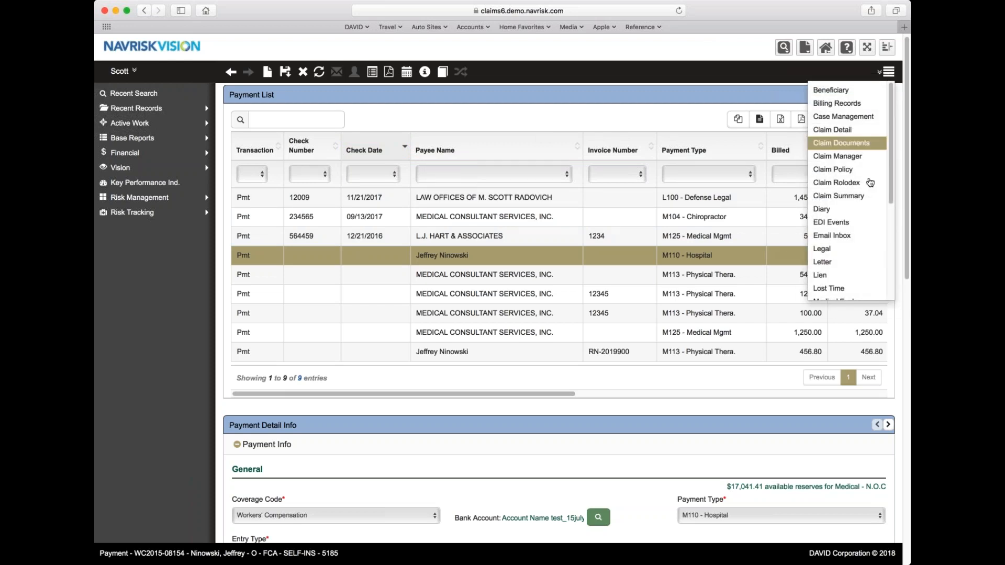
{"action": "left_click", "coordinate": [833, 211]}
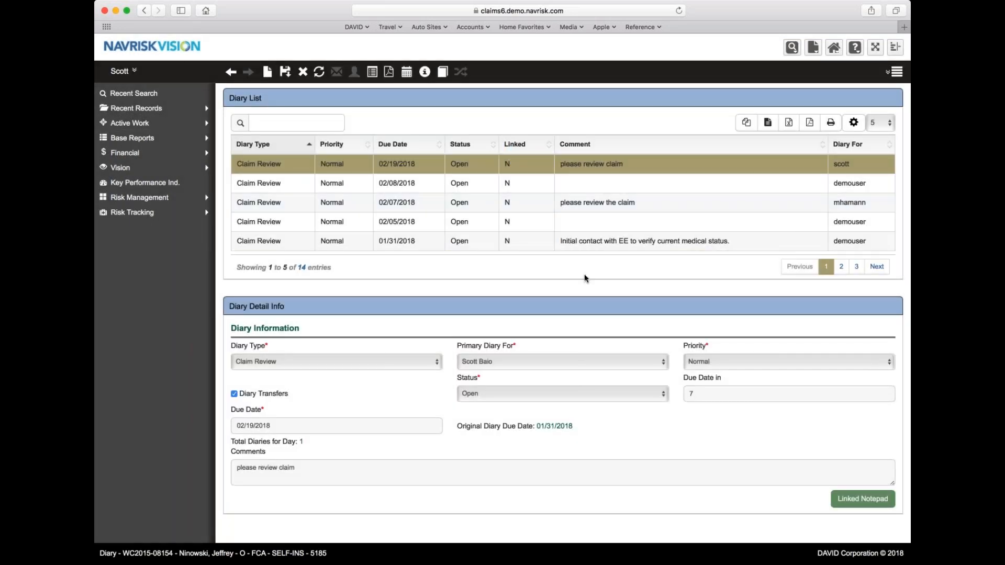
{"action": "left_click", "coordinate": [853, 123]}
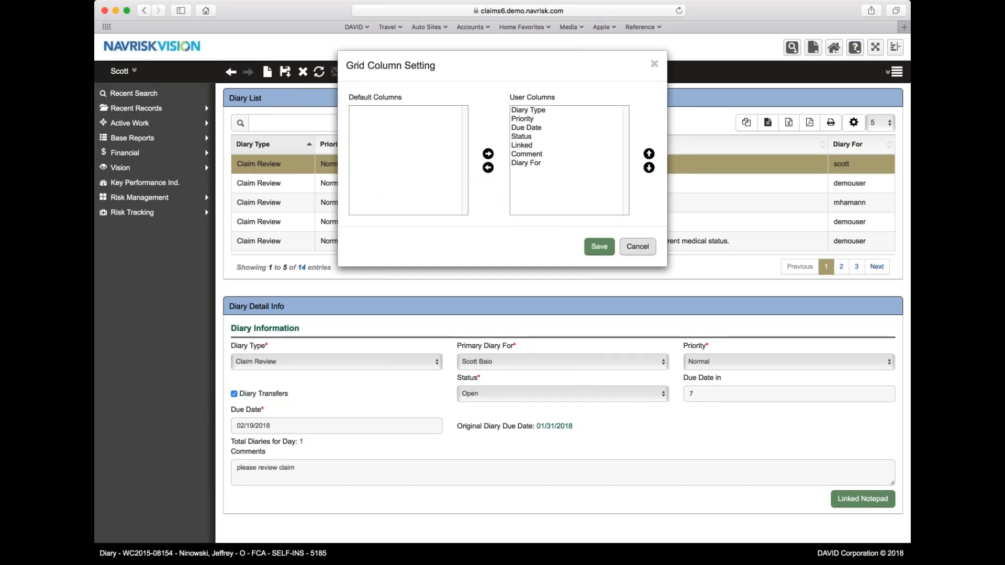
{"action": "left_click", "coordinate": [638, 247]}
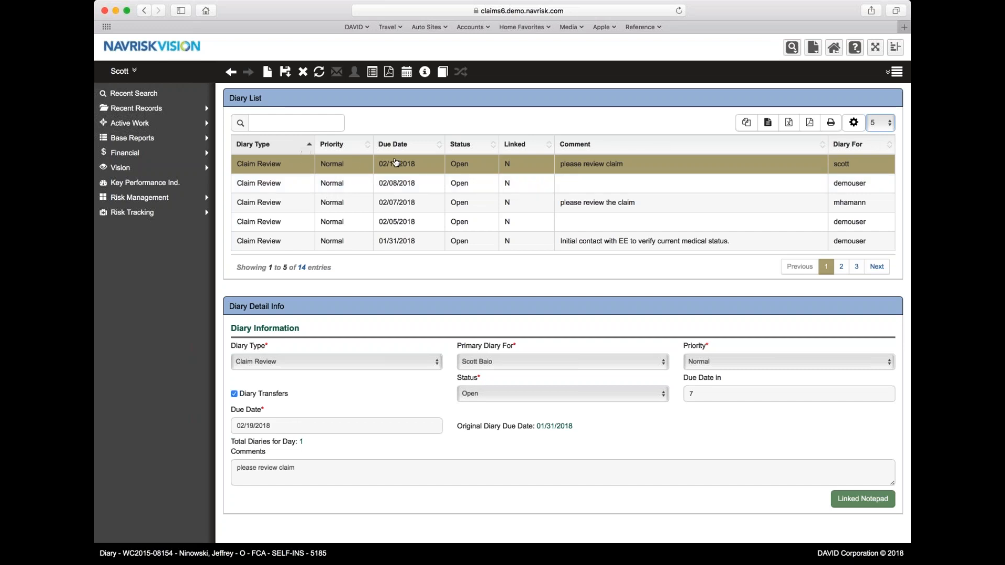
- Sort the Diary List by Due Date in descending order
{"action": "left_click", "coordinate": [438, 149]}
{"action": "left_click", "coordinate": [458, 146]}
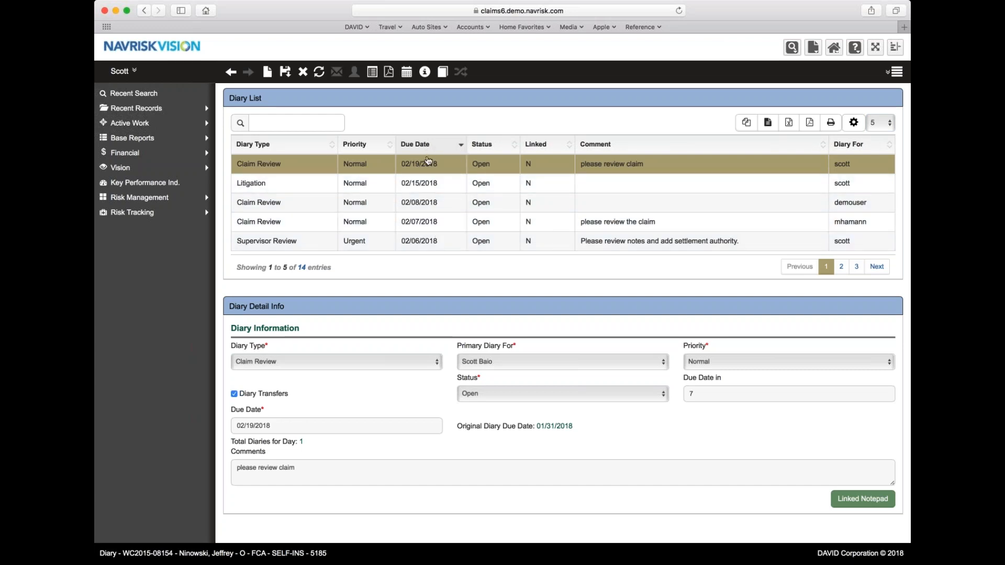
- Open the claim's Legal page to view the Legal List
{"action": "left_click", "coordinate": [896, 72]}
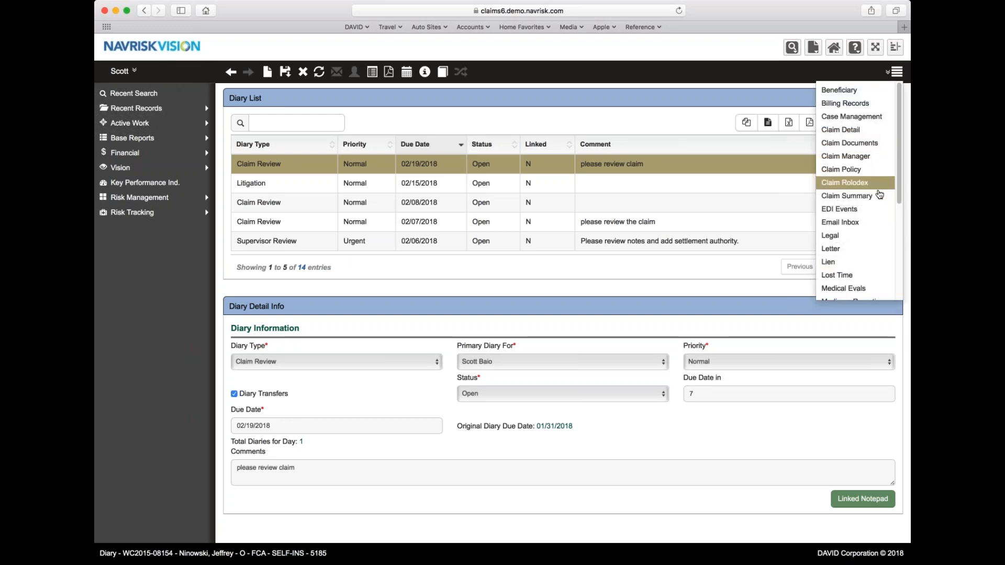
{"action": "scroll", "coordinate": [863, 188], "scroll_direction": "down", "scroll_amount": 2}
{"action": "left_click", "coordinate": [852, 215]}
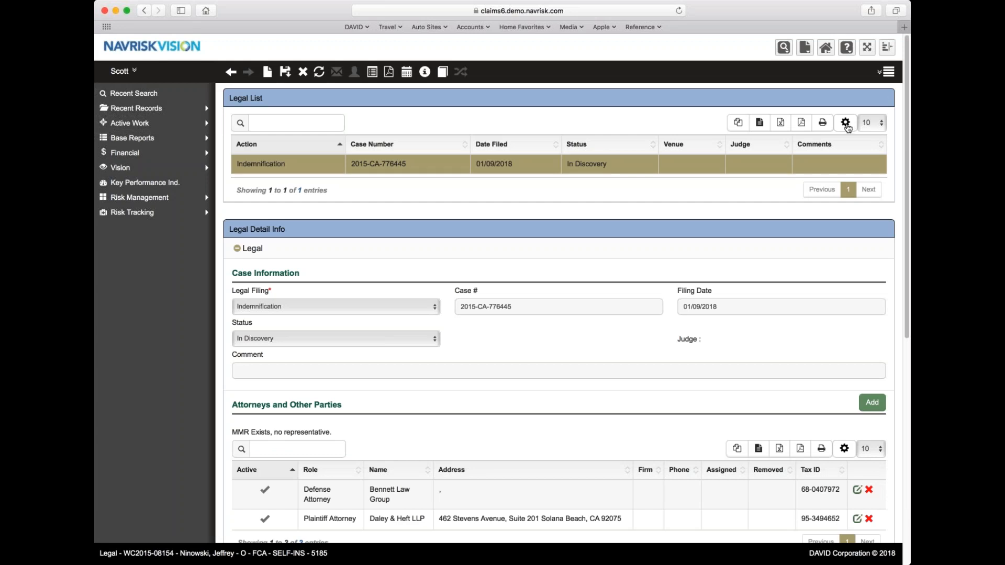
- Open the claim's Notepad page and sort the Notepad List by Date Added in descending order
{"action": "left_click", "coordinate": [888, 74]}
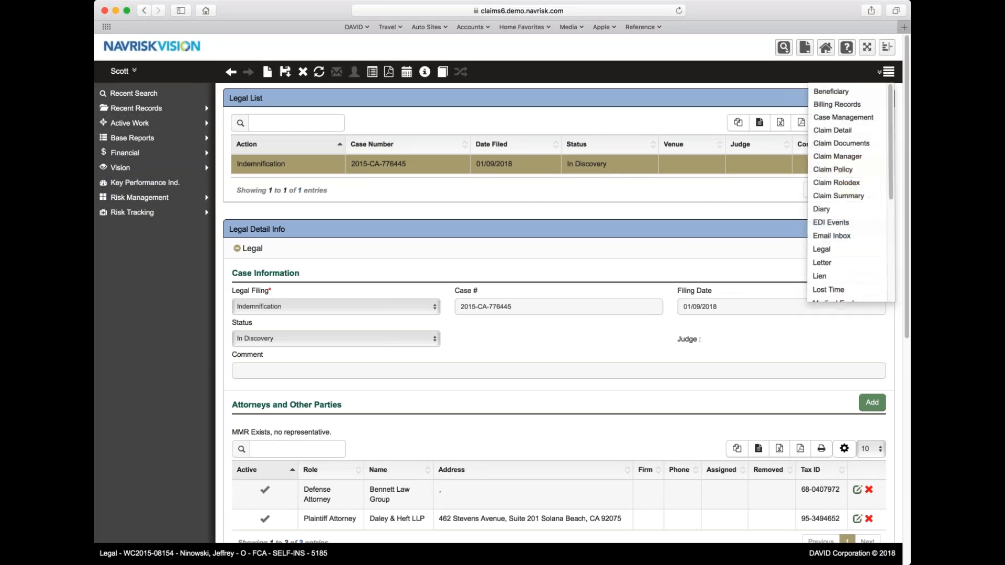
{"action": "scroll", "coordinate": [870, 208], "scroll_direction": "down", "scroll_amount": 2}
{"action": "scroll", "coordinate": [869, 208], "scroll_direction": "down", "scroll_amount": 2}
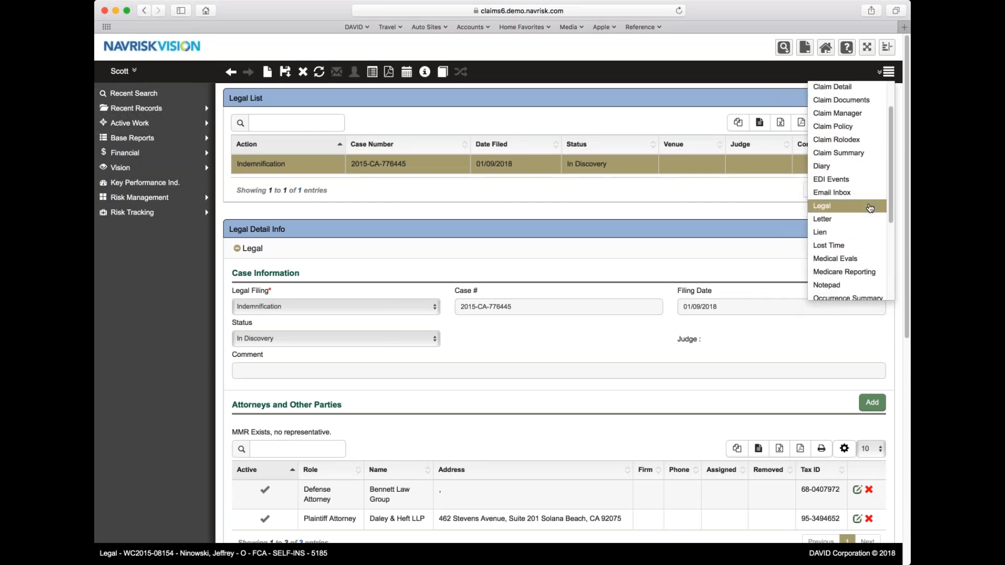
{"action": "left_click", "coordinate": [841, 265]}
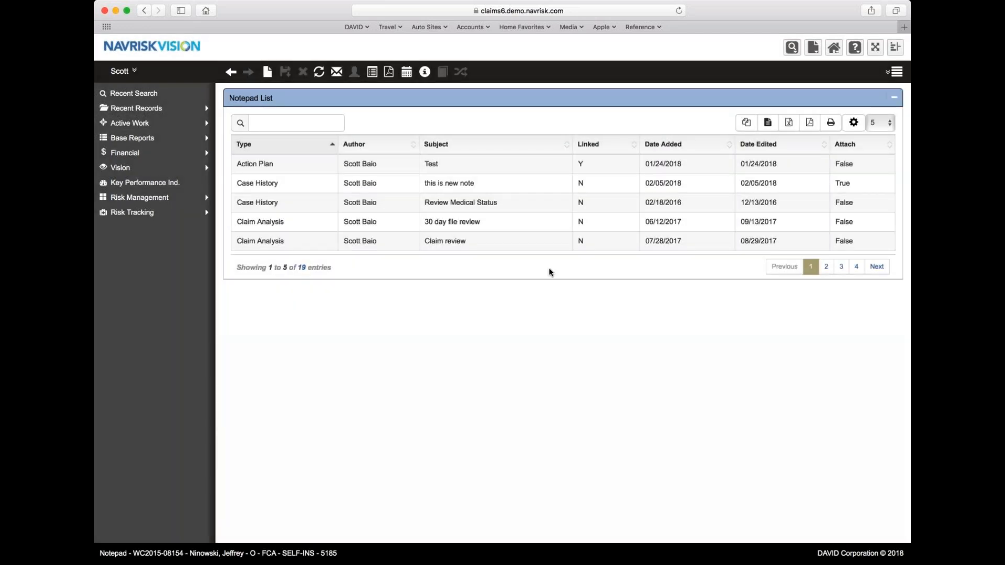
{"action": "left_click", "coordinate": [728, 148]}
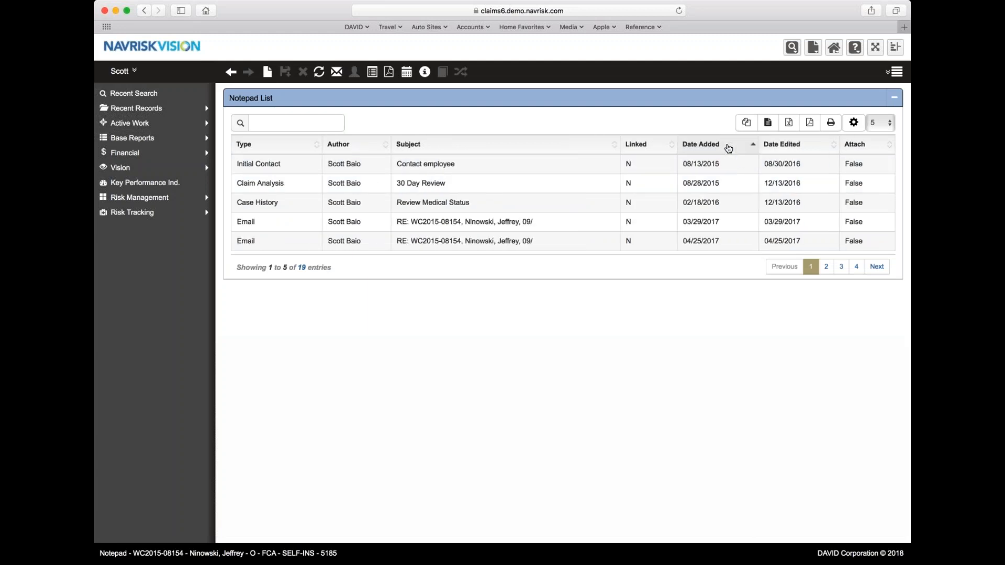
{"action": "left_click", "coordinate": [728, 148]}
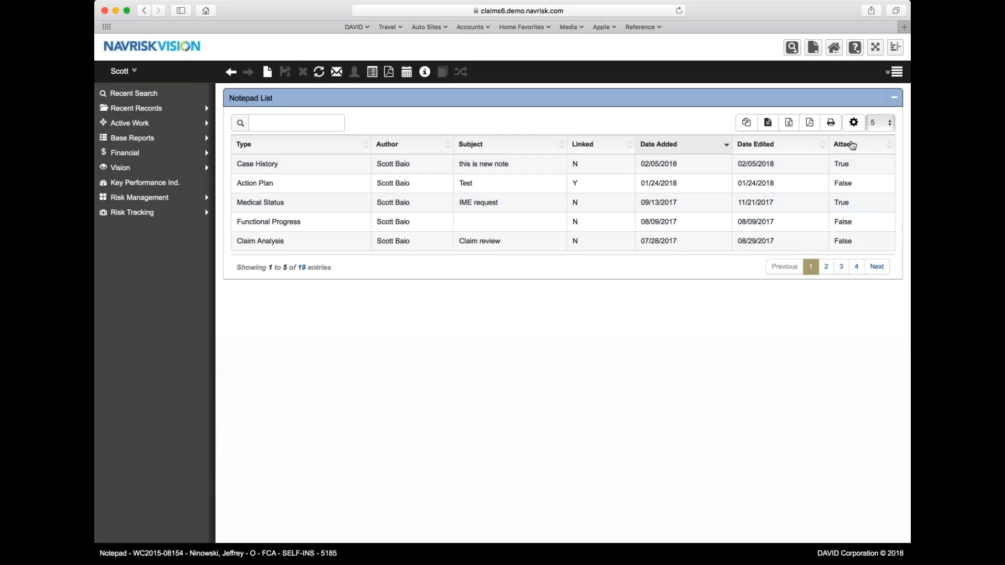
- View the Notepad List's grid column settings and cancel without changes
{"action": "left_click", "coordinate": [853, 123]}
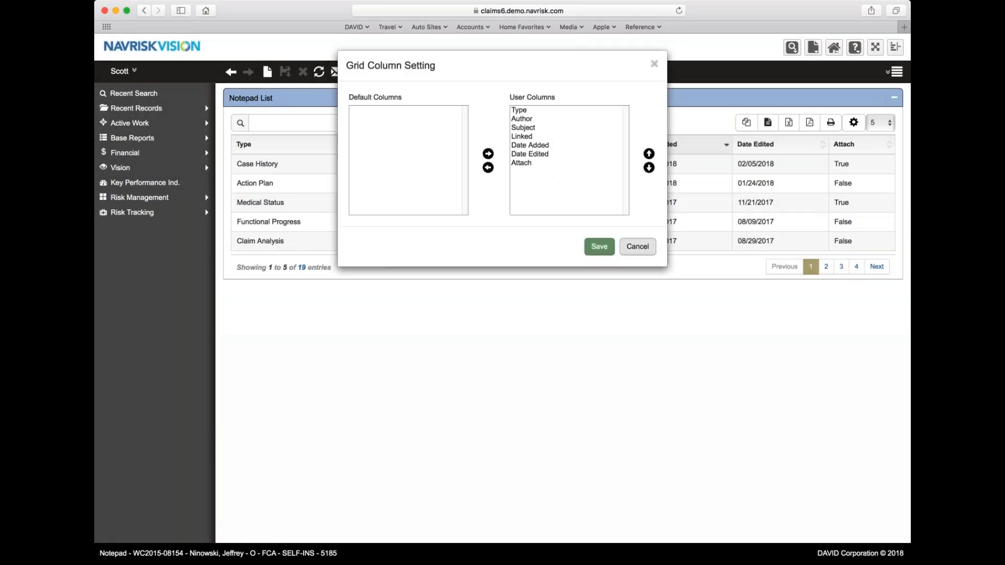
{"action": "left_click", "coordinate": [638, 248]}
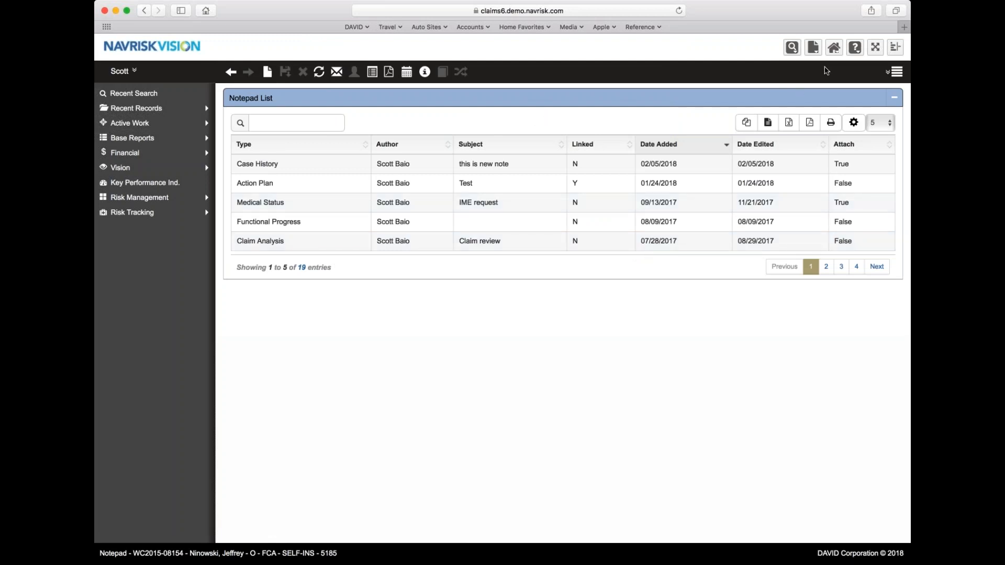
- Go to the My Tasks home page and show the Litigated events for January 2018 in the User Calendar
{"action": "left_click", "coordinate": [833, 47]}
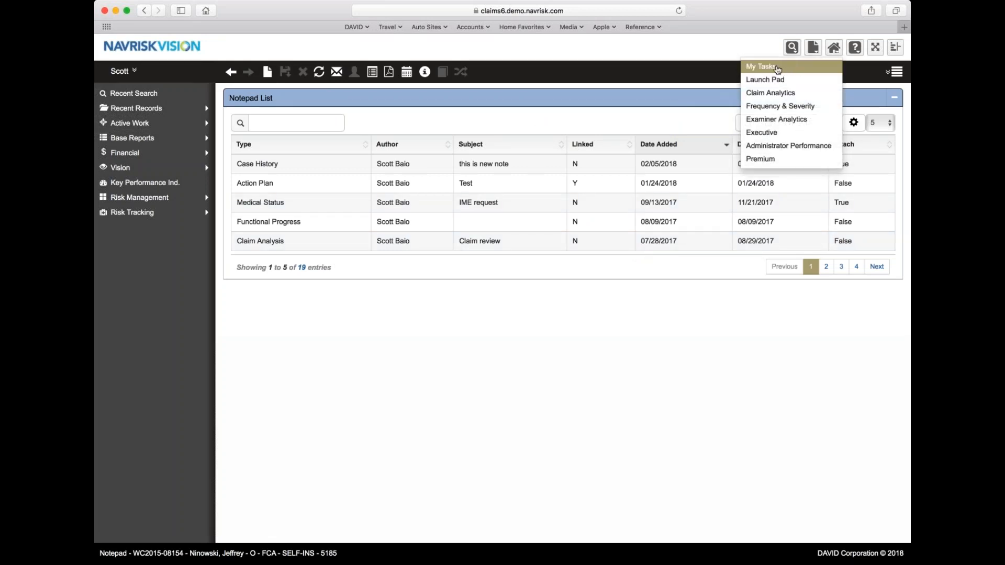
{"action": "left_click", "coordinate": [777, 68]}
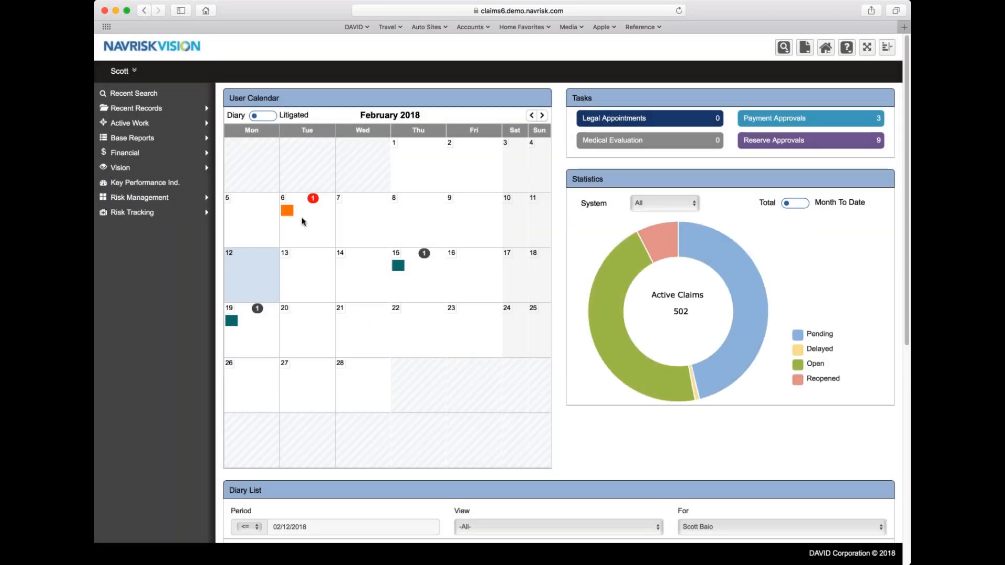
{"action": "left_click", "coordinate": [265, 118]}
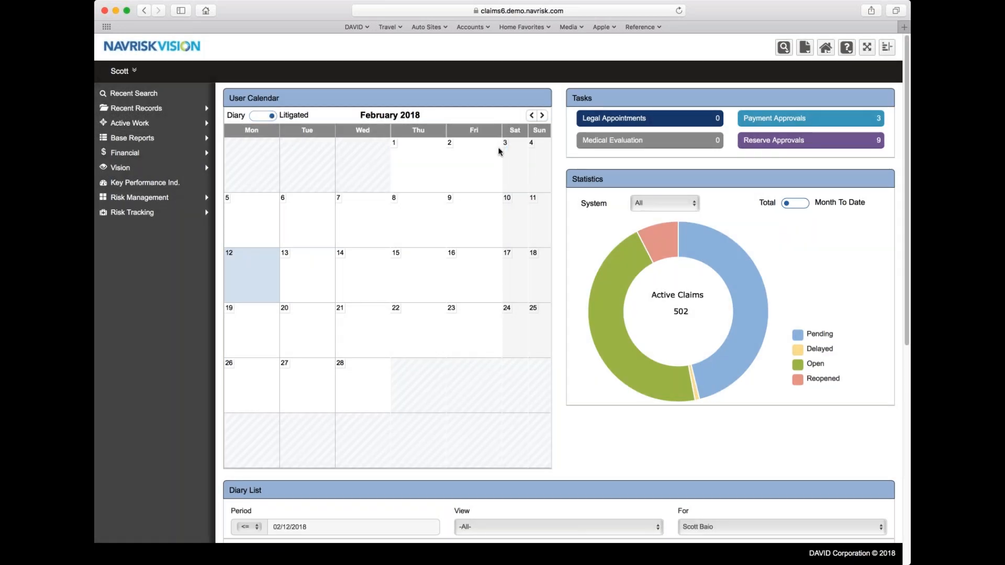
{"action": "left_click", "coordinate": [531, 115]}
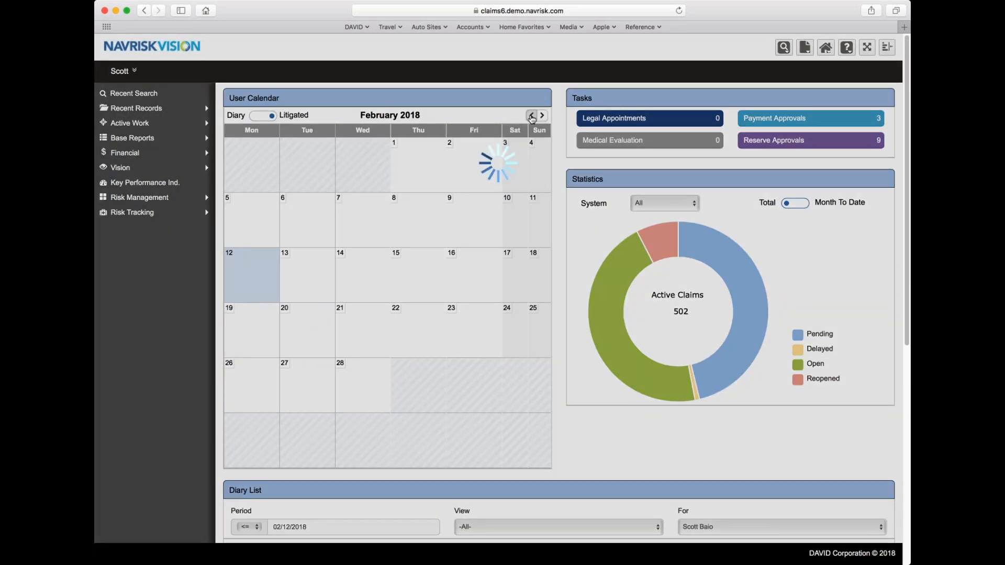
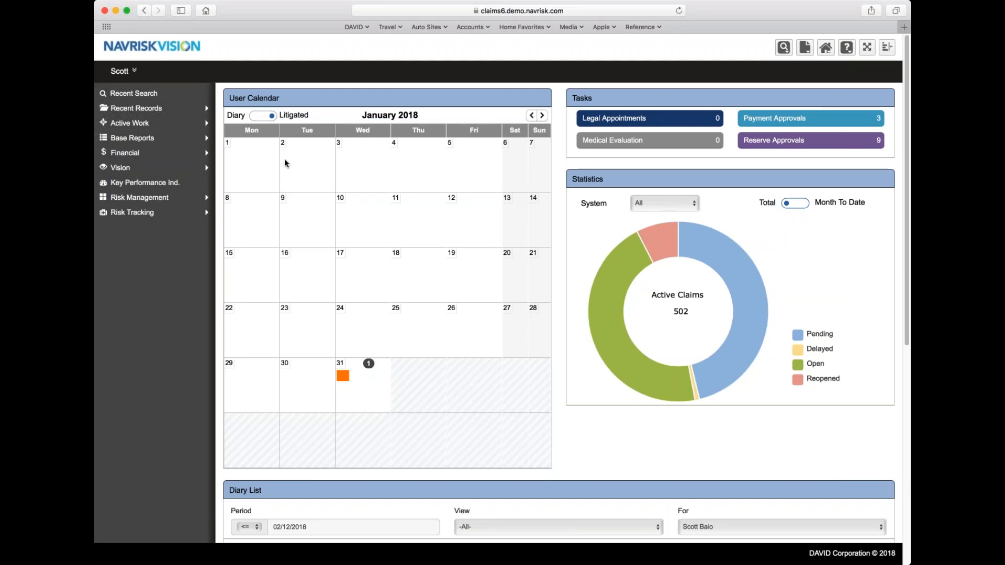
- Switch the User Calendar back to Diary entries and display January 2018
{"action": "left_click", "coordinate": [263, 116]}
{"action": "left_click", "coordinate": [531, 115]}
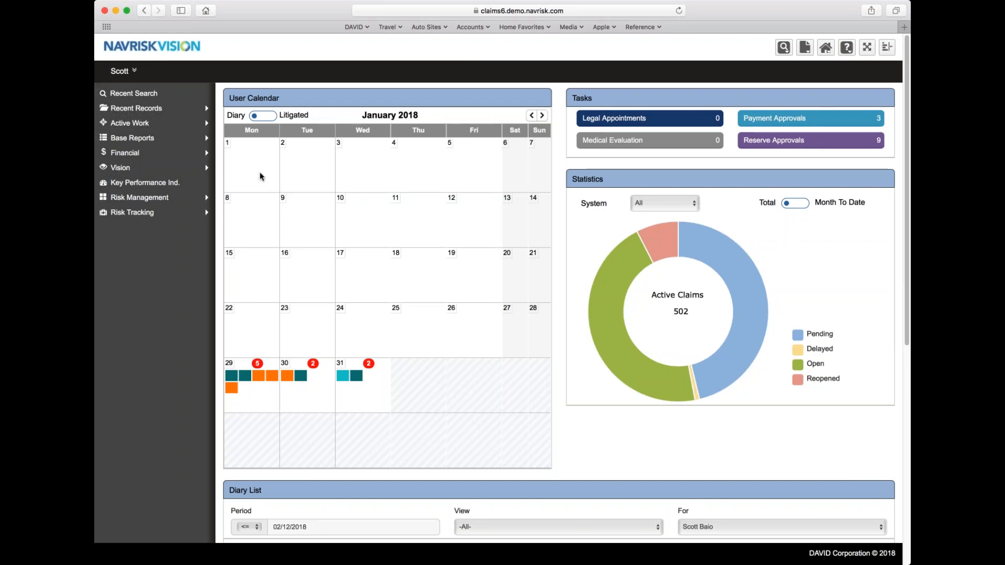
- Open the Claim Summary of the first workers' compensation claim in the recent records
{"action": "mouse_move", "coordinate": [206, 114]}
{"action": "mouse_move", "coordinate": [262, 112]}
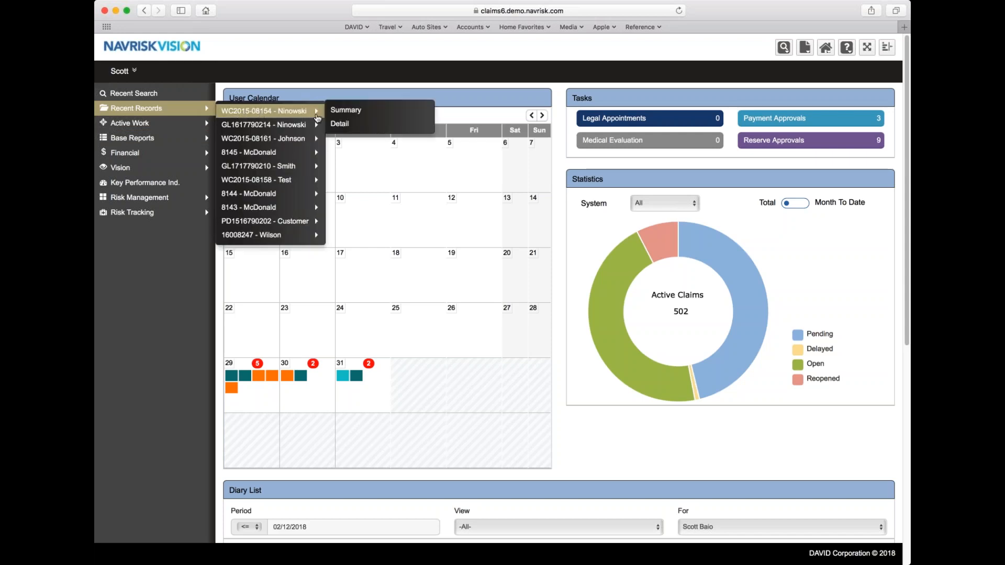
{"action": "left_click", "coordinate": [344, 115]}
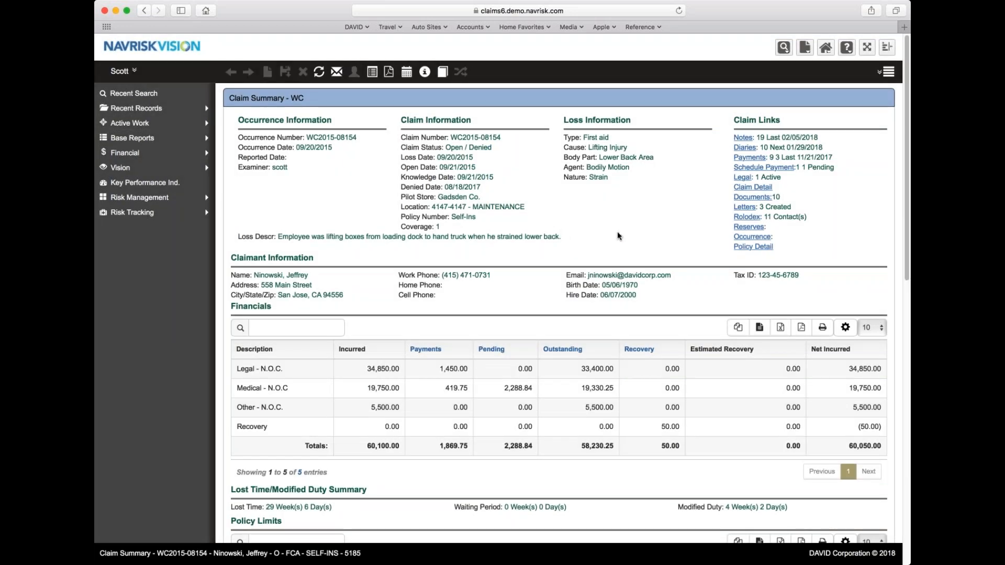
- Open the Diary page of this claim from its summary
{"action": "left_click", "coordinate": [888, 72]}
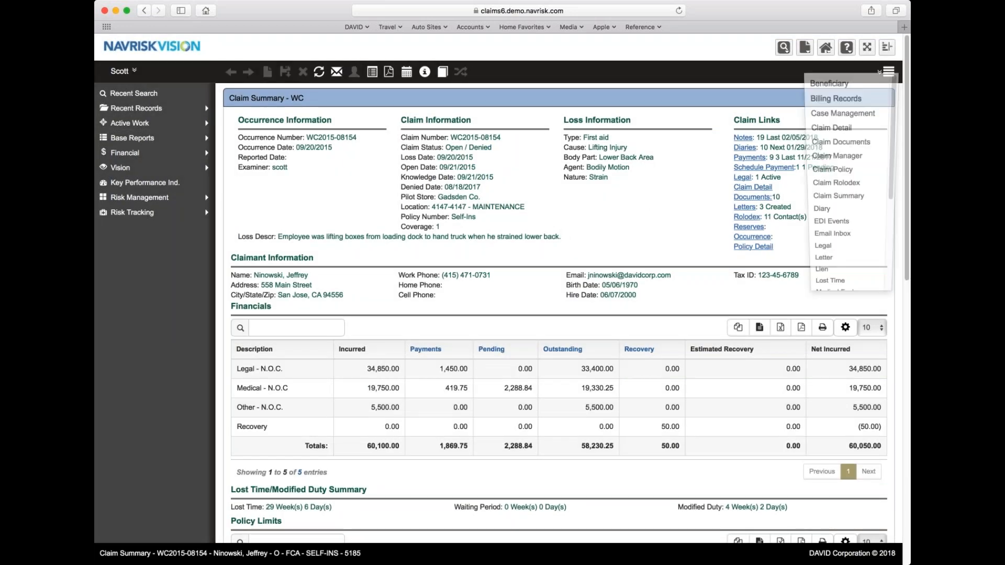
{"action": "scroll", "coordinate": [884, 189], "scroll_direction": "down", "scroll_amount": 2}
{"action": "scroll", "coordinate": [884, 189], "scroll_direction": "down", "scroll_amount": 2}
{"action": "scroll", "coordinate": [885, 189], "scroll_direction": "up", "scroll_amount": 2}
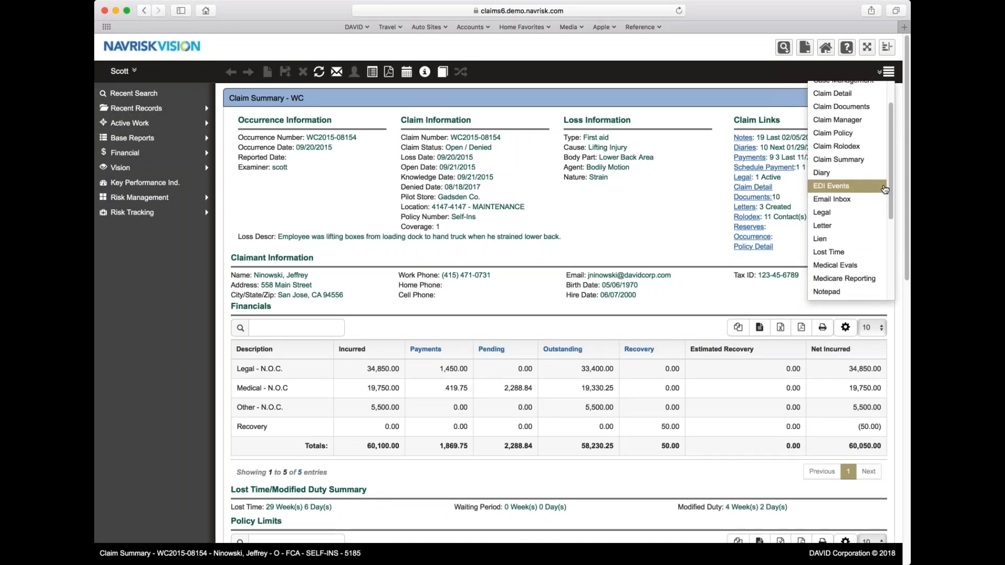
{"action": "scroll", "coordinate": [884, 189], "scroll_direction": "up", "scroll_amount": 2}
{"action": "left_click", "coordinate": [837, 199]}
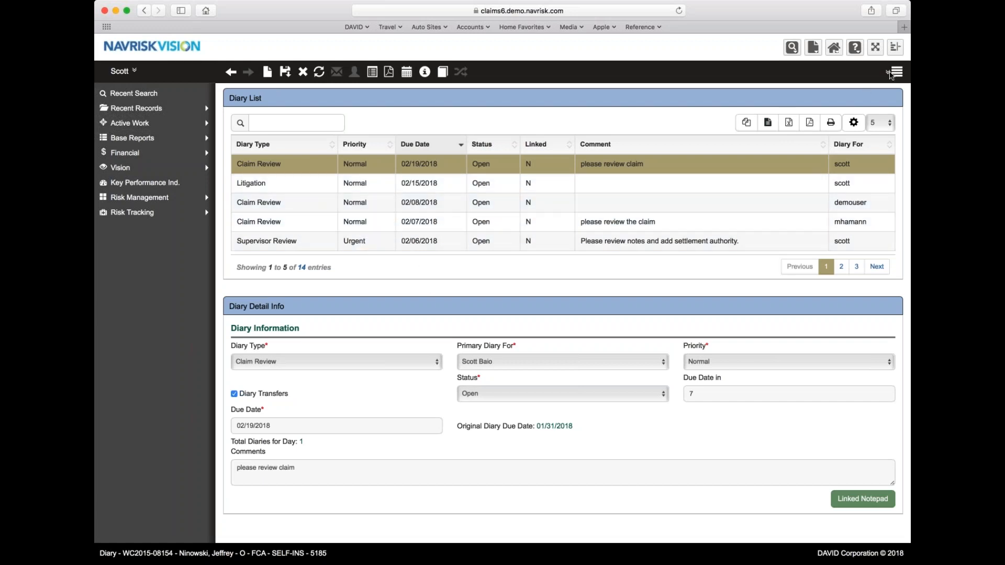
- Open the claim's Legal page and examine its Litigation Events section
{"action": "left_click", "coordinate": [895, 72]}
{"action": "scroll", "coordinate": [900, 107], "scroll_direction": "down", "scroll_amount": 3}
{"action": "scroll", "coordinate": [903, 133], "scroll_direction": "down", "scroll_amount": 1}
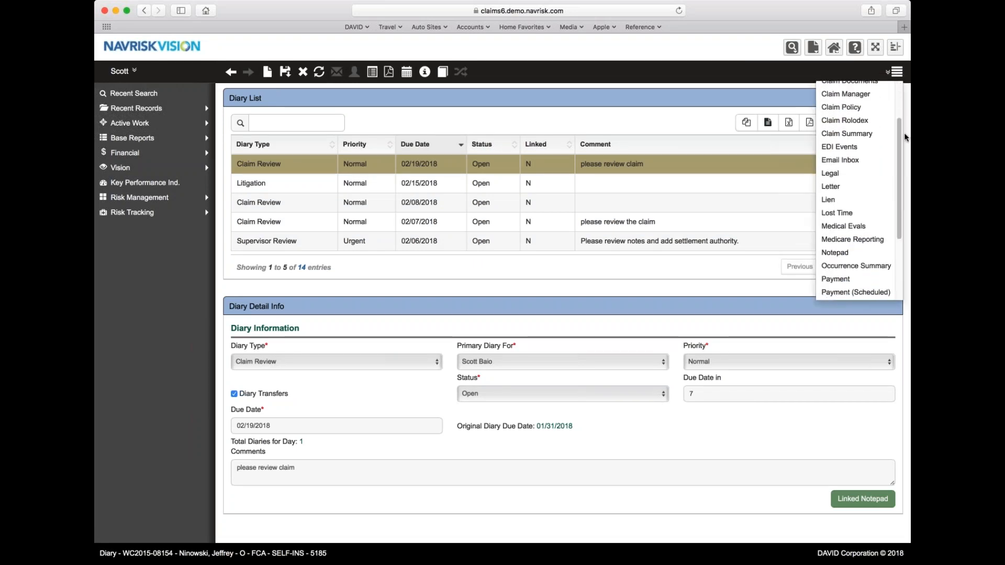
{"action": "left_click", "coordinate": [843, 178]}
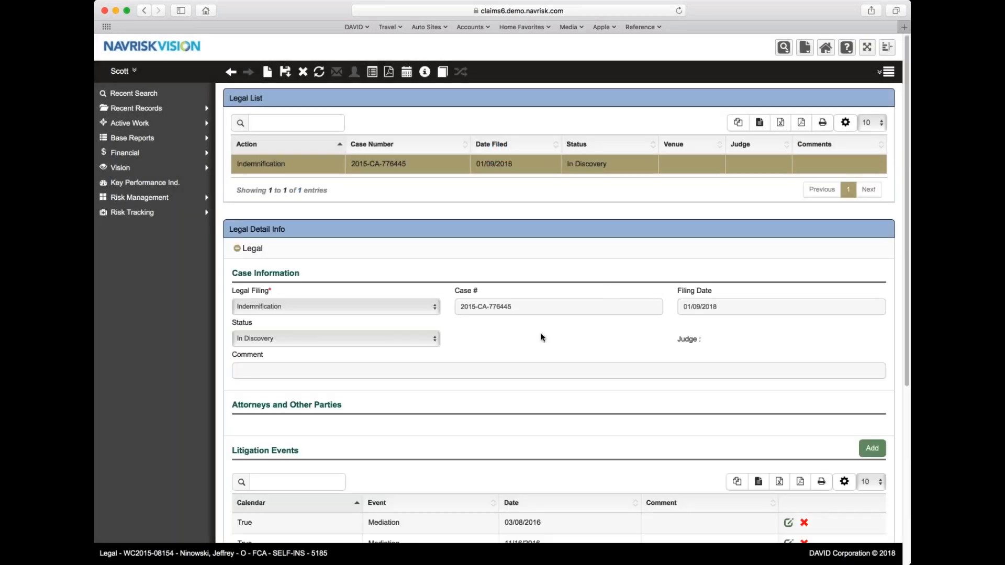
{"action": "scroll", "coordinate": [542, 338], "scroll_direction": "down", "scroll_amount": 6}
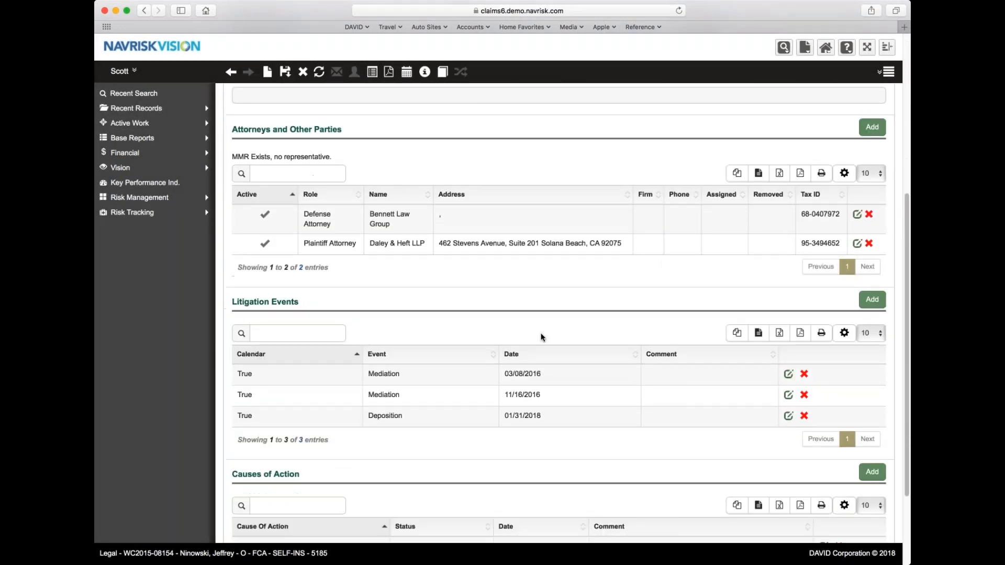
{"action": "scroll", "coordinate": [542, 338], "scroll_direction": "down", "scroll_amount": 3}
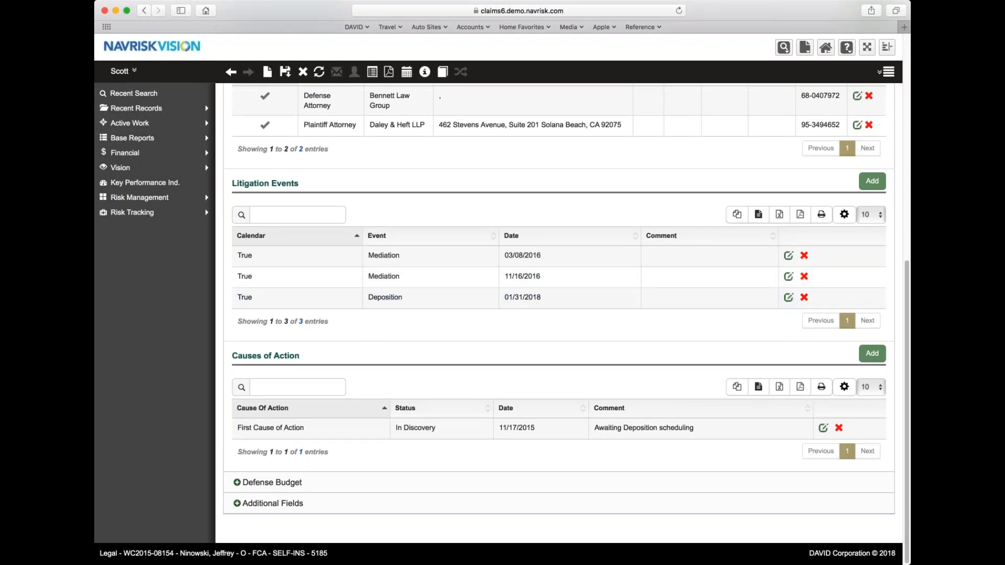
{"action": "mouse_move", "coordinate": [495, 169]}
{"action": "left_mouse_down"}
{"action": "mouse_move", "coordinate": [281, 165]}
{"action": "mouse_move", "coordinate": [225, 235]}
{"action": "mouse_move", "coordinate": [256, 322]}
{"action": "mouse_move", "coordinate": [540, 356]}
{"action": "mouse_move", "coordinate": [811, 320]}
{"action": "mouse_move", "coordinate": [834, 217]}
{"action": "mouse_move", "coordinate": [682, 172]}
{"action": "left_mouse_up"}
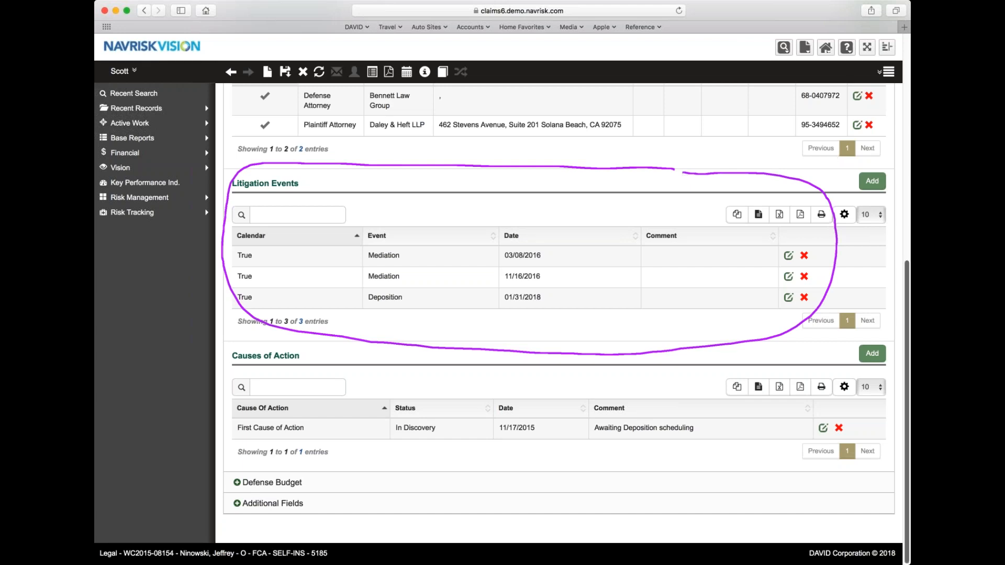
- Add a Deposition litigation event dated 02/16/2018 to the claim, flag it for the calendar and save it
{"action": "left_click", "coordinate": [872, 181]}
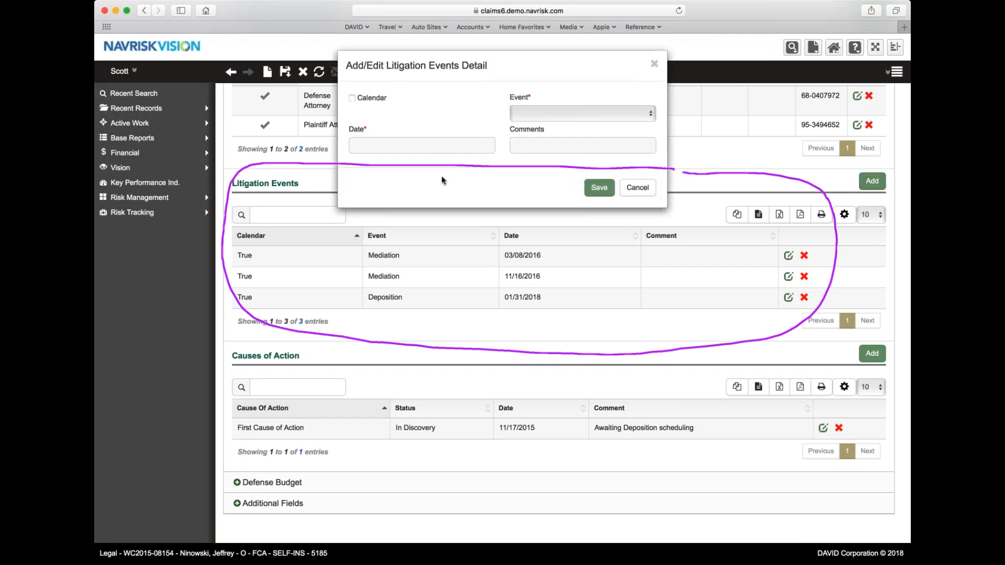
{"action": "left_click", "coordinate": [352, 98]}
{"action": "left_click", "coordinate": [553, 114]}
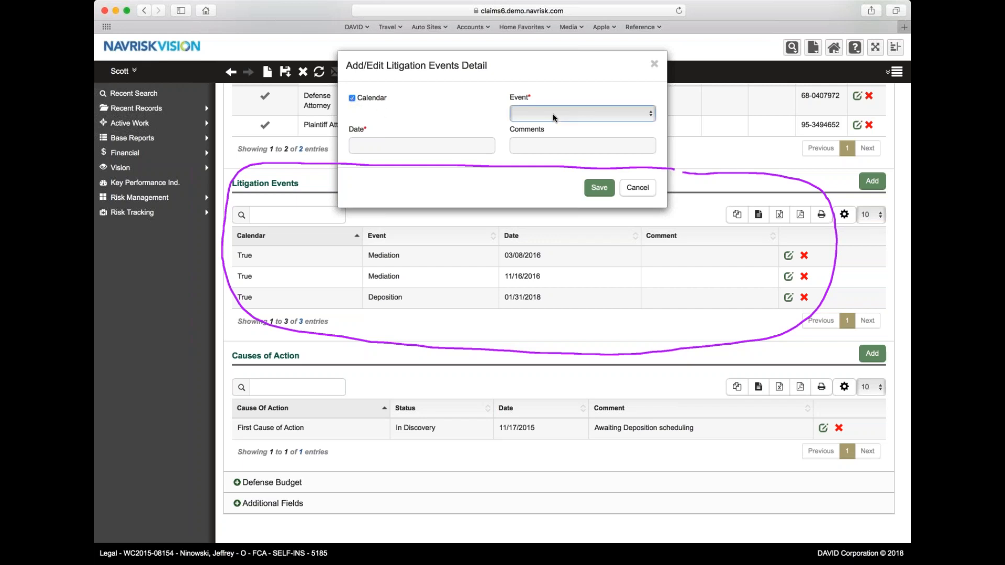
{"action": "left_click", "coordinate": [541, 147]}
{"action": "left_click", "coordinate": [457, 149]}
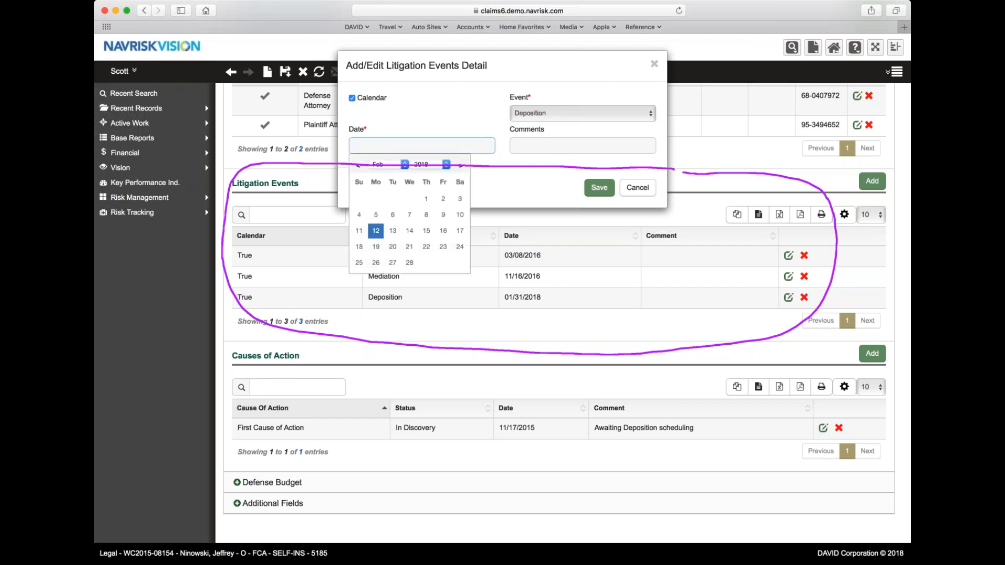
{"action": "left_click", "coordinate": [443, 231]}
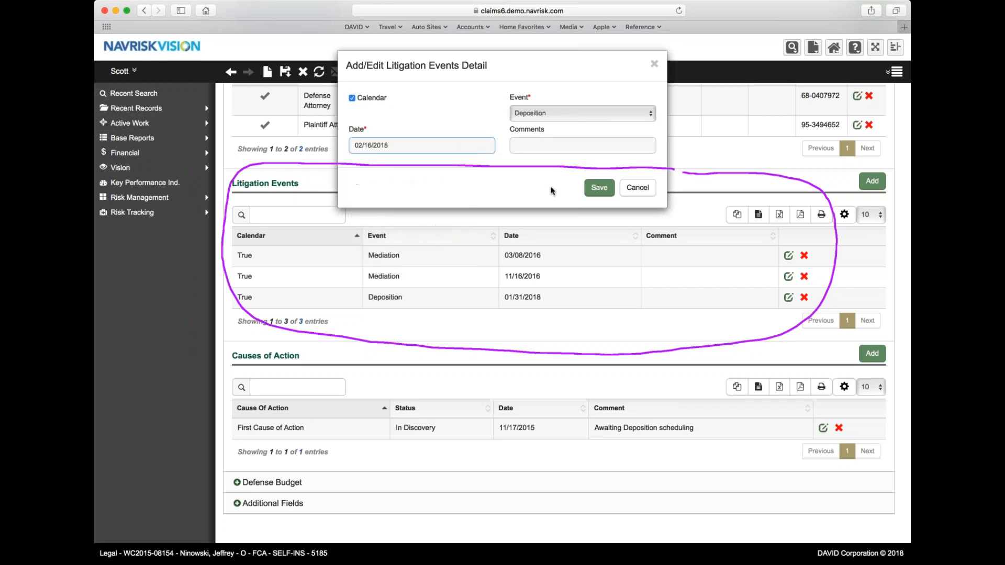
{"action": "left_click", "coordinate": [598, 187]}
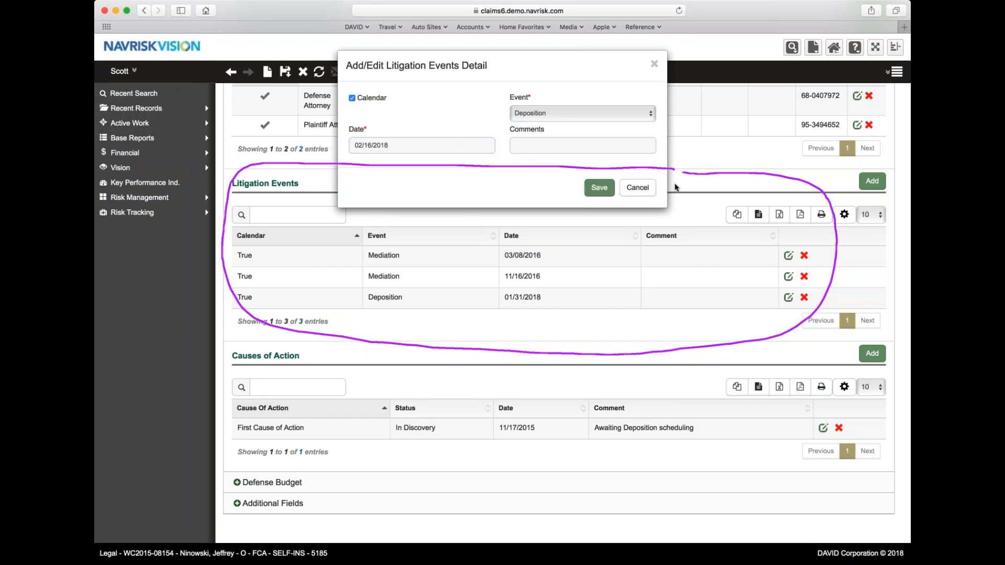
{"action": "left_click", "coordinate": [599, 187]}
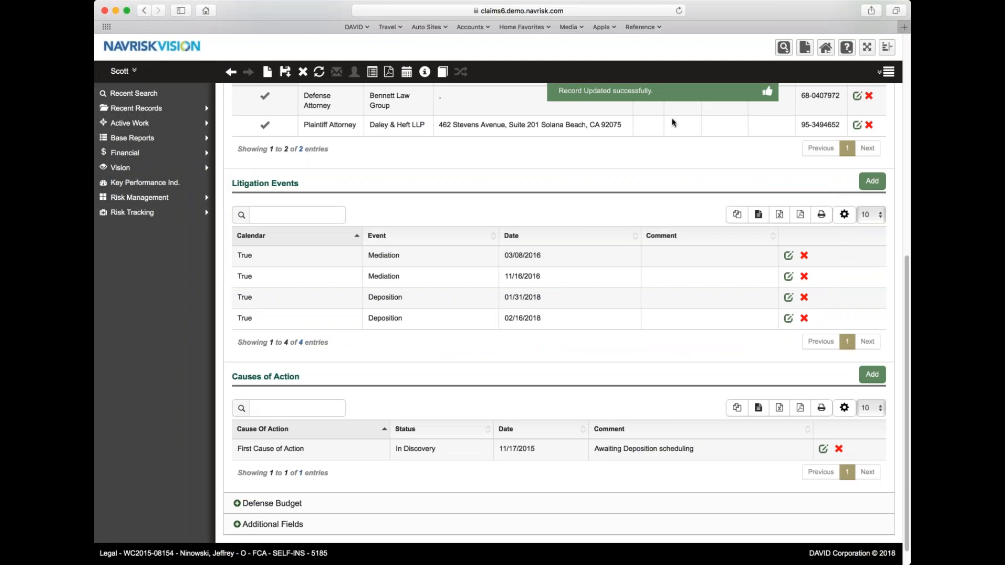
- Open the My Tasks home page, check the Litigated calendar entry on February 16, 2018, and compare it with the Diary view
{"action": "left_click", "coordinate": [825, 48]}
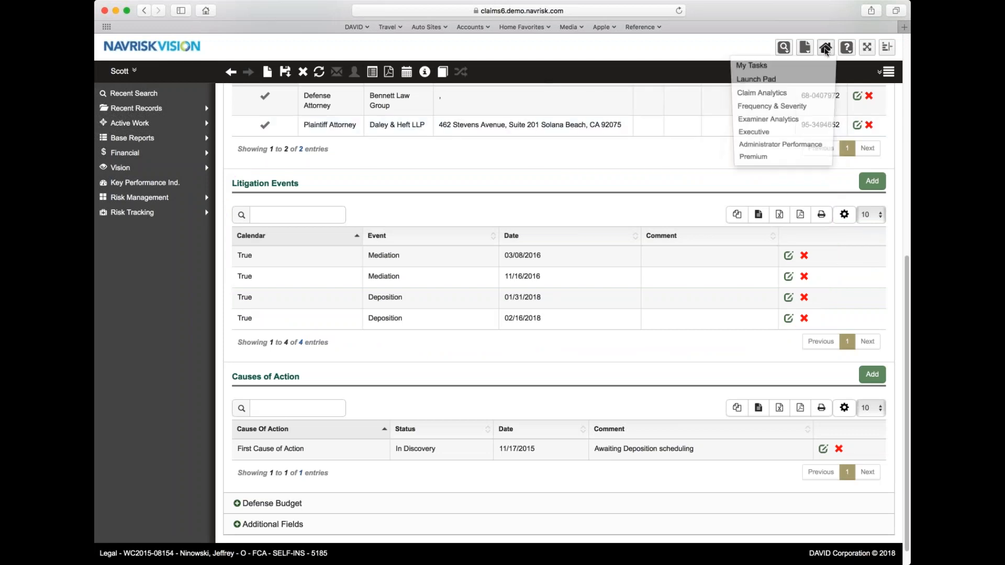
{"action": "left_click", "coordinate": [769, 66]}
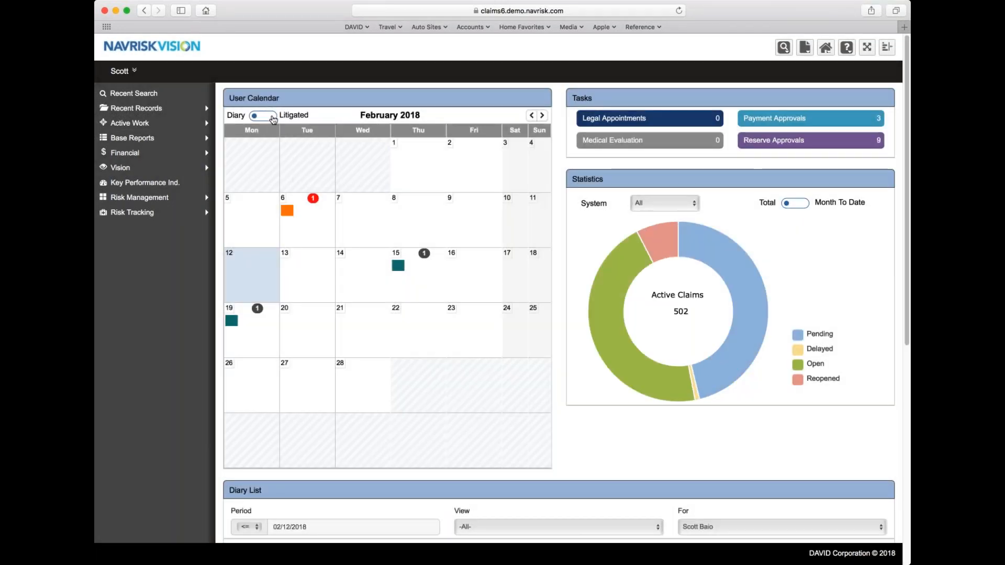
{"action": "left_click", "coordinate": [263, 116]}
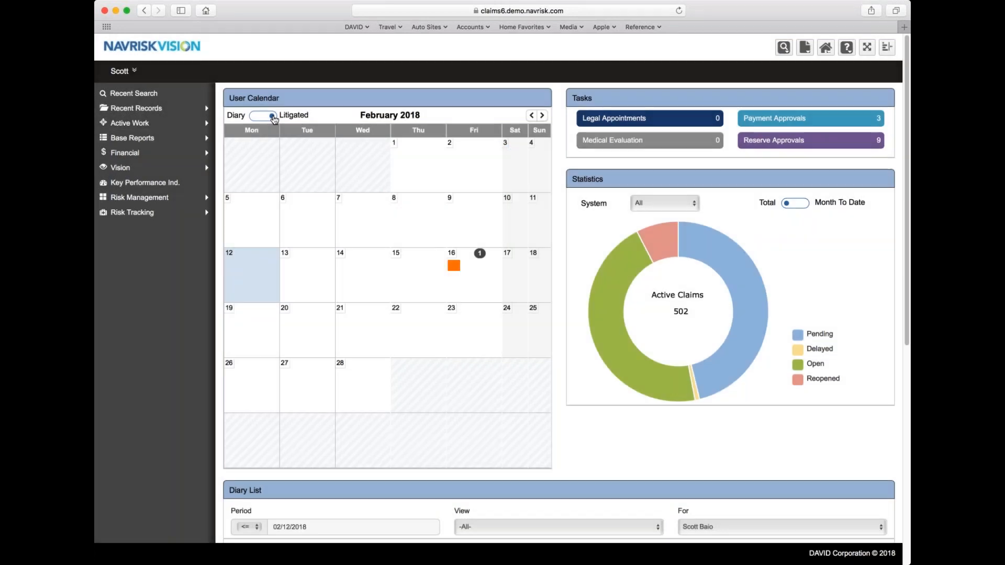
{"action": "mouse_move", "coordinate": [454, 266]}
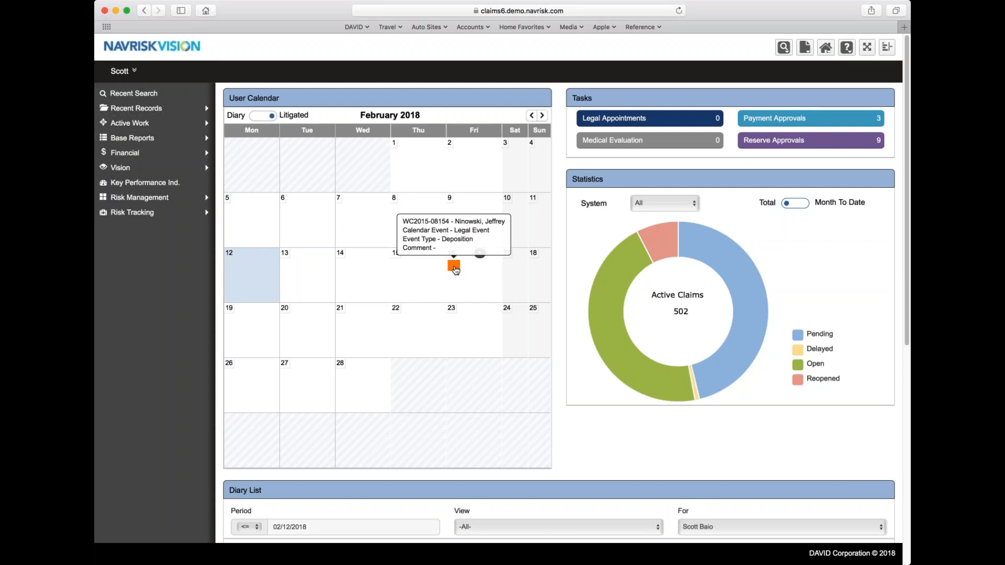
{"action": "left_click", "coordinate": [255, 118]}
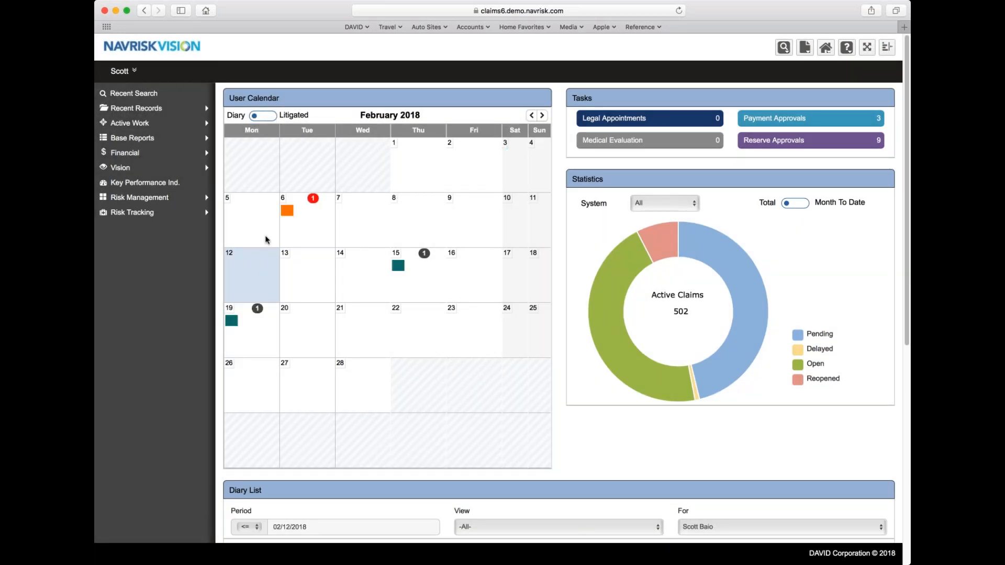
{"action": "left_click", "coordinate": [272, 117]}
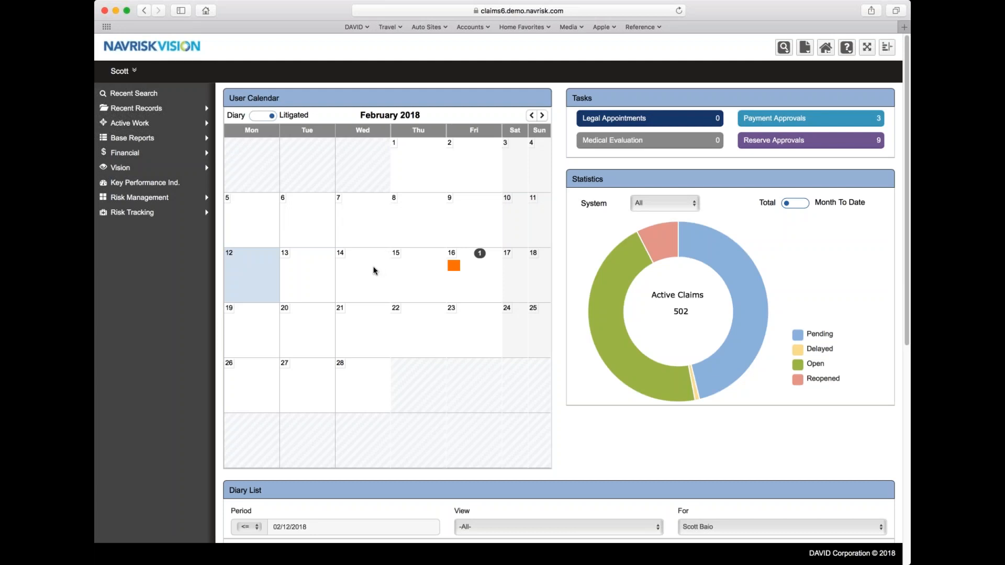
- Open the claim's Legal page from the February 16 litigated calendar entry and look over its case information
{"action": "scroll", "coordinate": [373, 271], "scroll_direction": "down", "scroll_amount": 2}
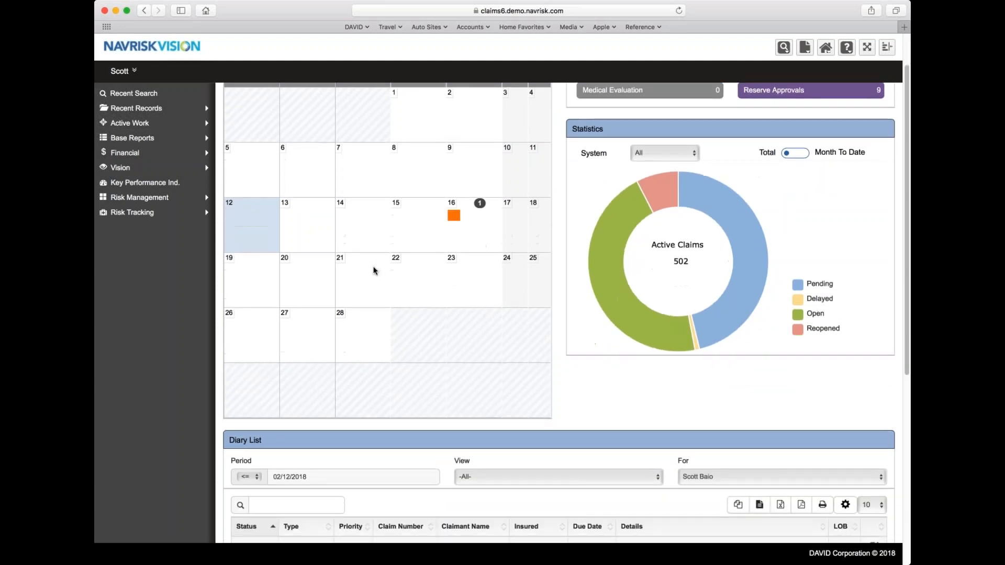
{"action": "left_click", "coordinate": [454, 216]}
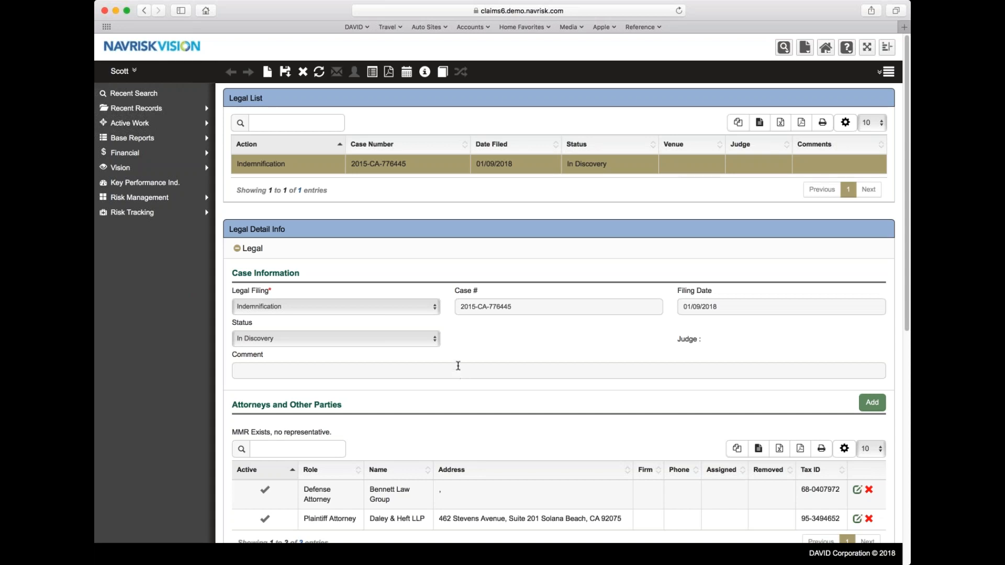
{"action": "scroll", "coordinate": [463, 374], "scroll_direction": "down", "scroll_amount": 3}
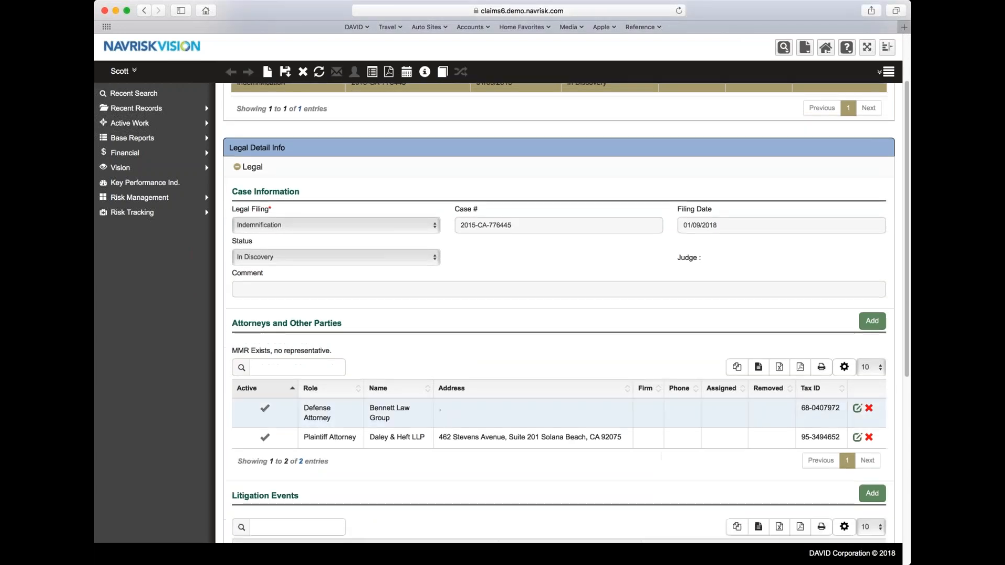
{"action": "scroll", "coordinate": [559, 314], "scroll_direction": "up", "scroll_amount": 3}
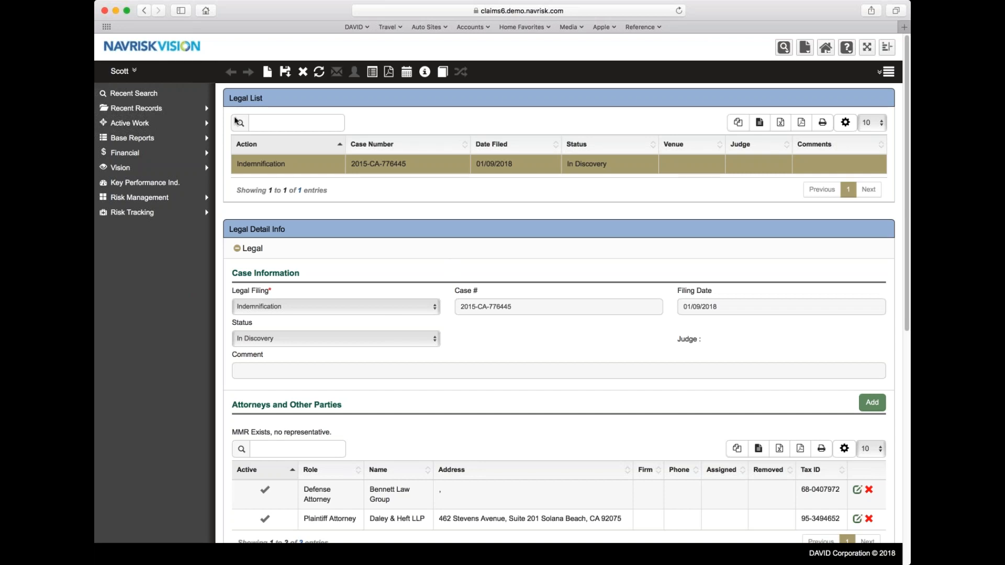
- Open the Claim Detail page, expand its Claim section and examine the fields, including Pre-existing Disability
{"action": "left_click", "coordinate": [886, 72]}
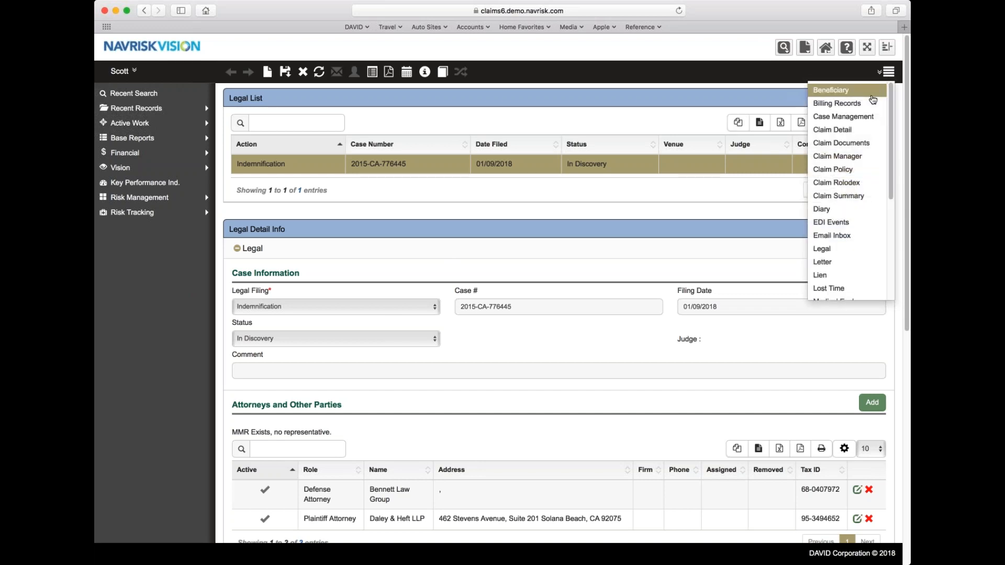
{"action": "left_click", "coordinate": [873, 130]}
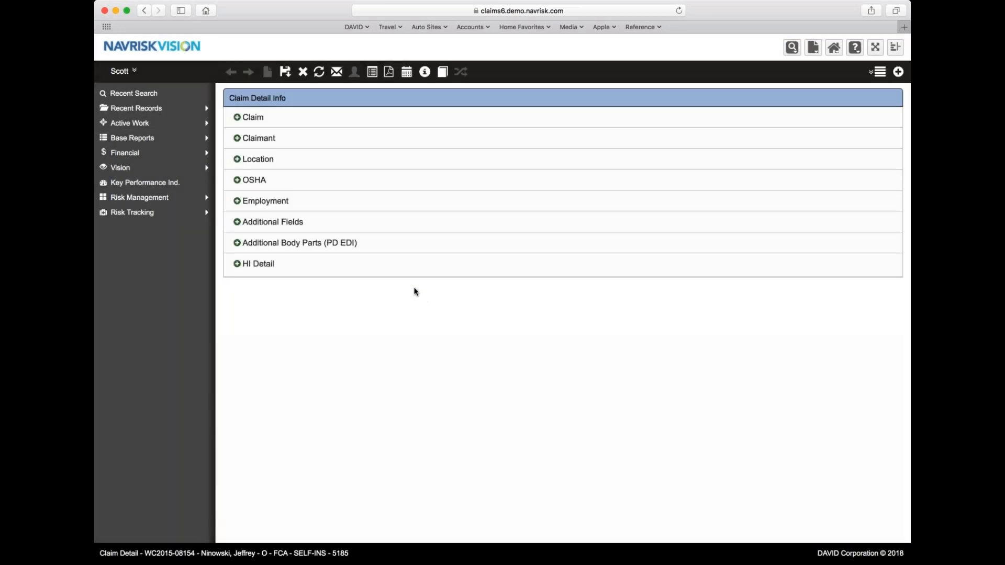
{"action": "left_click", "coordinate": [237, 119]}
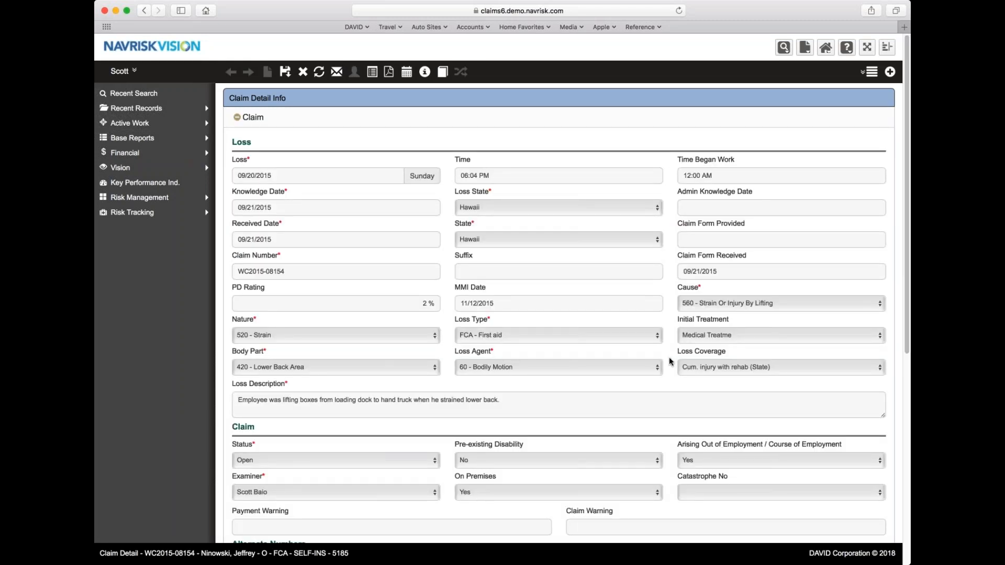
{"action": "scroll", "coordinate": [668, 350], "scroll_direction": "down", "scroll_amount": 2}
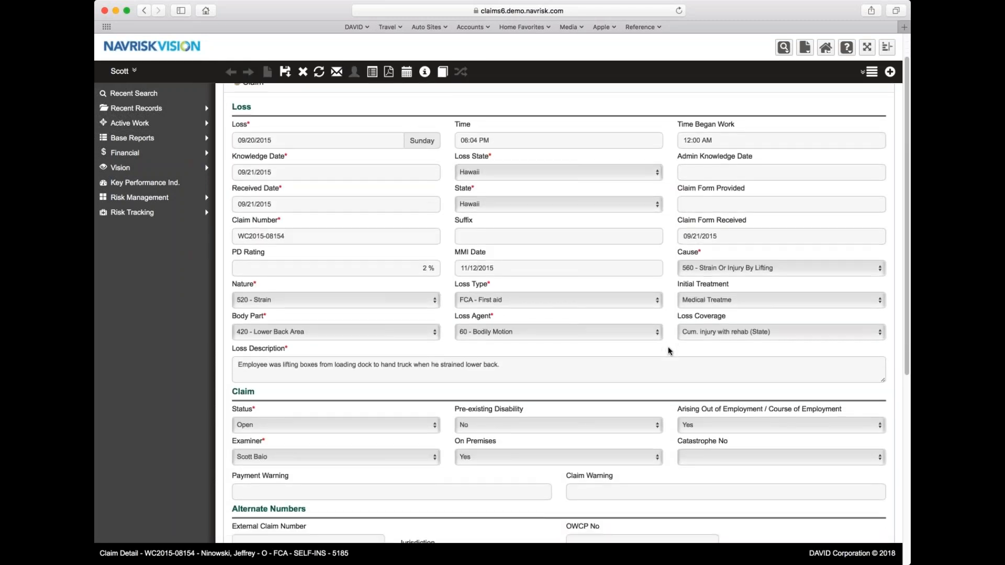
{"action": "scroll", "coordinate": [667, 350], "scroll_direction": "down", "scroll_amount": 1}
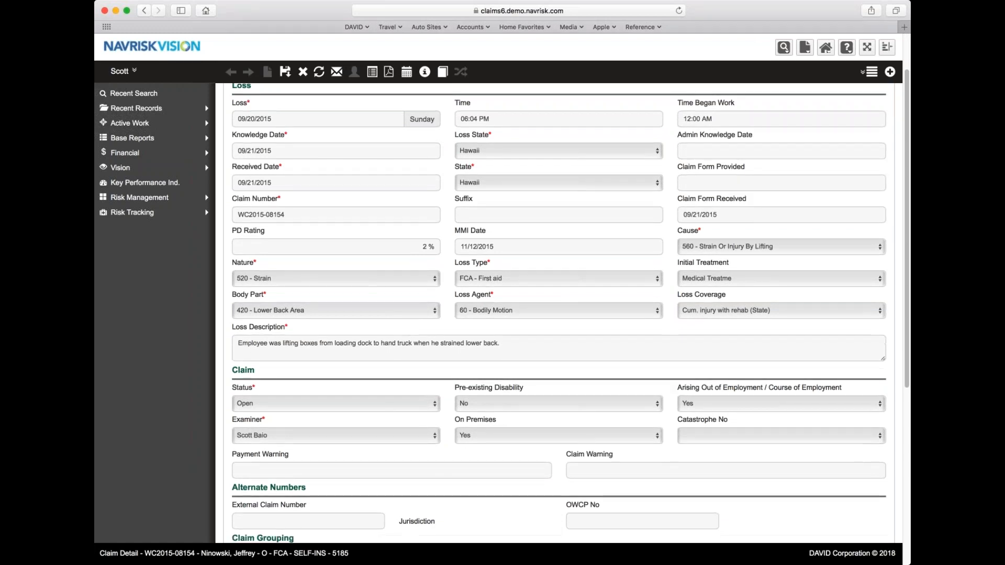
{"action": "scroll", "coordinate": [562, 314], "scroll_direction": "down", "scroll_amount": 3}
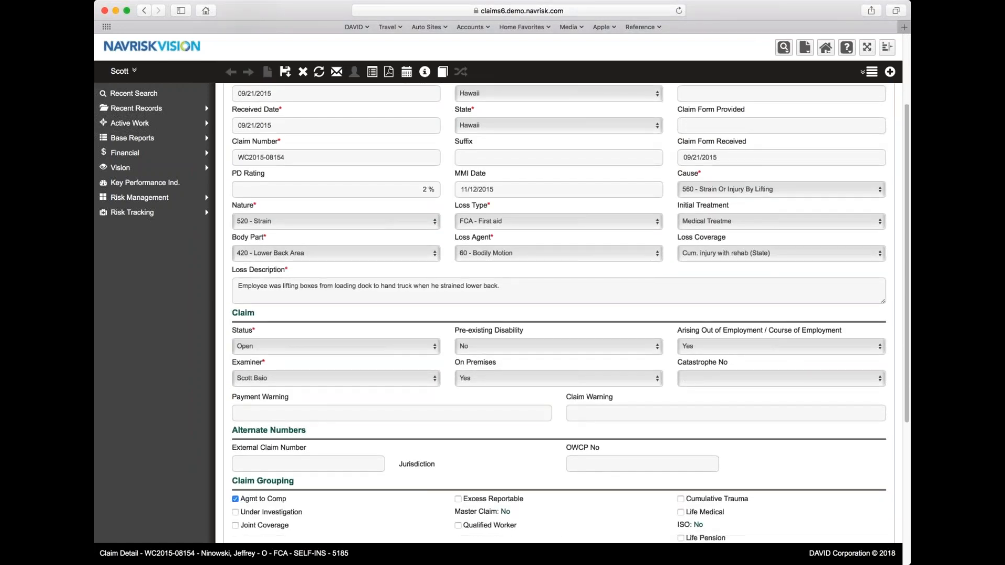
{"action": "scroll", "coordinate": [562, 314], "scroll_direction": "down", "scroll_amount": 1}
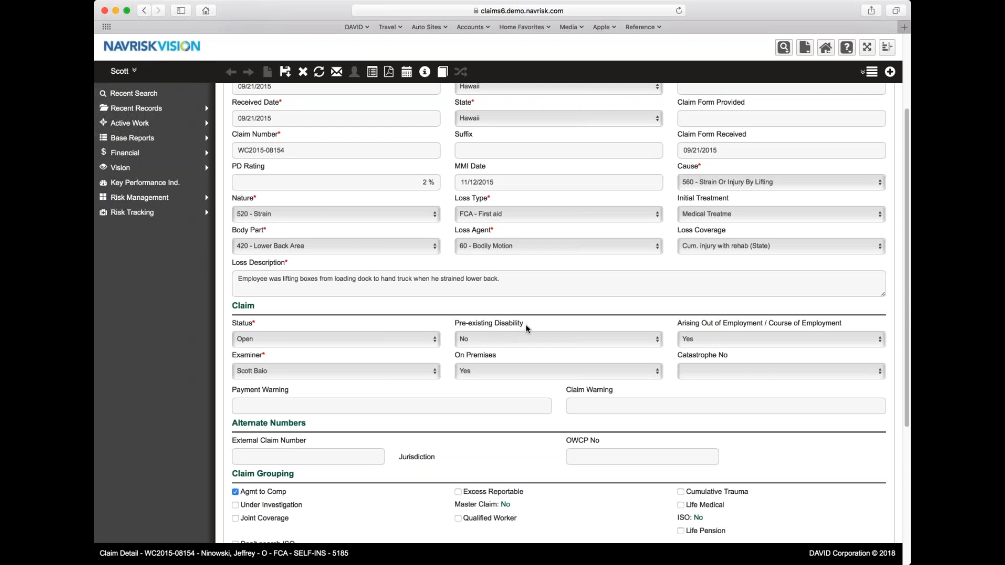
{"action": "left_click", "coordinate": [658, 341]}
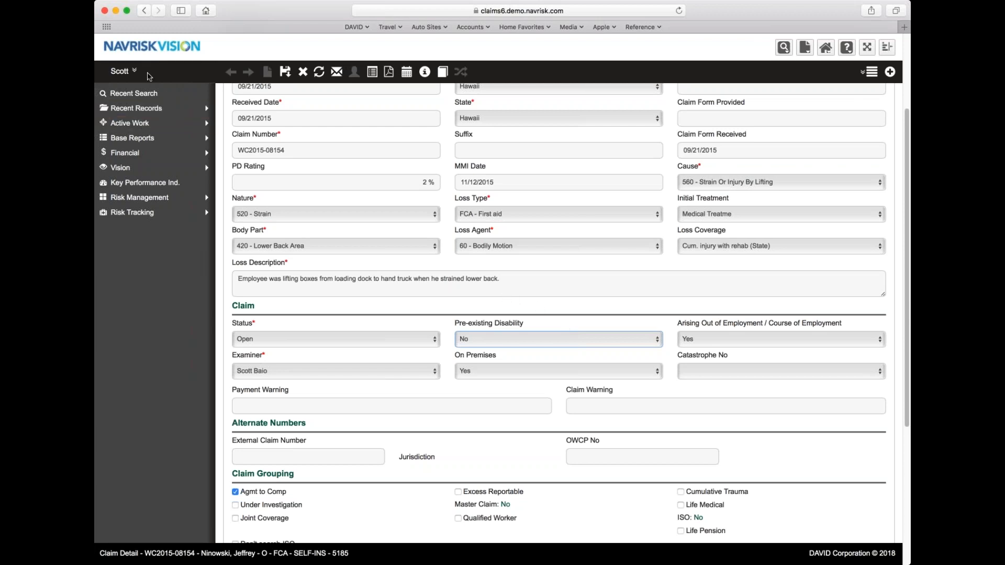
- Open the Field Resource maintenance page
{"action": "left_click", "coordinate": [123, 72]}
{"action": "mouse_move", "coordinate": [145, 117]}
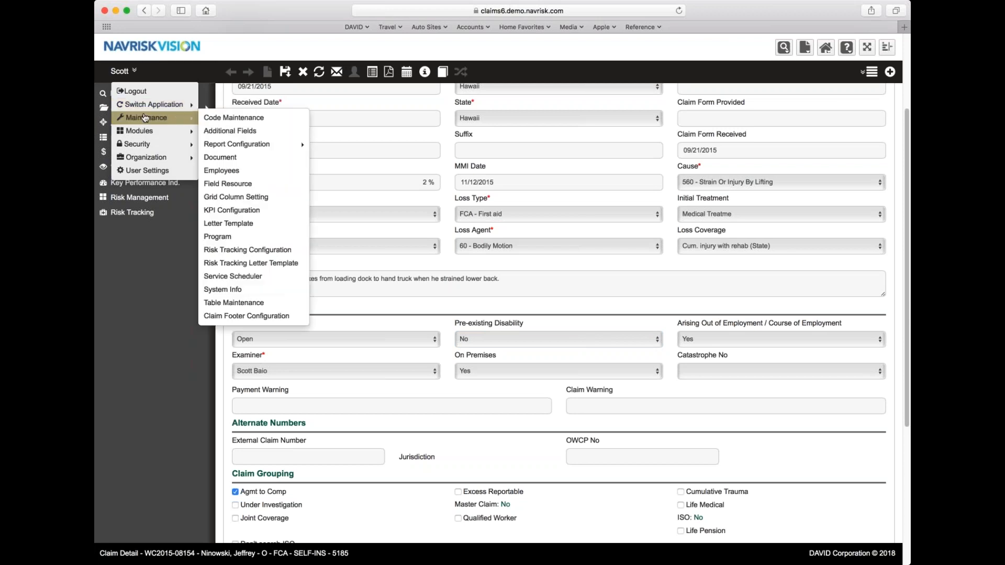
{"action": "left_click", "coordinate": [243, 185]}
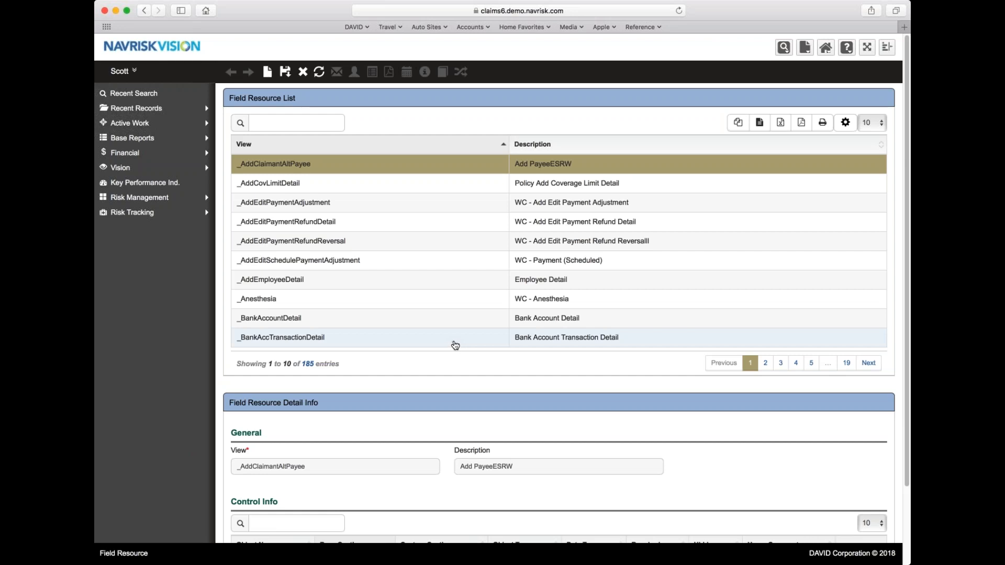
- Filter the Field Resource List for "wc claim" and select the ClaimDetail view
{"action": "left_click", "coordinate": [287, 123]}
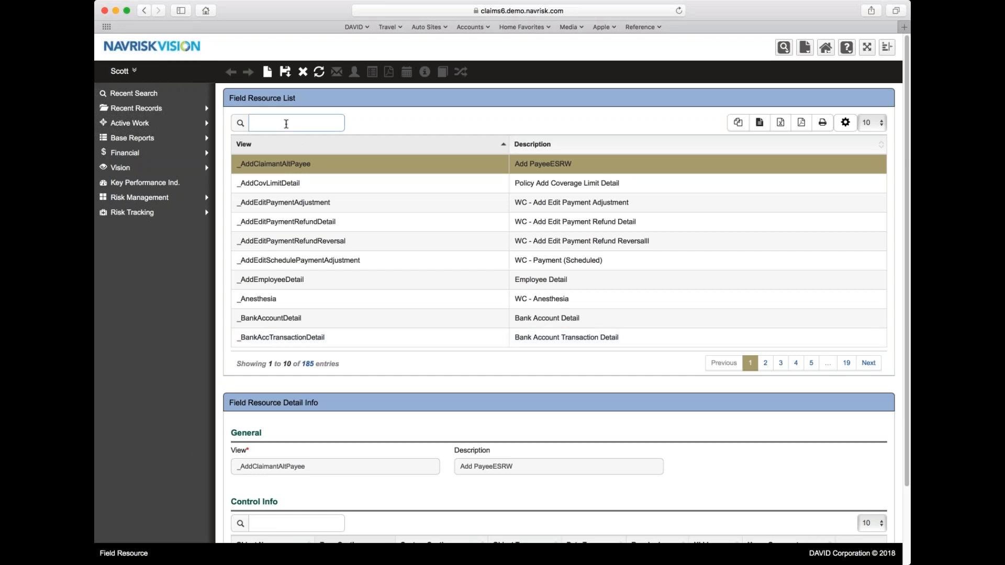
{"action": "type", "text": "w"}
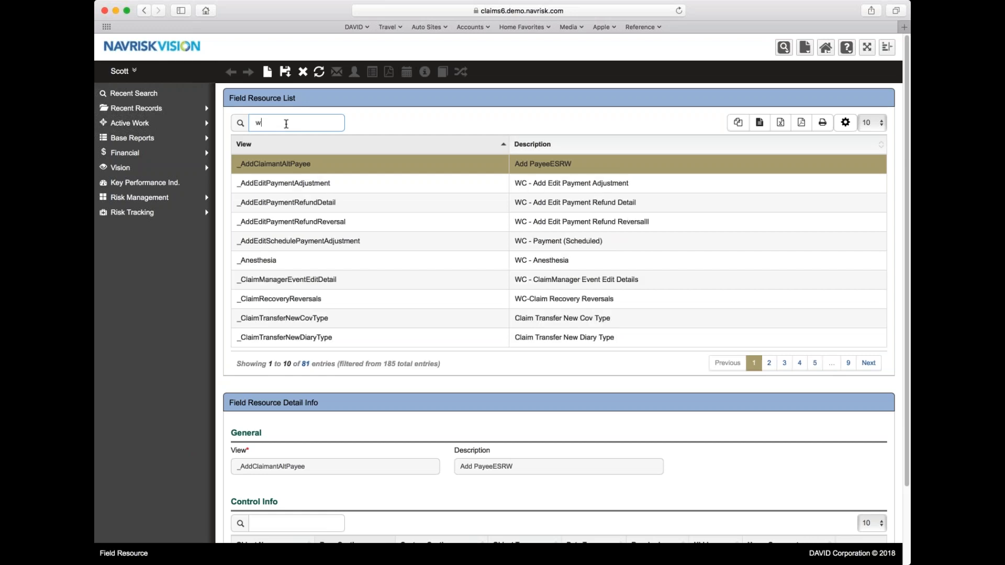
{"action": "type", "text": "c claim"}
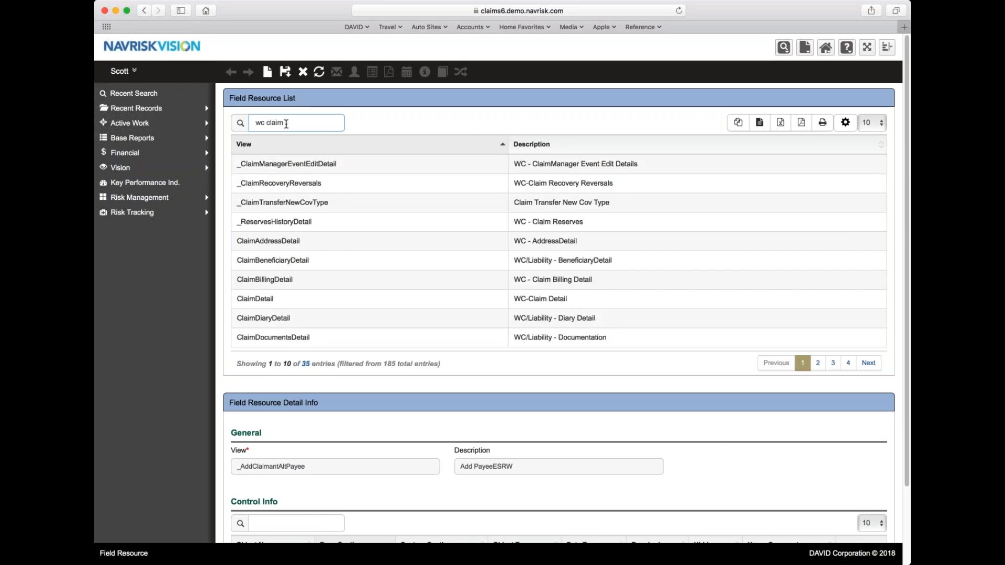
{"action": "left_click", "coordinate": [497, 305]}
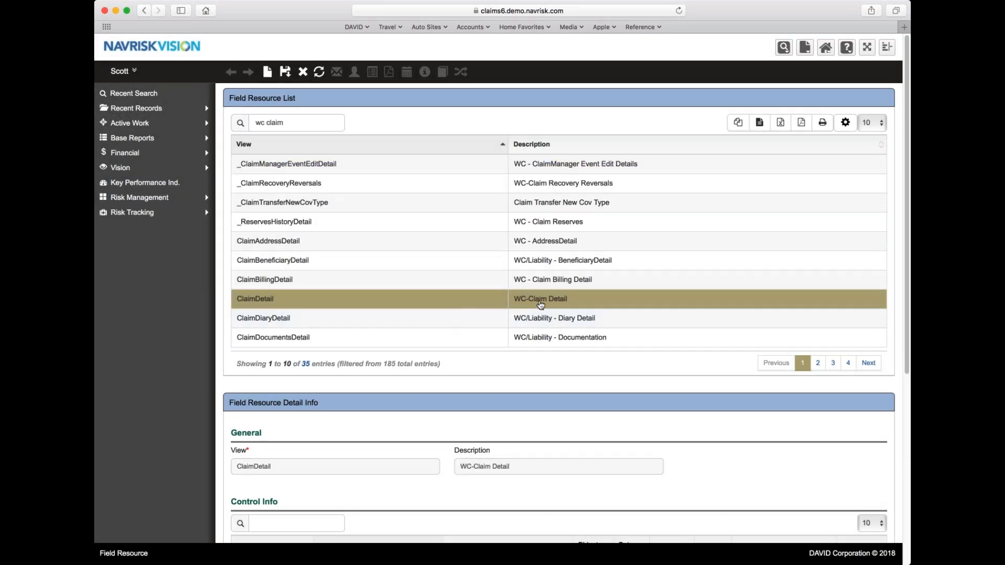
- Filter the ClaimDetail view's Control Info list for "dis"
{"action": "scroll", "coordinate": [487, 314], "scroll_direction": "down", "scroll_amount": 10}
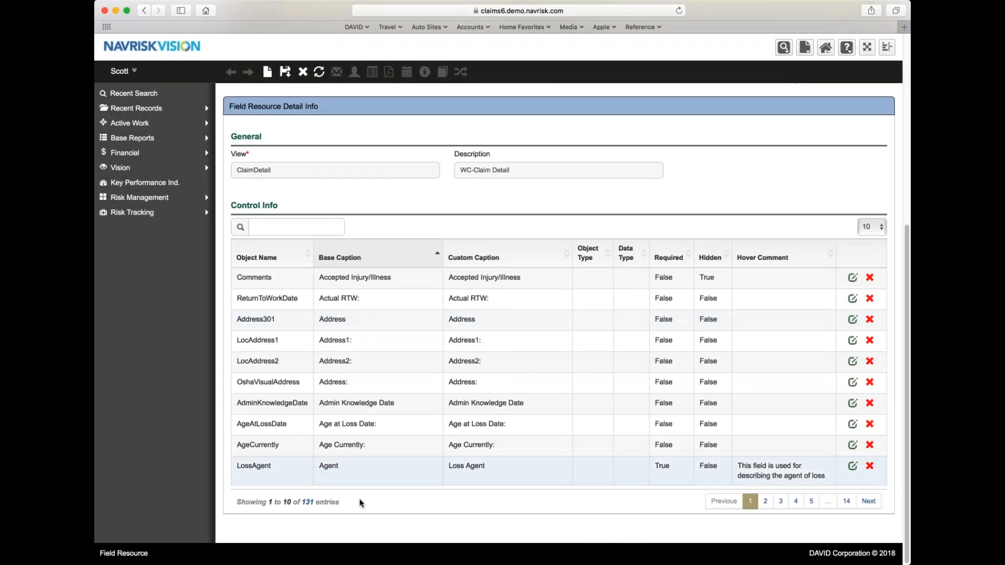
{"action": "left_click_drag", "start_coordinate": [302, 503], "coordinate": [338, 503]}
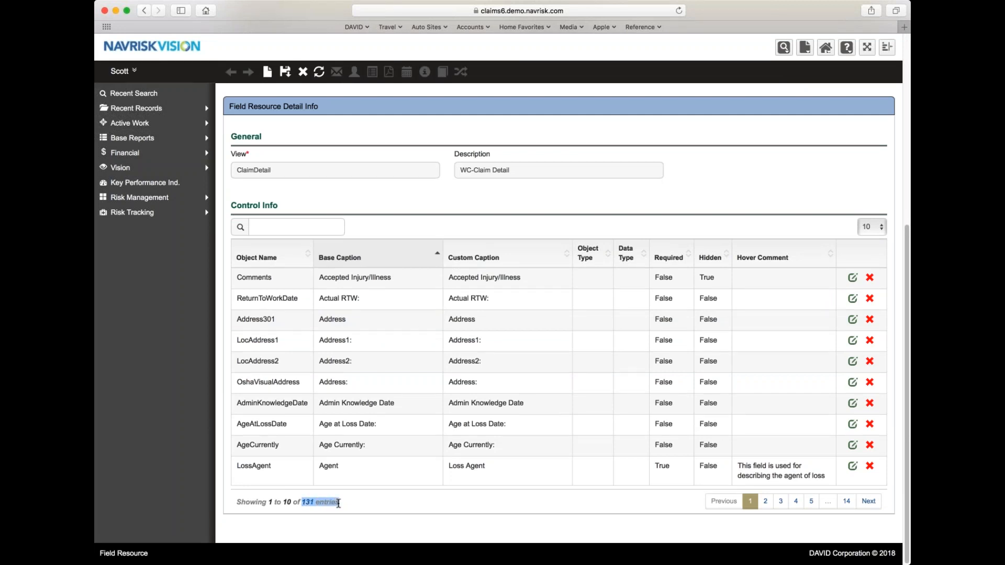
{"action": "left_click", "coordinate": [356, 503]}
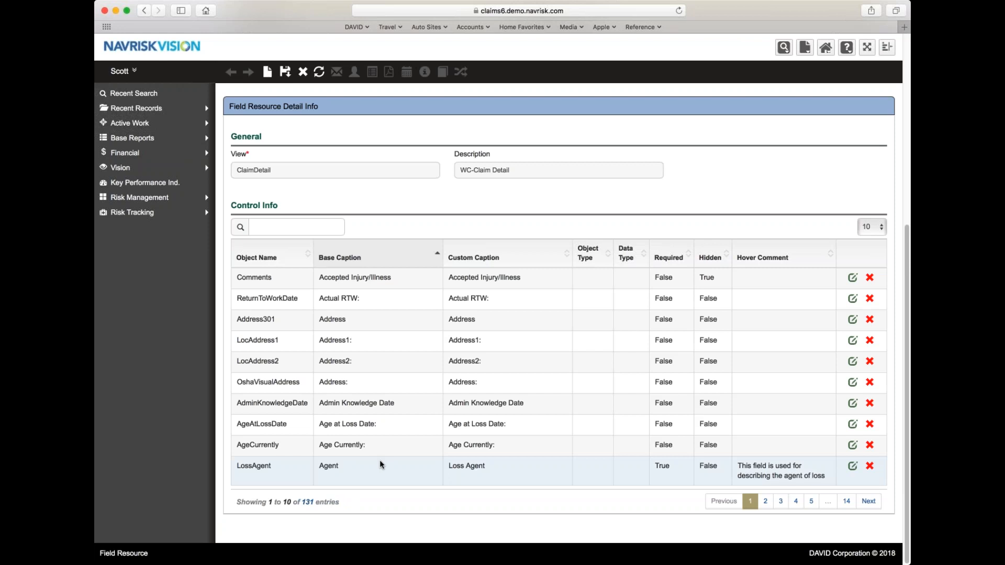
{"action": "left_click", "coordinate": [282, 227]}
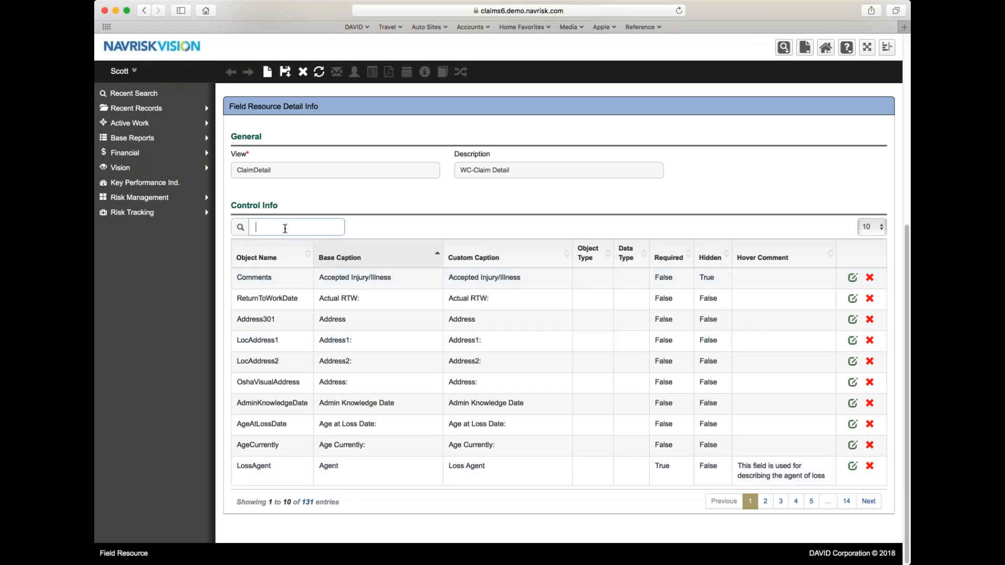
{"action": "type", "text": "di"}
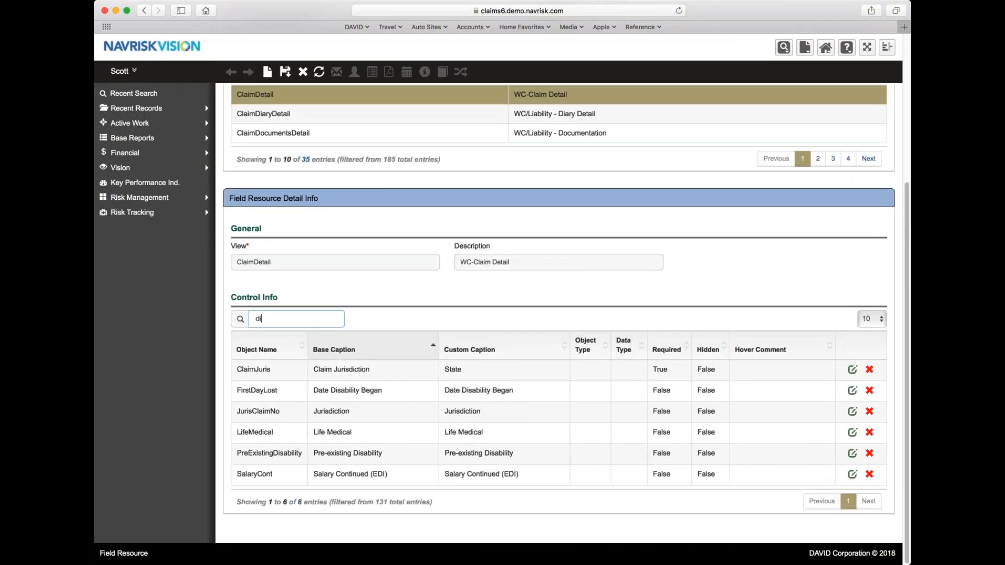
{"action": "type", "text": "s"}
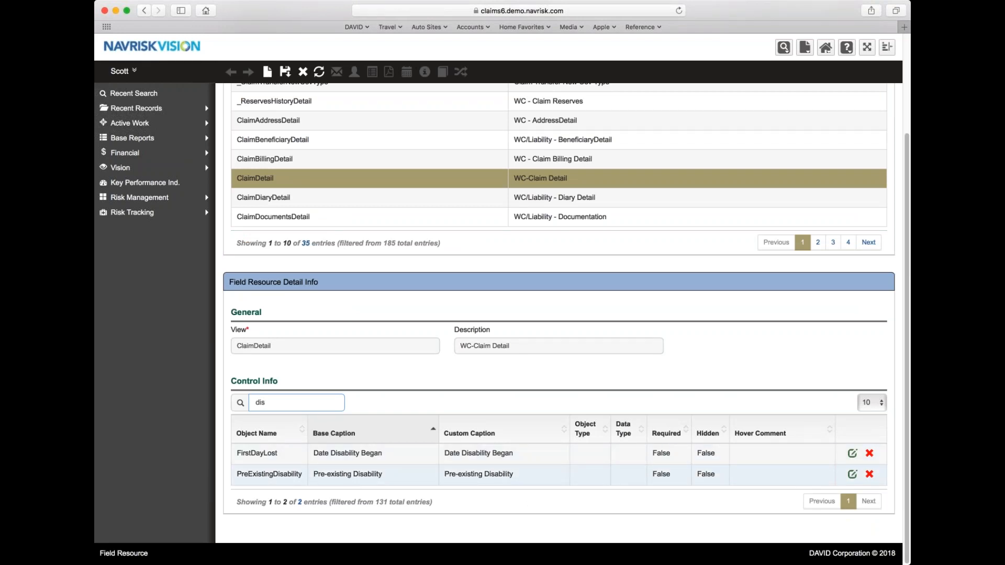
- Try the Hide, Readonly and Required options in the Pre-existing Disability field's info and discard the changes
{"action": "left_click", "coordinate": [852, 474]}
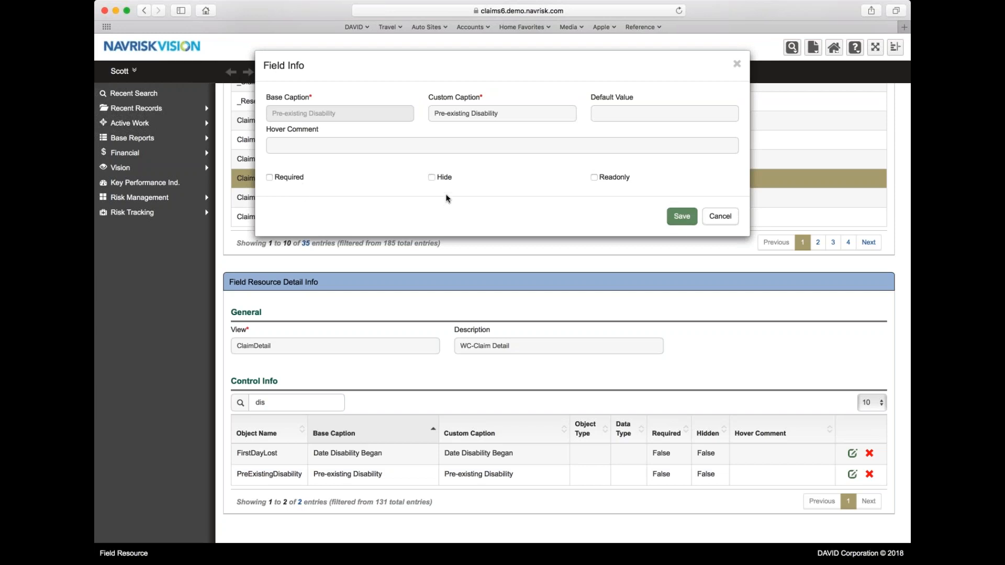
{"action": "left_click", "coordinate": [443, 178]}
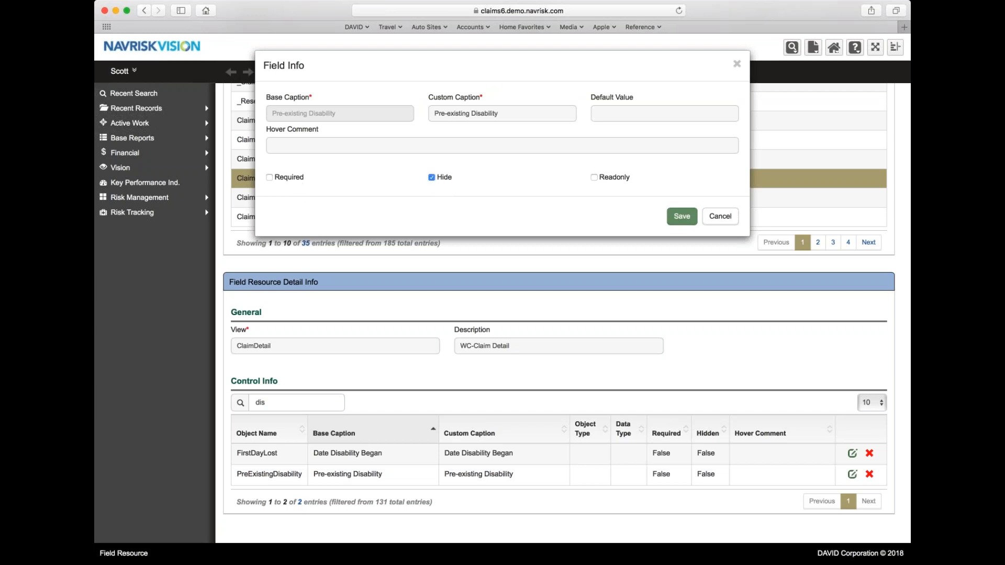
{"action": "left_click", "coordinate": [439, 179]}
{"action": "left_click", "coordinate": [594, 177]}
{"action": "left_click", "coordinate": [594, 178]}
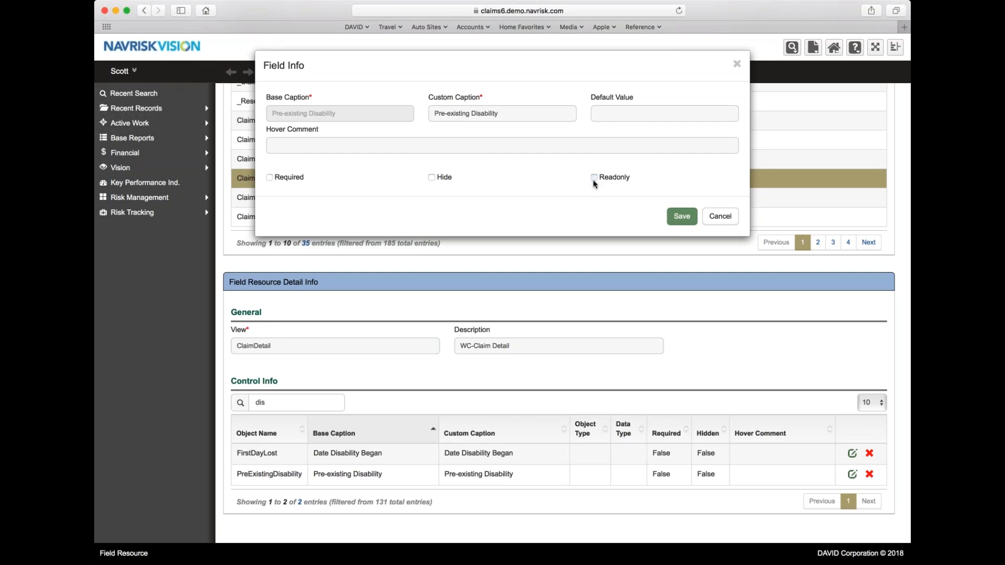
{"action": "left_click", "coordinate": [269, 177]}
{"action": "left_click", "coordinate": [281, 179]}
{"action": "left_click", "coordinate": [719, 222]}
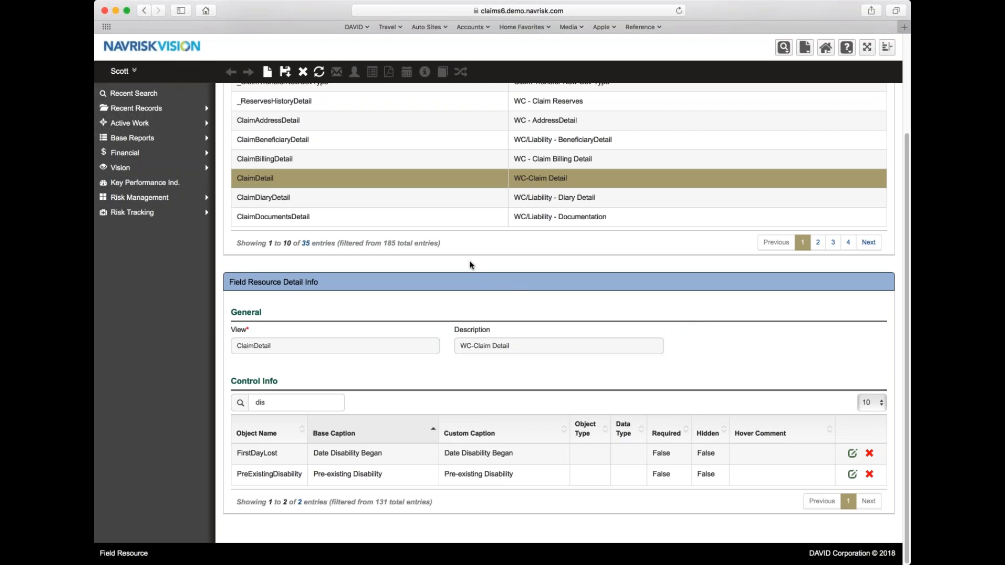
- Give the Pre-existing Disability field the hover comment "This field should be completed if pre-existing is applicable" and save it
{"action": "scroll", "coordinate": [469, 263], "scroll_direction": "up", "scroll_amount": 2}
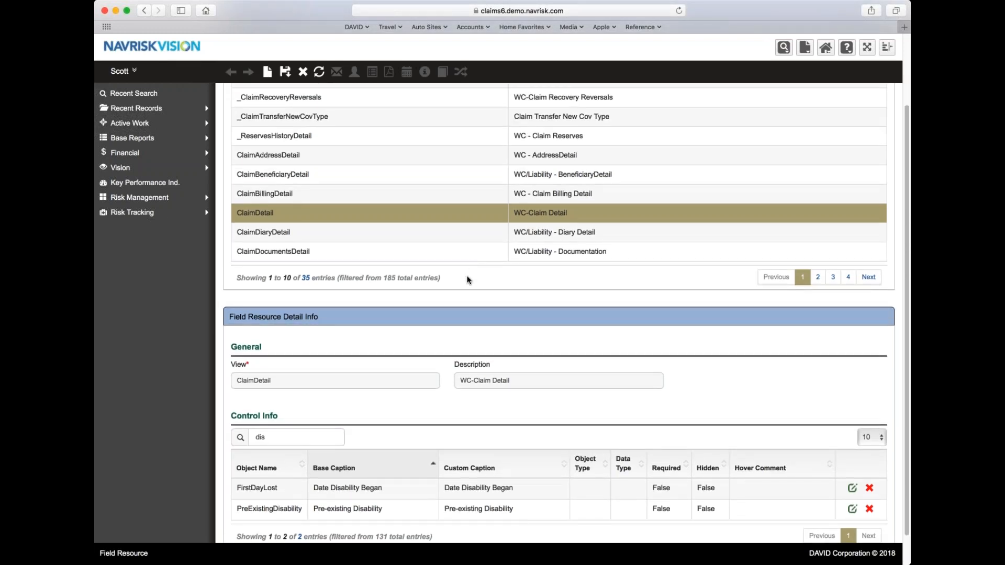
{"action": "scroll", "coordinate": [467, 280], "scroll_direction": "up", "scroll_amount": 3}
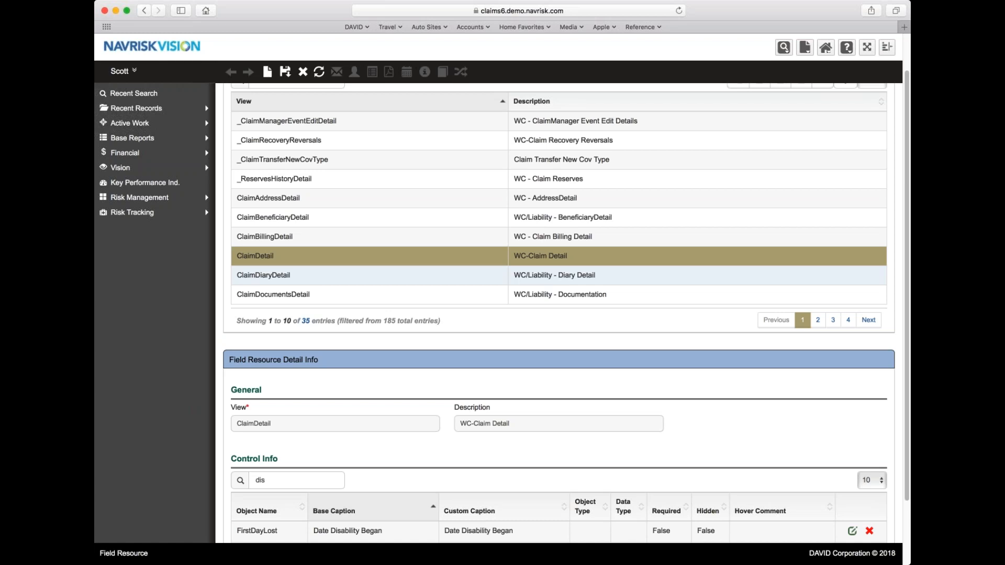
{"action": "scroll", "coordinate": [689, 458], "scroll_direction": "down", "scroll_amount": 3}
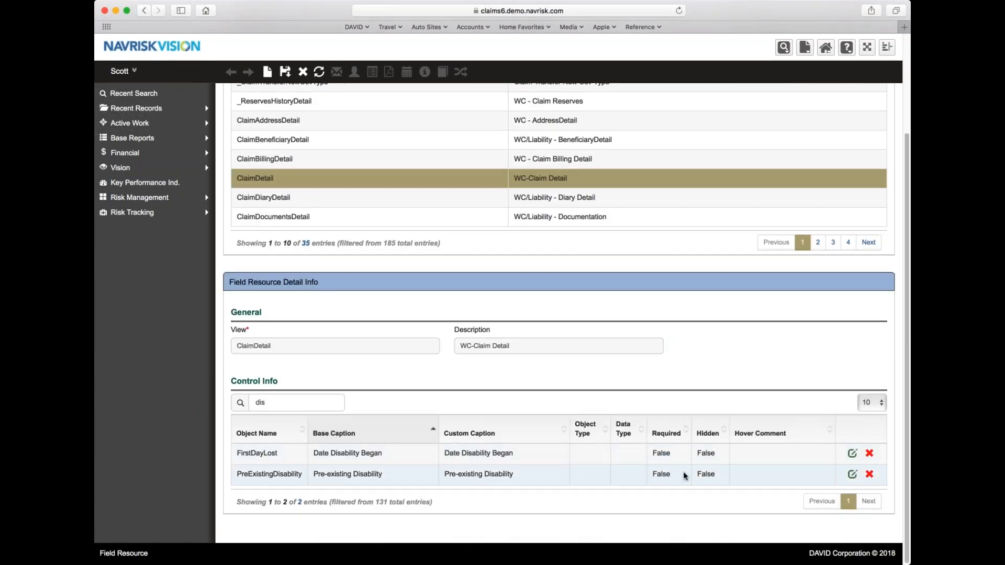
{"action": "left_click", "coordinate": [852, 473]}
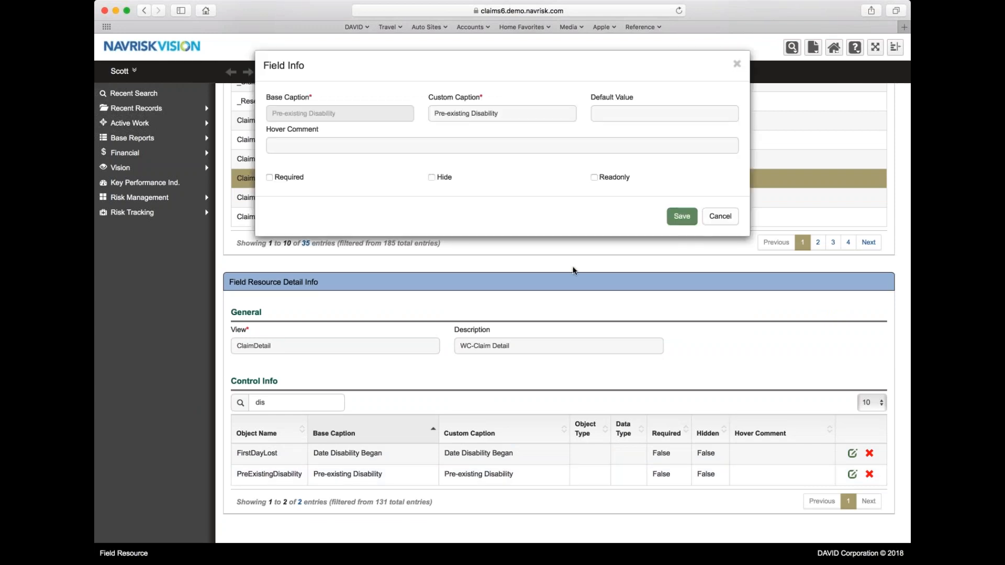
{"action": "left_click", "coordinate": [291, 151]}
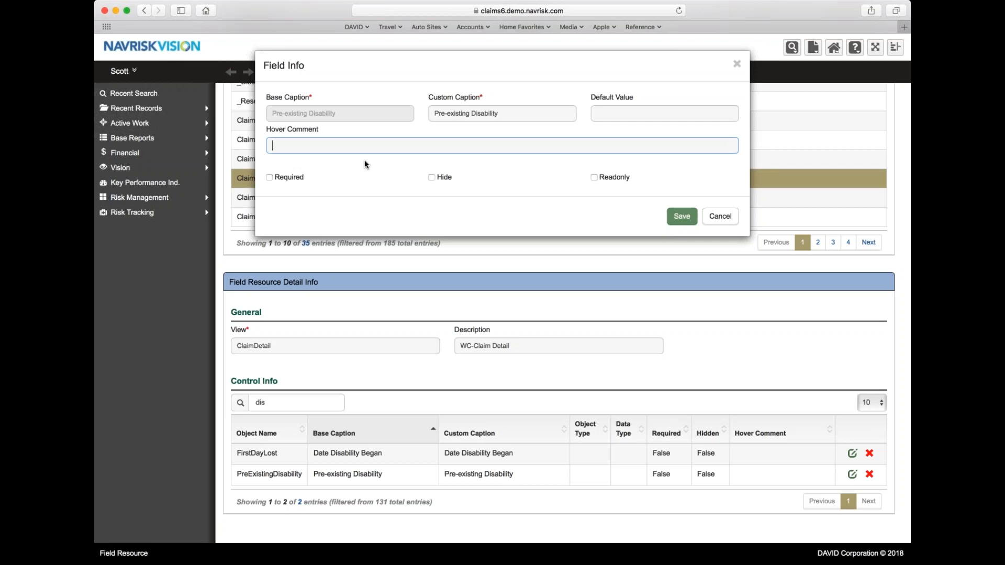
{"action": "type", "text": "This fied s"}
{"action": "type", "text": "hould be completed if pre-exi"}
{"action": "type", "text": "sting is"}
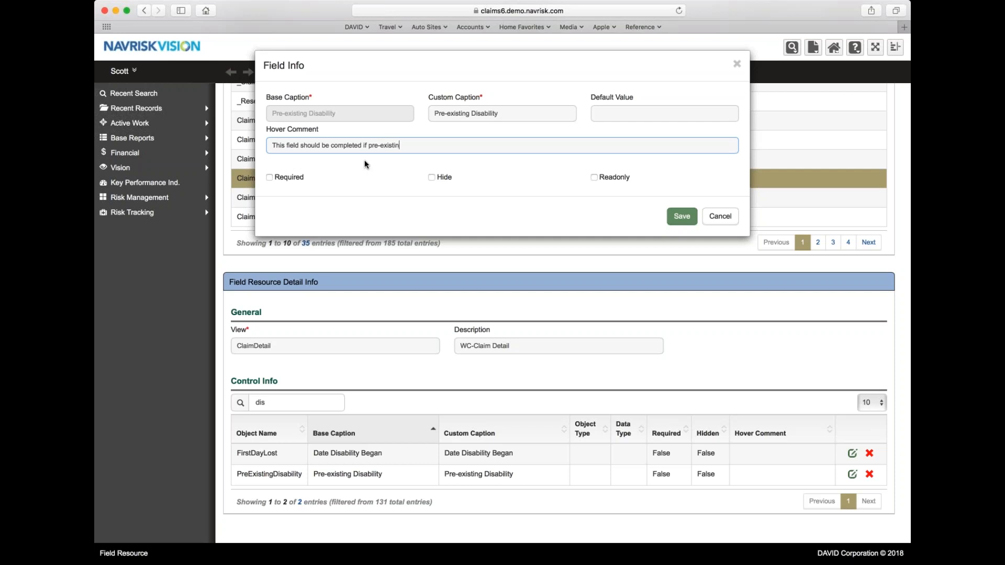
{"action": "type", "text": " applicable"}
{"action": "left_click", "coordinate": [681, 216]}
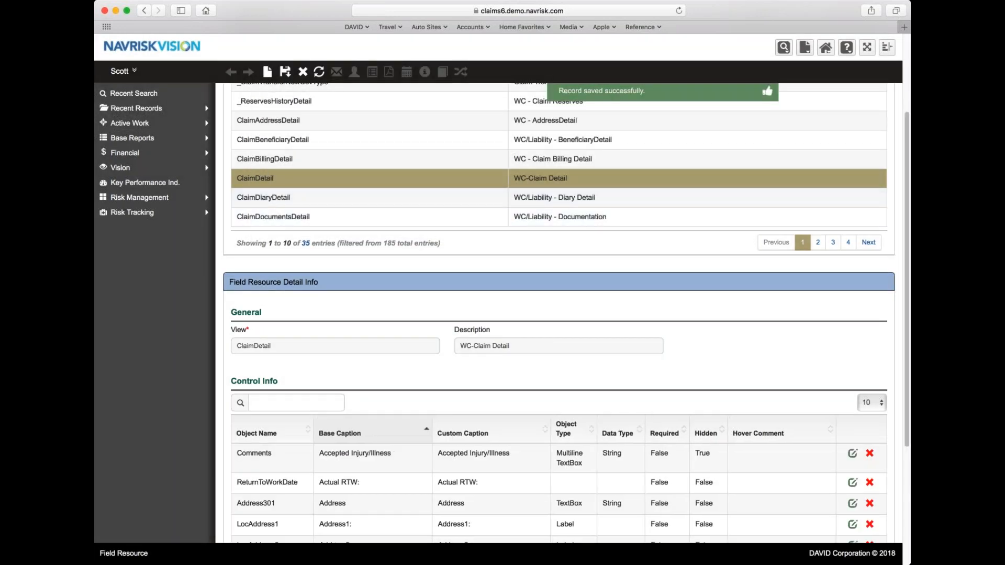
- Reopen the most recent claim's detail page, expand its Claim section and check the Pre-existing Disability field
{"action": "mouse_move", "coordinate": [208, 109]}
{"action": "mouse_move", "coordinate": [257, 112]}
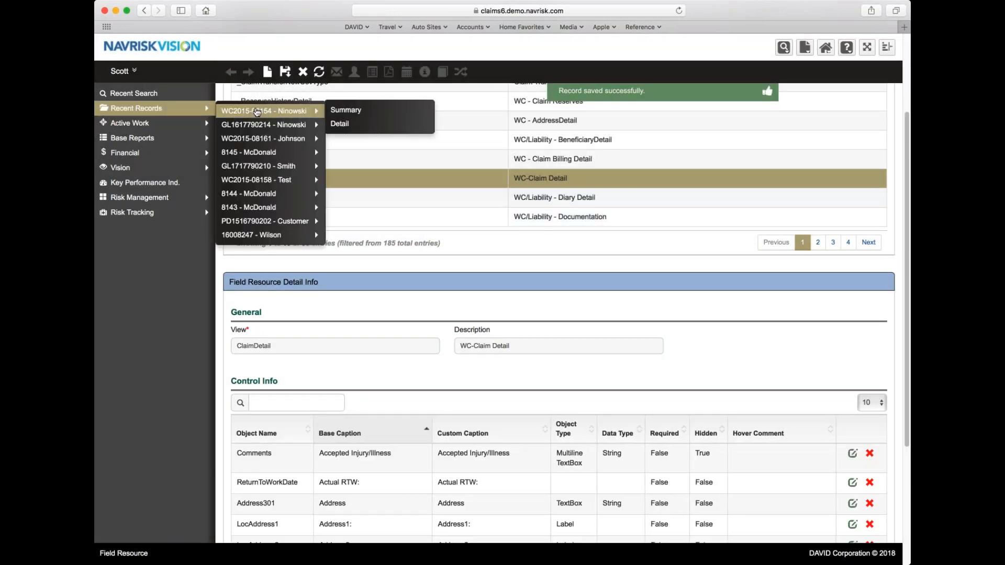
{"action": "left_click", "coordinate": [346, 125]}
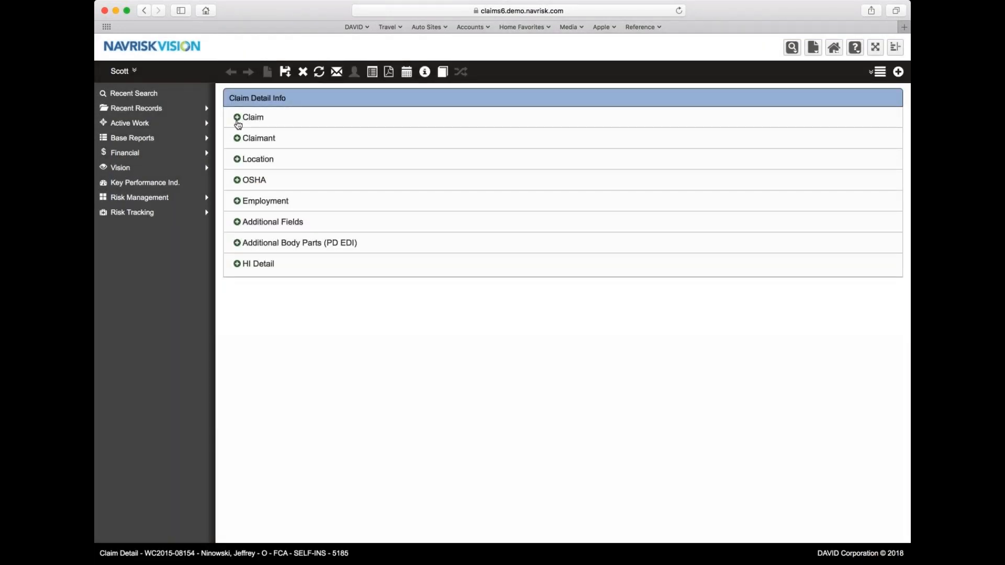
{"action": "left_click", "coordinate": [237, 118]}
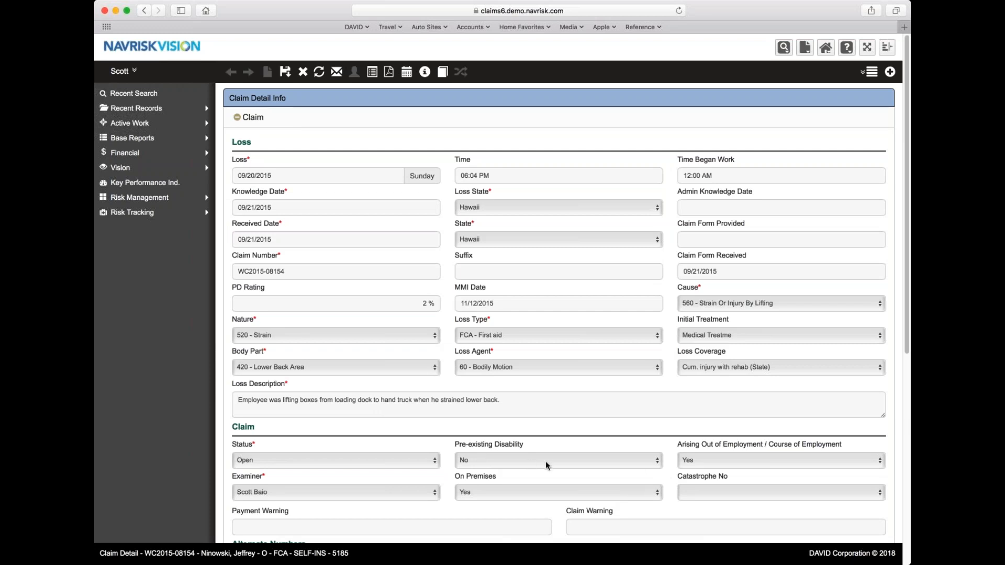
{"action": "left_click", "coordinate": [659, 463]}
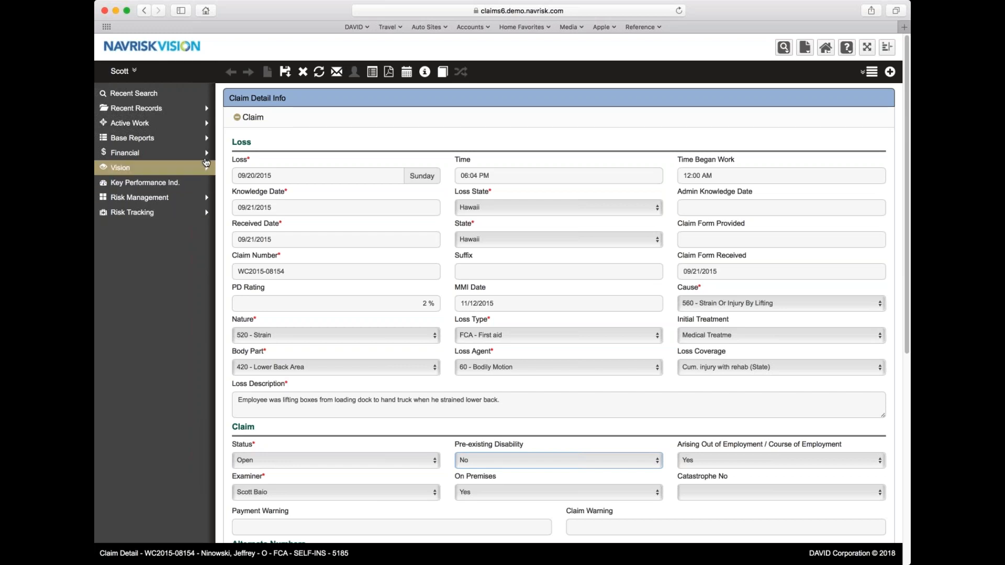
- Open the Claim Footer Configuration and look over its default and user columns
{"action": "left_click", "coordinate": [124, 71]}
{"action": "mouse_move", "coordinate": [147, 132]}
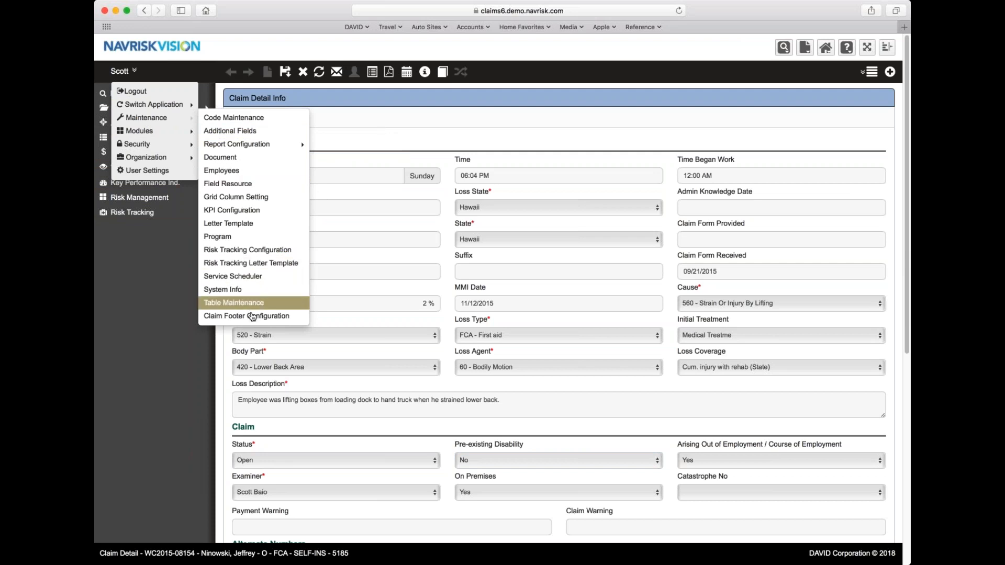
{"action": "left_click", "coordinate": [250, 317]}
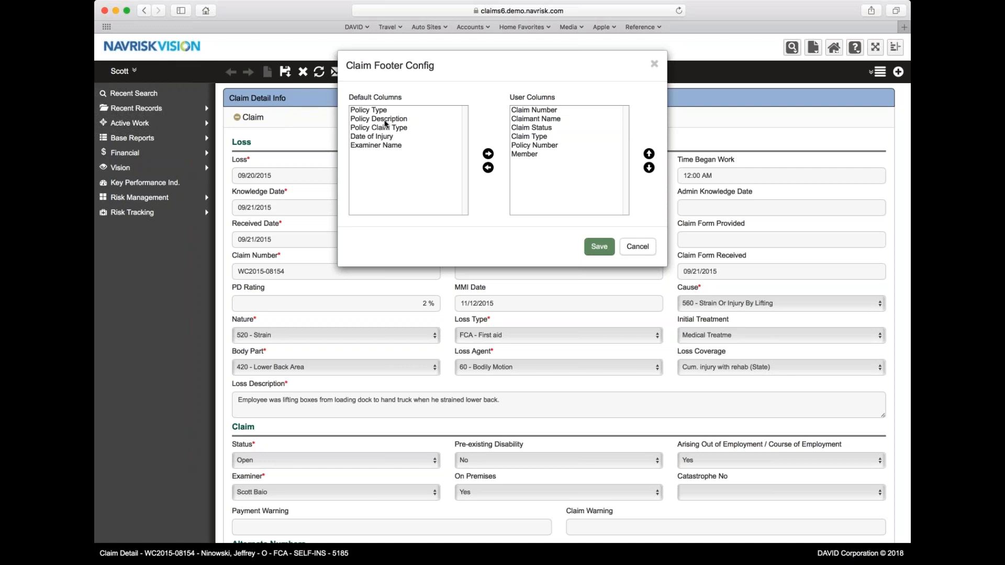
- Try moving the Member user column up to just below Claim Number and back to the end, and cancel the footer configuration
{"action": "left_click", "coordinate": [533, 154]}
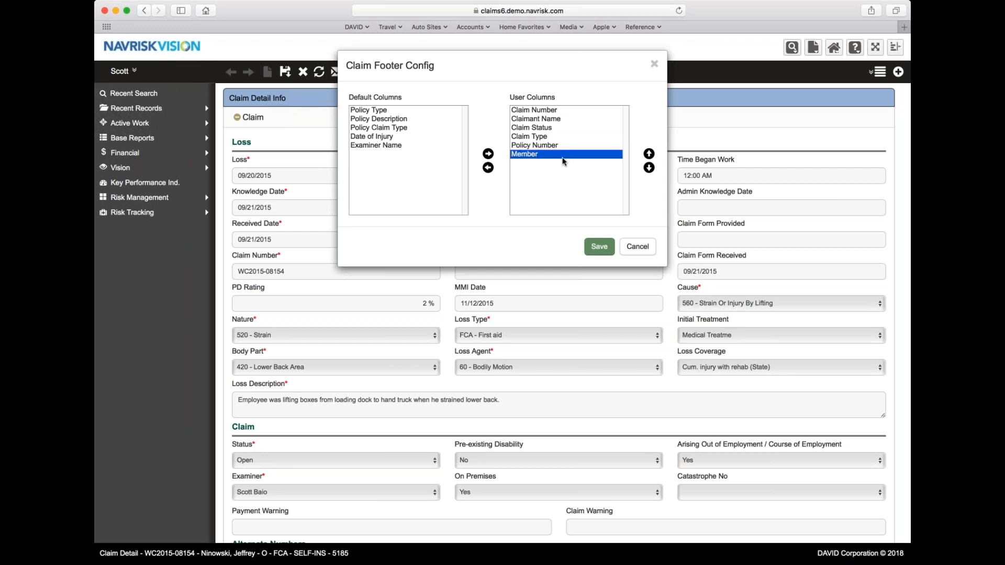
{"action": "left_click", "coordinate": [649, 154]}
{"action": "left_click", "coordinate": [648, 154]}
{"action": "left_click", "coordinate": [649, 154]}
{"action": "left_click", "coordinate": [649, 154]}
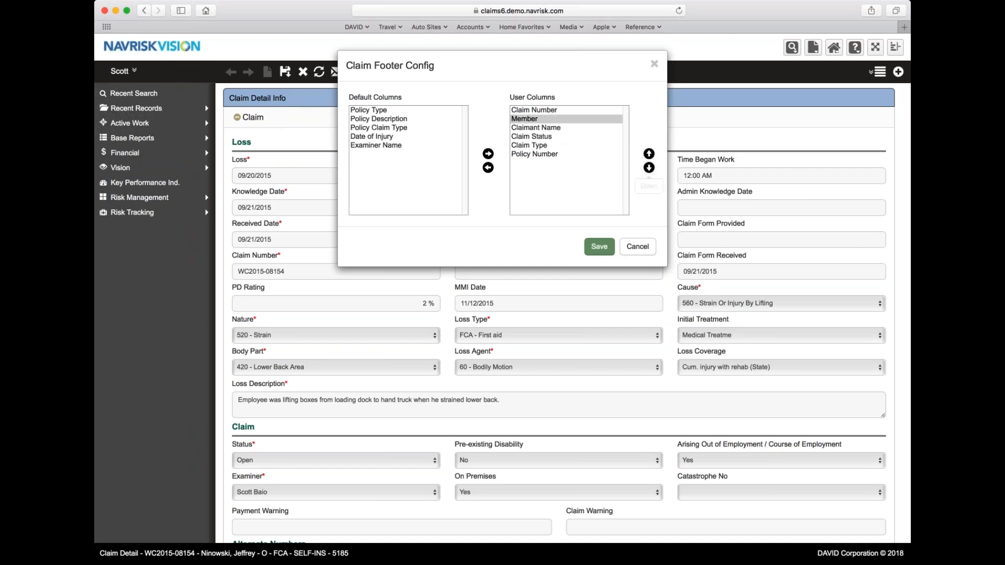
{"action": "left_click", "coordinate": [649, 168]}
{"action": "left_click", "coordinate": [649, 167]}
{"action": "left_click", "coordinate": [649, 168]}
{"action": "left_click", "coordinate": [649, 167]}
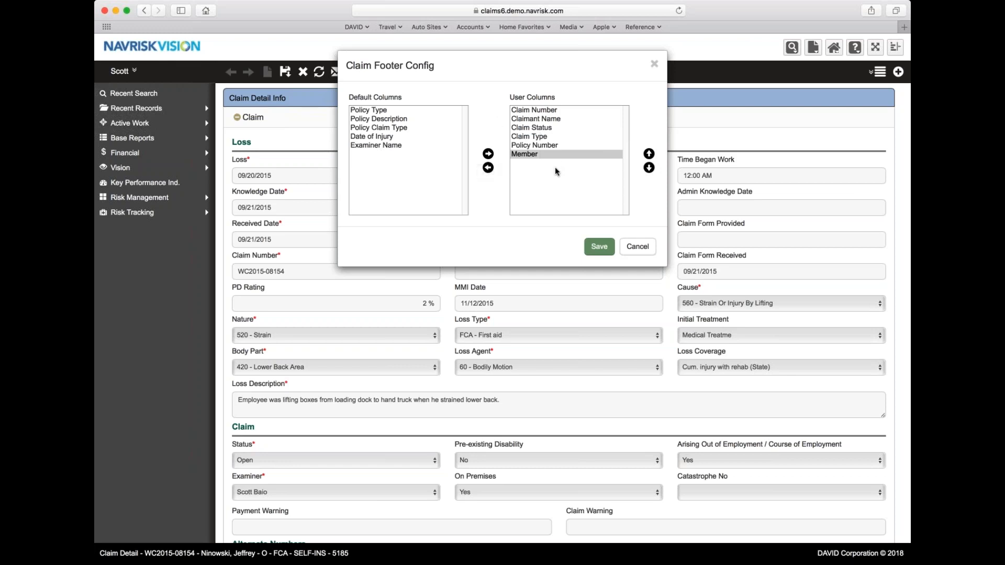
{"action": "left_click", "coordinate": [638, 246]}
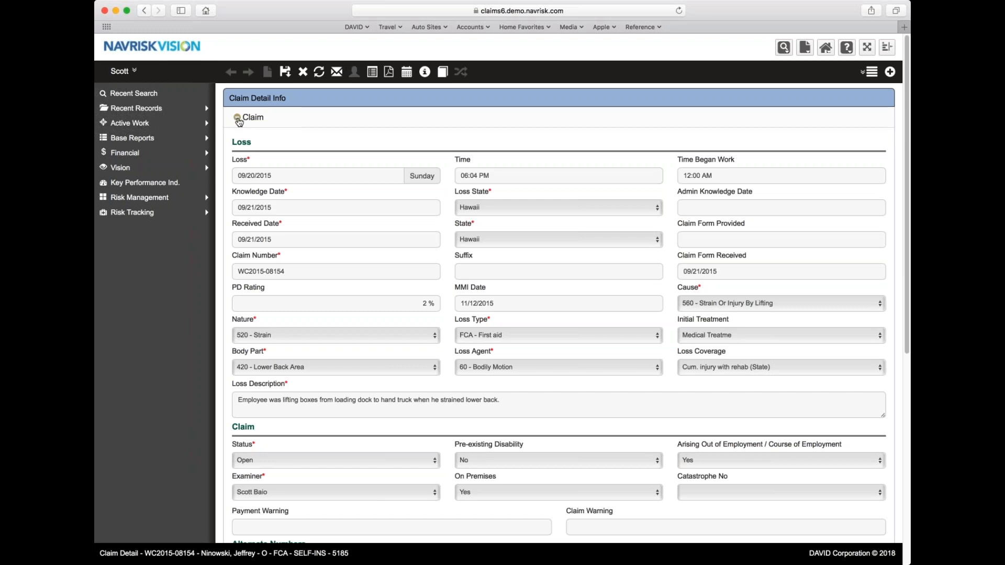
- Collapse the Claim section, expand Additional Fields and examine its groups, from Additional Claim Info to P1. Presumption Type
{"action": "left_click", "coordinate": [237, 118]}
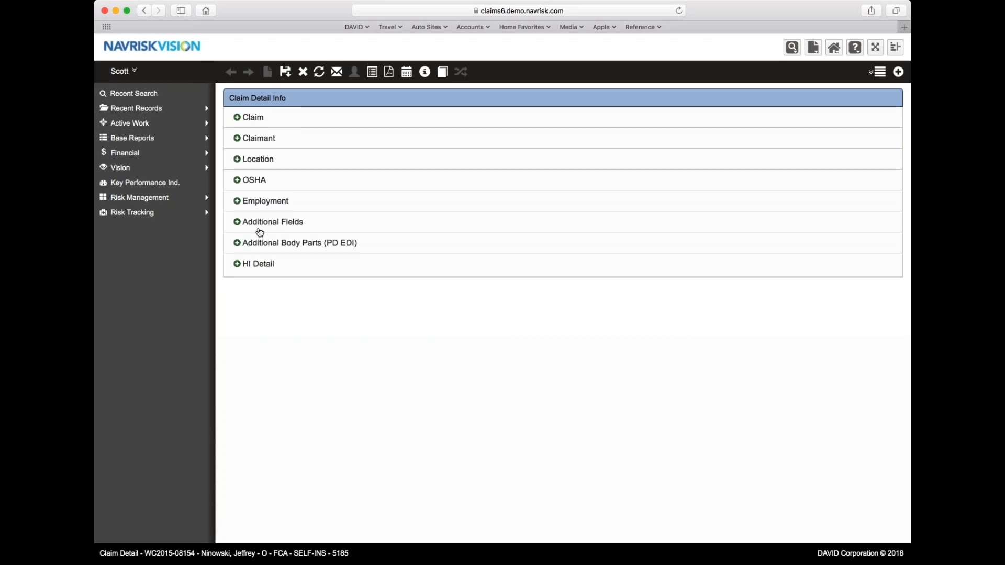
{"action": "left_click", "coordinate": [237, 222]}
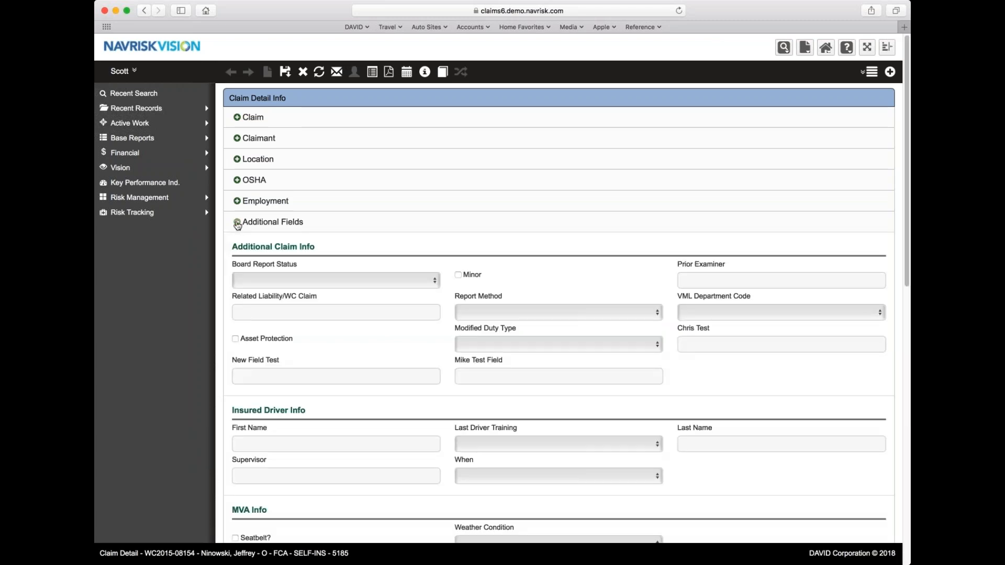
{"action": "scroll", "coordinate": [440, 350], "scroll_direction": "down", "scroll_amount": 2}
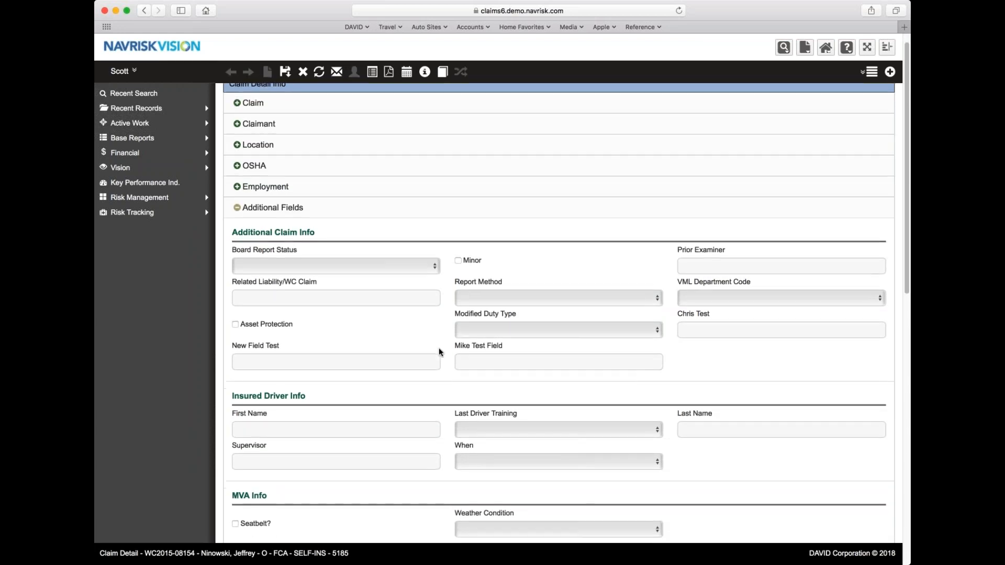
{"action": "scroll", "coordinate": [440, 352], "scroll_direction": "down", "scroll_amount": 5}
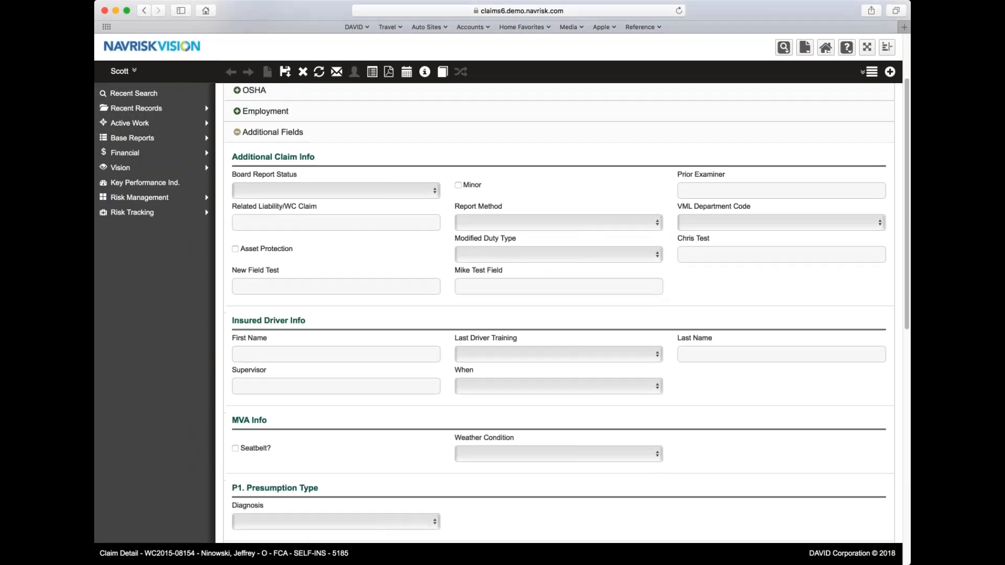
{"action": "scroll", "coordinate": [439, 351], "scroll_direction": "down", "scroll_amount": 1}
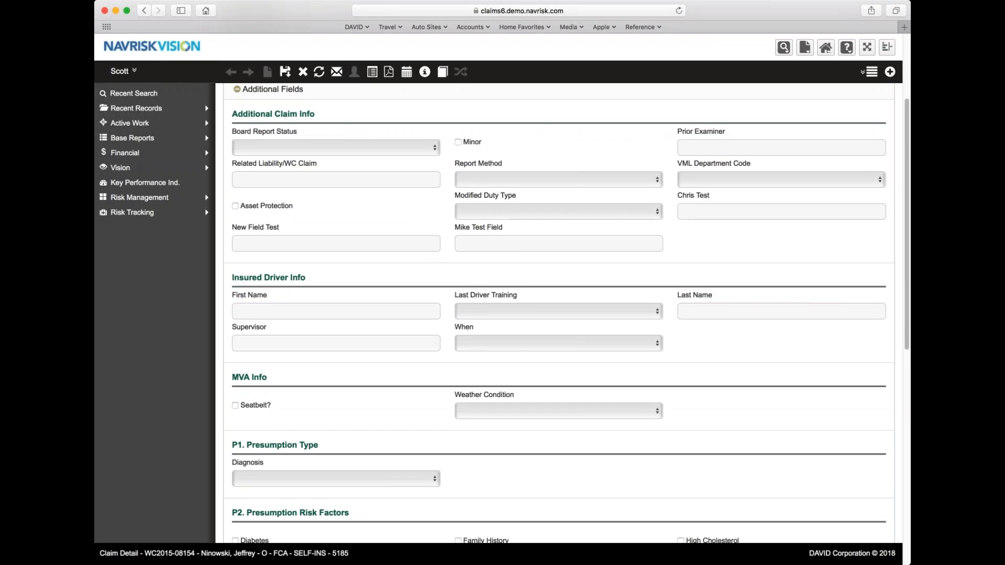
{"action": "mouse_move", "coordinate": [338, 108]}
{"action": "left_mouse_down"}
{"action": "mouse_move", "coordinate": [234, 106]}
{"action": "mouse_move", "coordinate": [230, 126]}
{"action": "mouse_move", "coordinate": [334, 111]}
{"action": "left_mouse_up"}
{"action": "mouse_move", "coordinate": [316, 273]}
{"action": "left_mouse_down"}
{"action": "mouse_move", "coordinate": [228, 274]}
{"action": "mouse_move", "coordinate": [245, 291]}
{"action": "mouse_move", "coordinate": [316, 272]}
{"action": "left_mouse_up"}
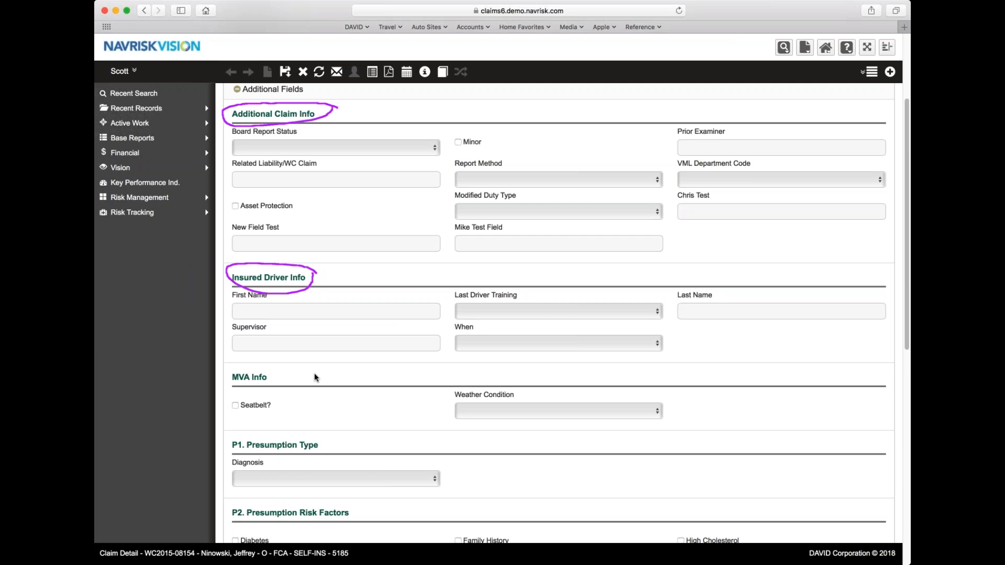
{"action": "left_click_drag", "start_coordinate": [283, 372], "coordinate": [286, 373]}
{"action": "mouse_move", "coordinate": [327, 437]}
{"action": "left_mouse_down"}
{"action": "mouse_move", "coordinate": [338, 455]}
{"action": "mouse_move", "coordinate": [327, 442]}
{"action": "left_mouse_up"}
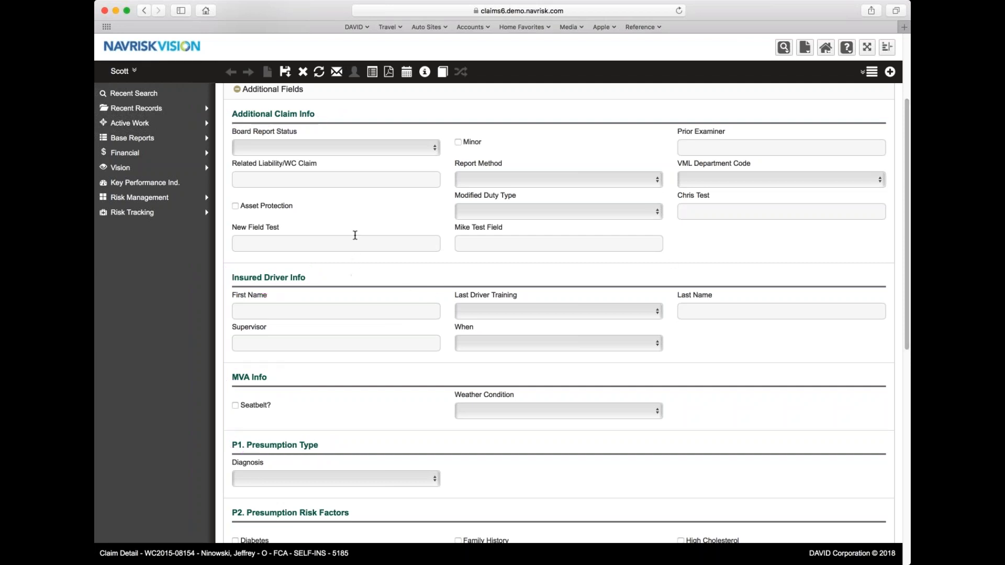
- Open the Additional Fields maintenance page, select the Claim Detail page using ClaimListSearchByID and look over its category list
{"action": "left_click", "coordinate": [137, 75]}
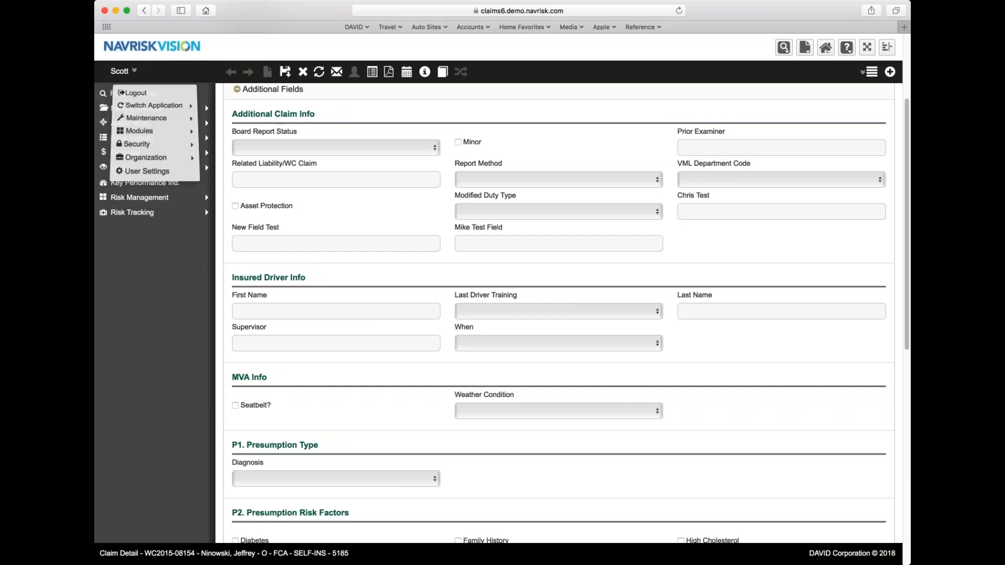
{"action": "mouse_move", "coordinate": [178, 117]}
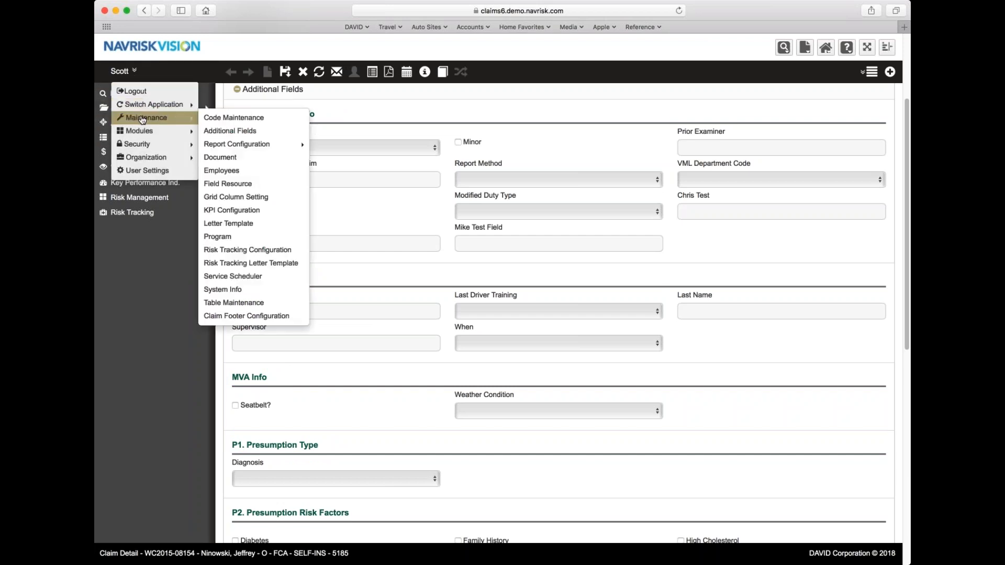
{"action": "left_click", "coordinate": [231, 131]}
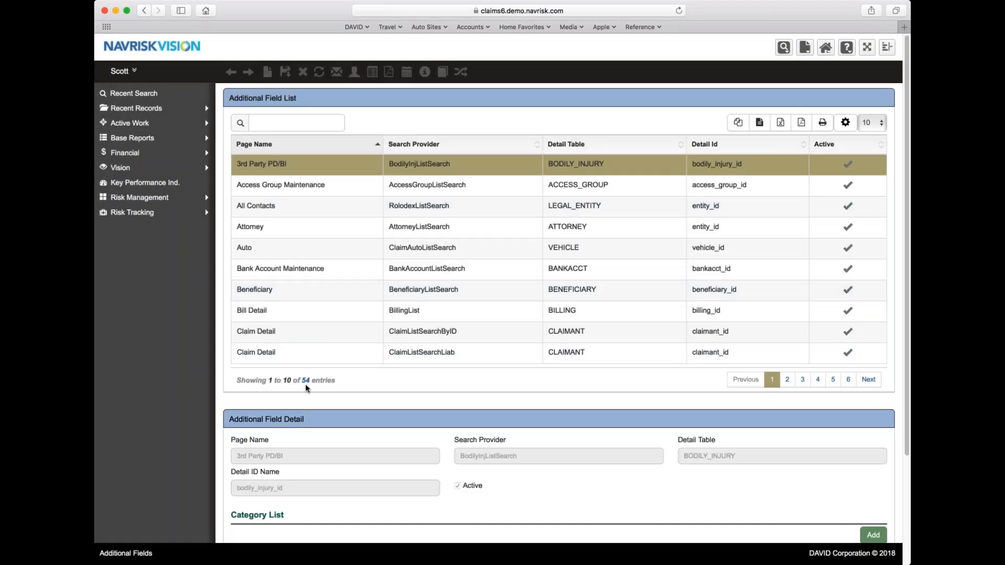
{"action": "left_click_drag", "start_coordinate": [301, 381], "coordinate": [336, 381]}
{"action": "left_click", "coordinate": [295, 336]}
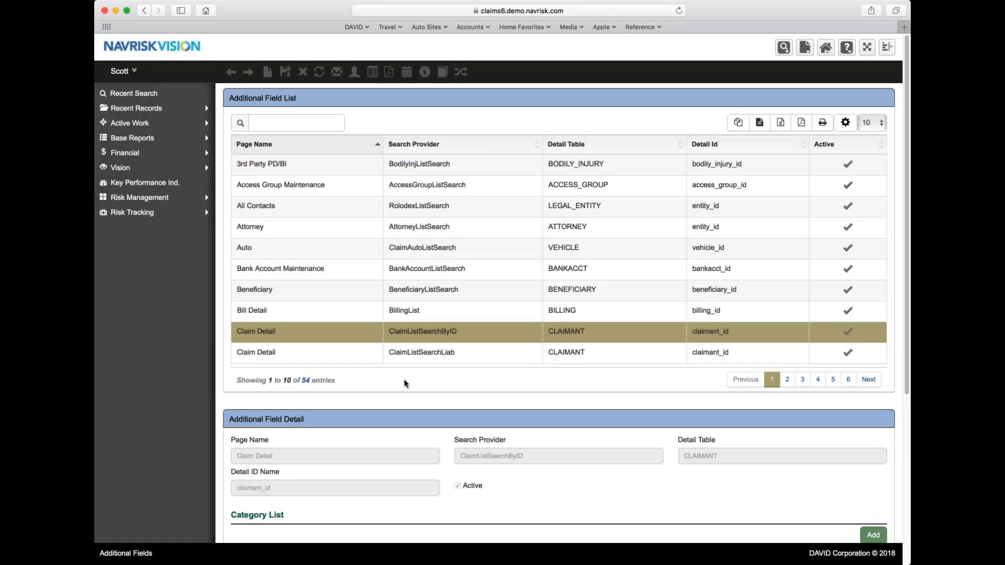
{"action": "scroll", "coordinate": [404, 383], "scroll_direction": "down", "scroll_amount": 5}
{"action": "scroll", "coordinate": [404, 383], "scroll_direction": "down", "scroll_amount": 2}
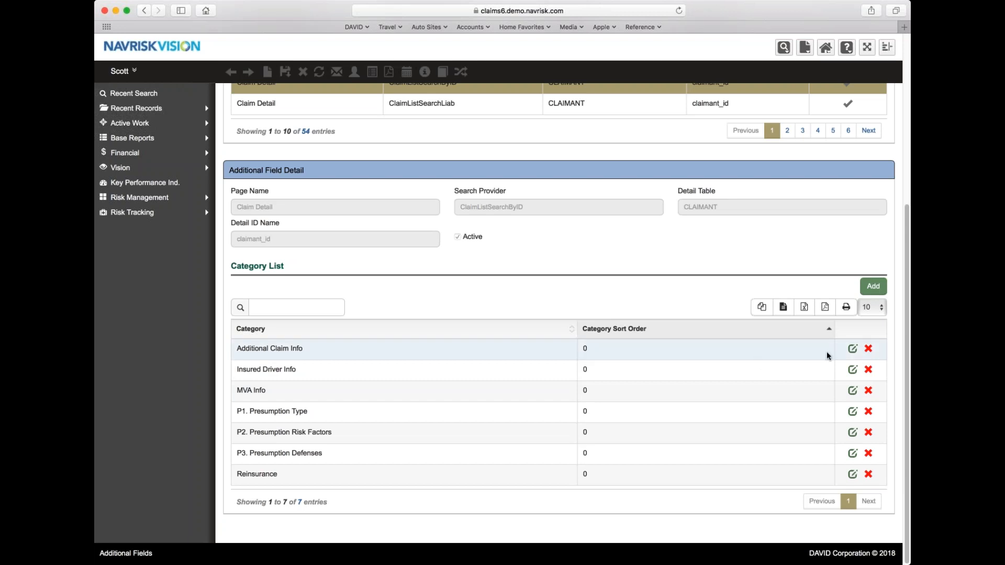
- Open the Additional Claim Info category and examine the captions and data types in its field list
{"action": "left_click", "coordinate": [852, 348]}
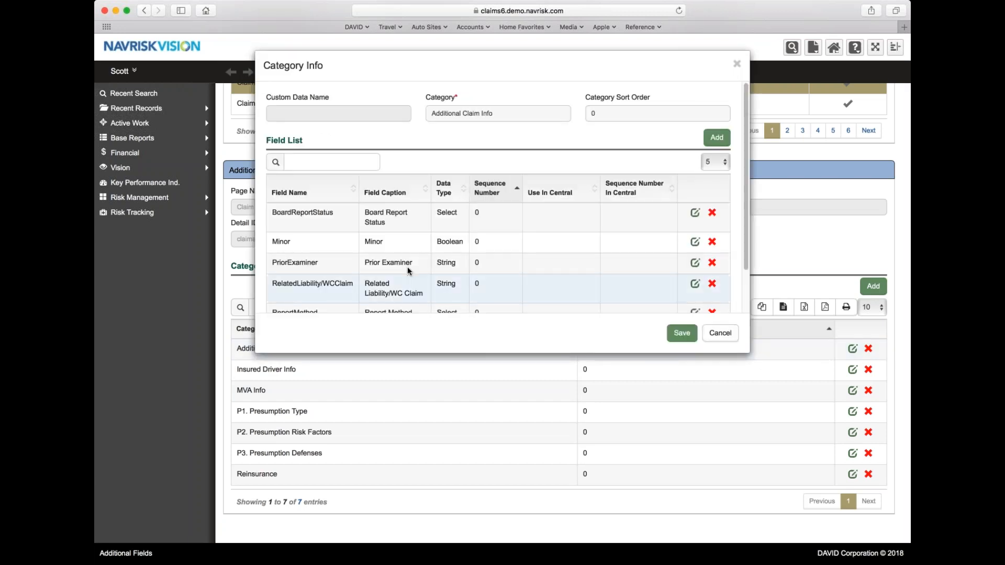
{"action": "scroll", "coordinate": [384, 240], "scroll_direction": "down", "scroll_amount": 1}
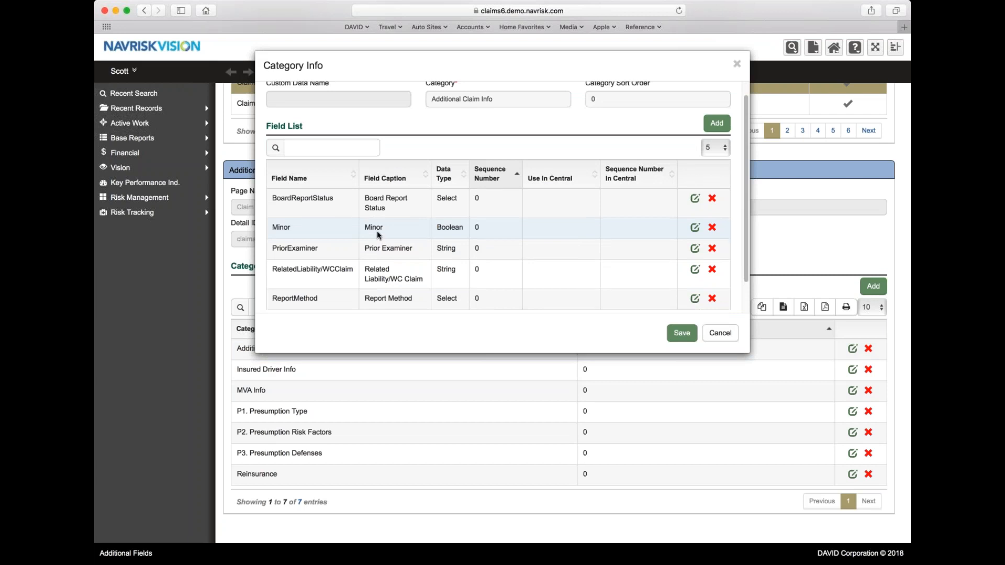
{"action": "scroll", "coordinate": [348, 211], "scroll_direction": "down", "scroll_amount": 2}
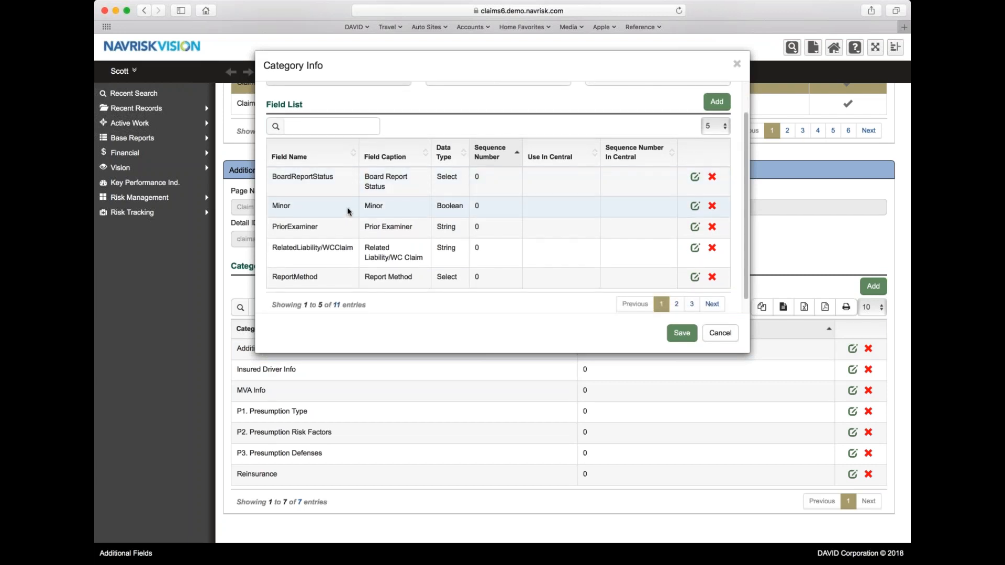
{"action": "scroll", "coordinate": [386, 224], "scroll_direction": "down", "scroll_amount": 1}
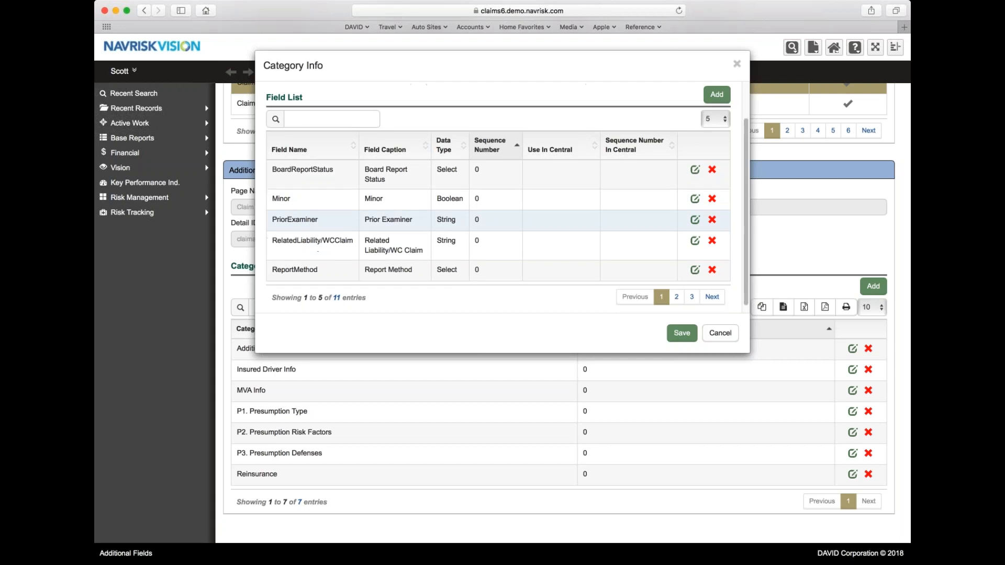
{"action": "scroll", "coordinate": [386, 219], "scroll_direction": "up", "scroll_amount": 3}
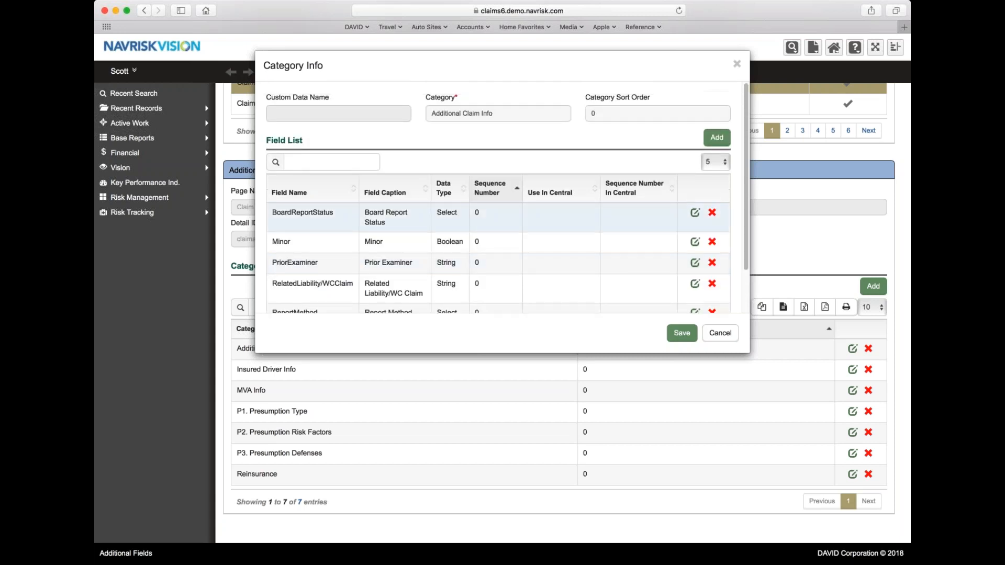
- Try adding a Date field named DTLASTCONTACT with the caption Date of Last Contact to Additional Claim Info, and discard it unsaved
{"action": "left_click", "coordinate": [716, 137]}
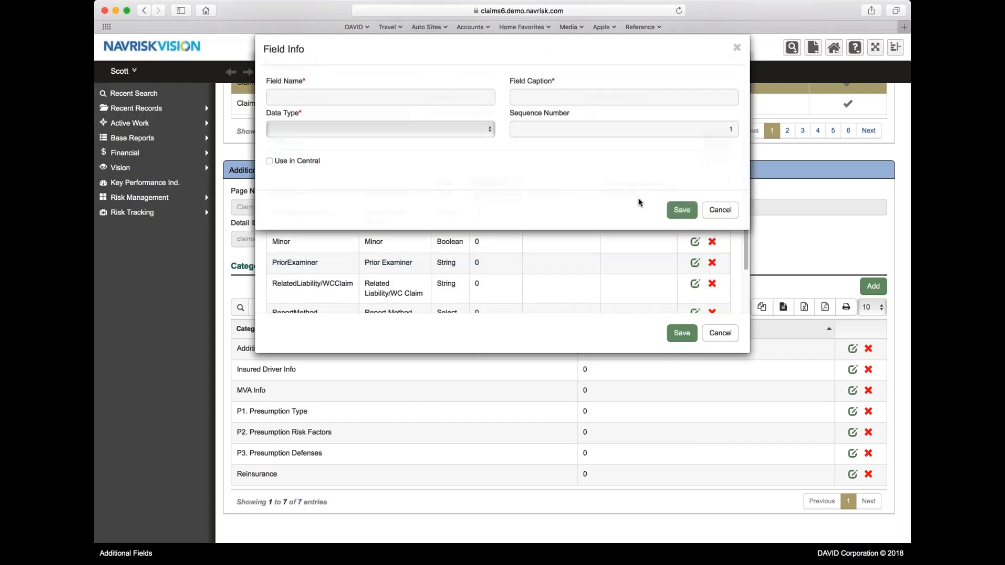
{"action": "left_click", "coordinate": [318, 113]}
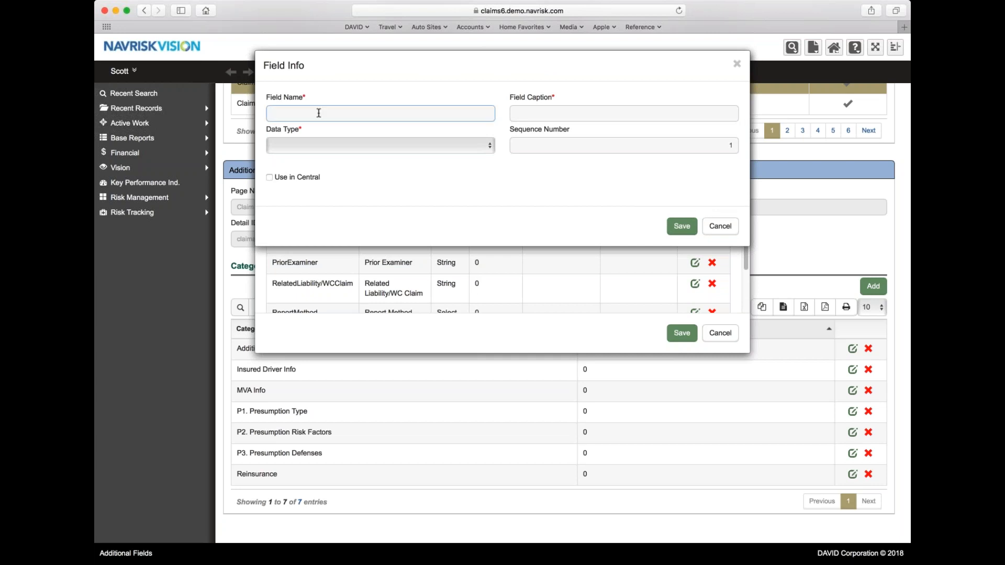
{"action": "type", "text": "Date of last contact"}
{"action": "left_click_drag", "start_coordinate": [331, 113], "coordinate": [273, 113]}
{"action": "type", "text": "DTLASTCONTACT"}
{"action": "left_click", "coordinate": [524, 114]}
{"action": "type", "text": "Date of "}
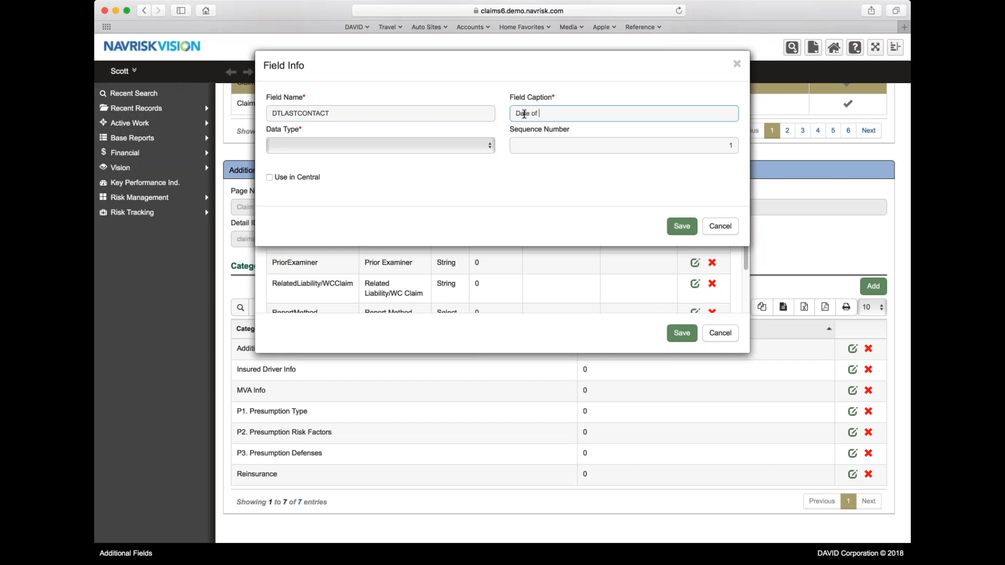
{"action": "type", "text": "Last Contact"}
{"action": "key", "text": "Tab"}
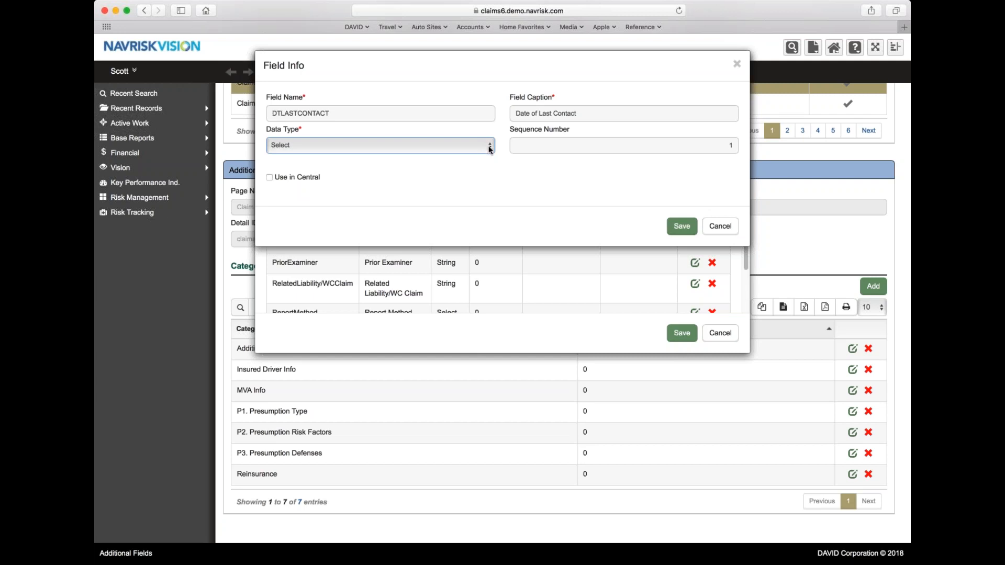
{"action": "key", "text": "d"}
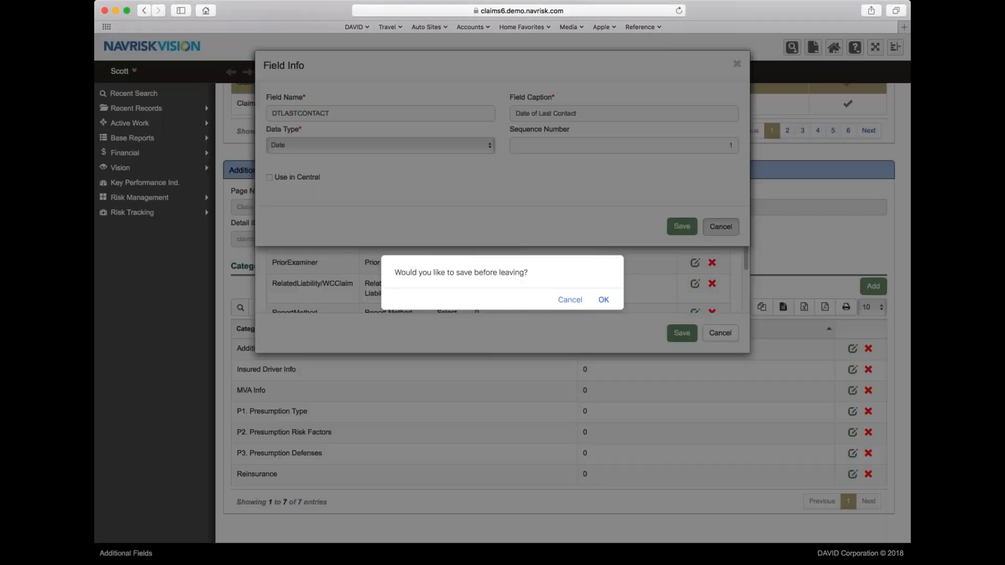
{"action": "left_click", "coordinate": [570, 300]}
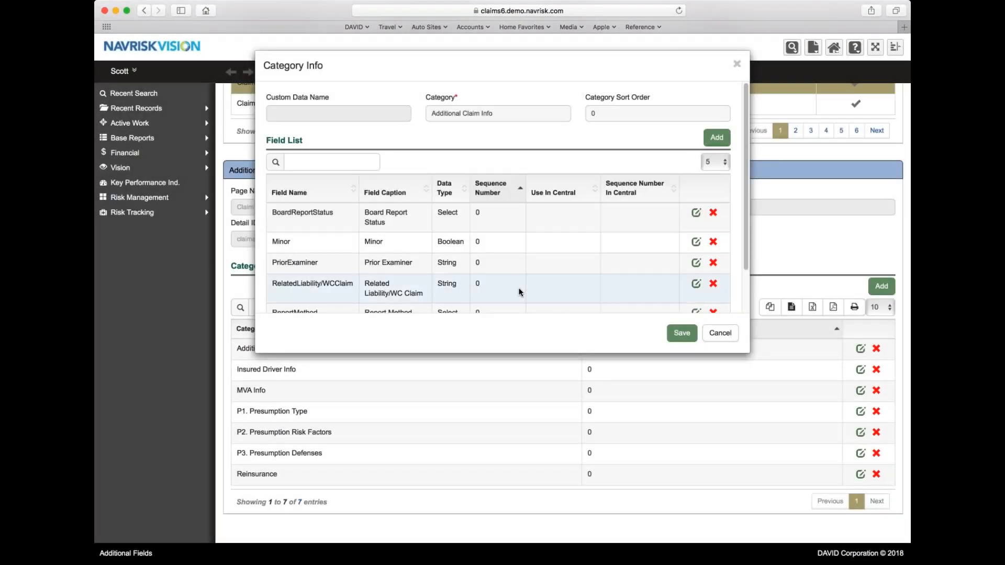
- Review the Additional Claim Info field list once more and close the category without saving
{"action": "scroll", "coordinate": [570, 283], "scroll_direction": "down", "scroll_amount": 2}
{"action": "scroll", "coordinate": [570, 278], "scroll_direction": "down", "scroll_amount": 3}
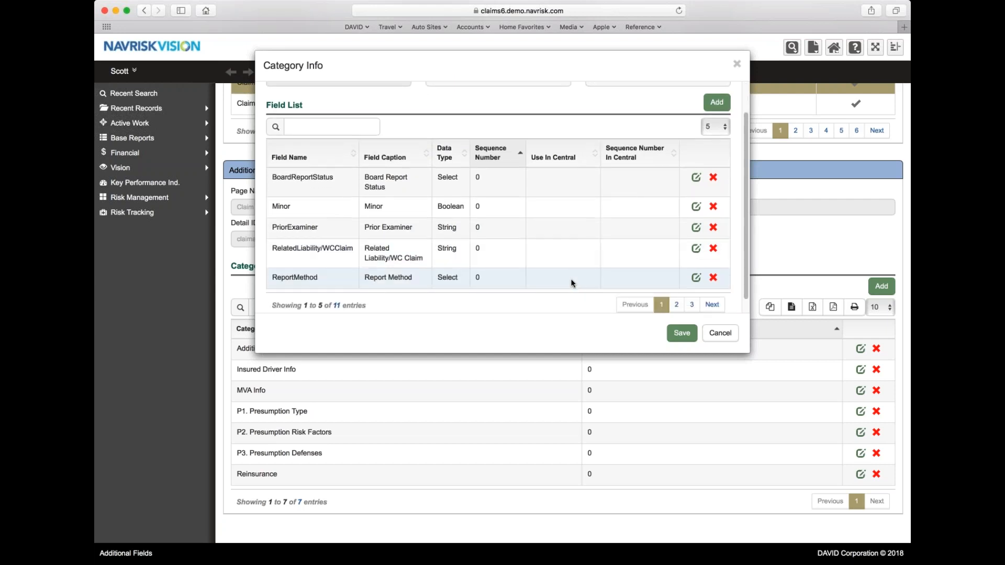
{"action": "scroll", "coordinate": [570, 278], "scroll_direction": "up", "scroll_amount": 3}
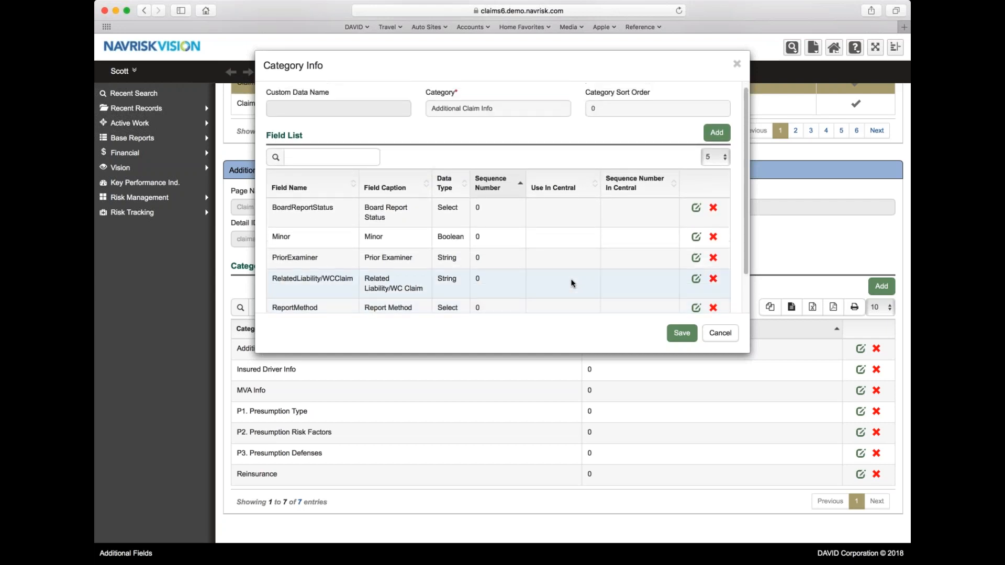
{"action": "left_click", "coordinate": [720, 333]}
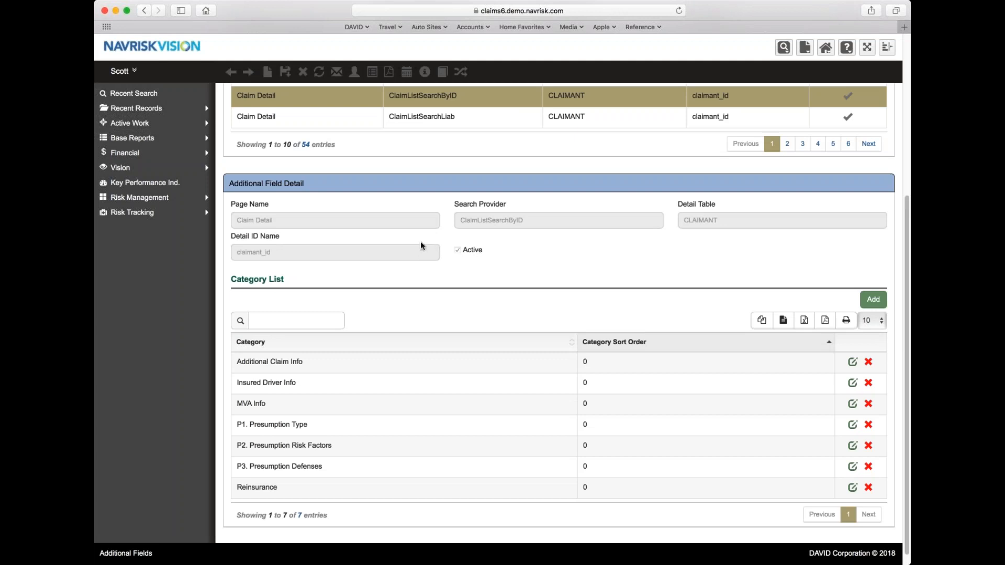
- Look over the categories on the NAVRISK Reports page and open the report Category Configuration
{"action": "left_click", "coordinate": [200, 175]}
{"action": "left_click", "coordinate": [258, 174]}
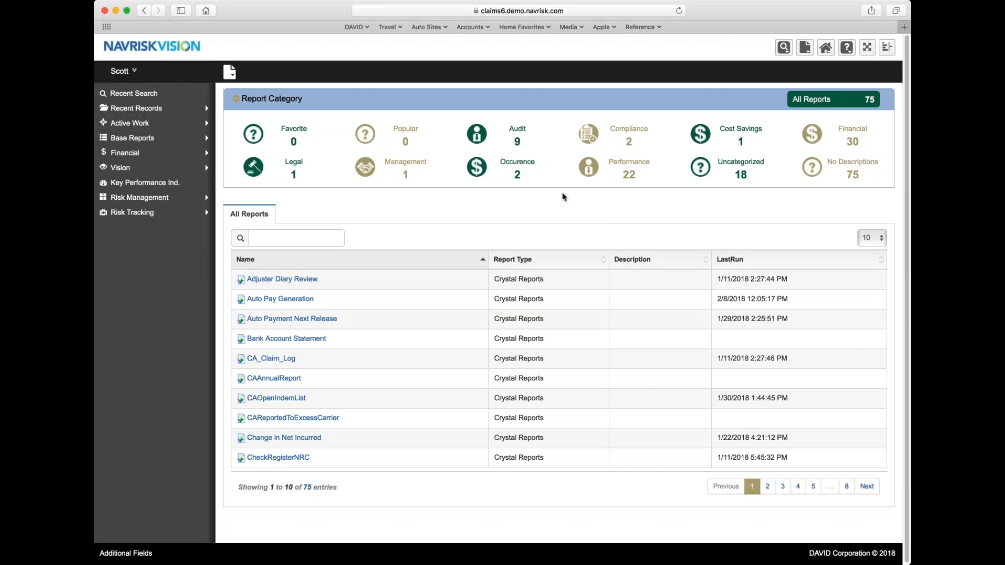
{"action": "left_click", "coordinate": [134, 72]}
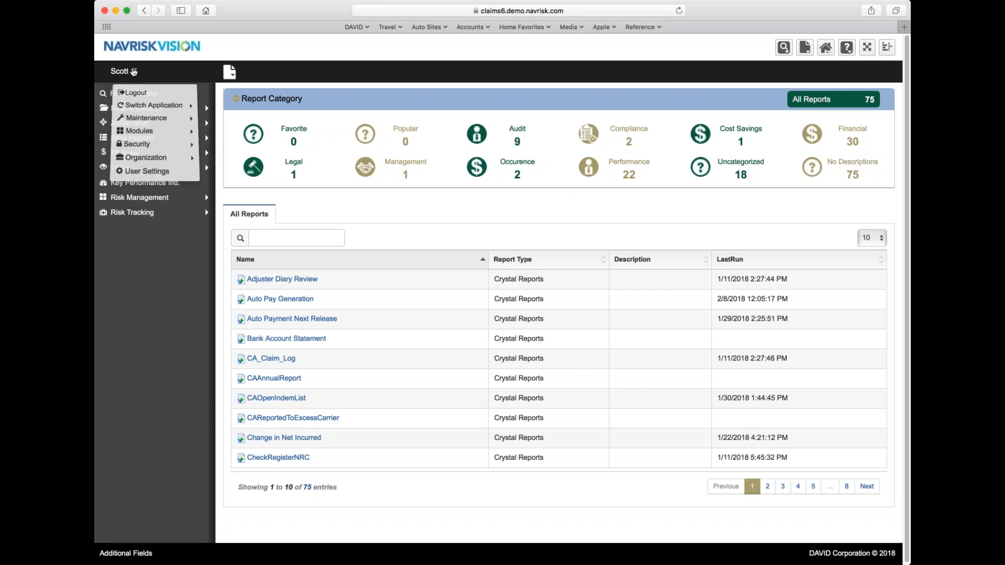
{"action": "mouse_move", "coordinate": [141, 120]}
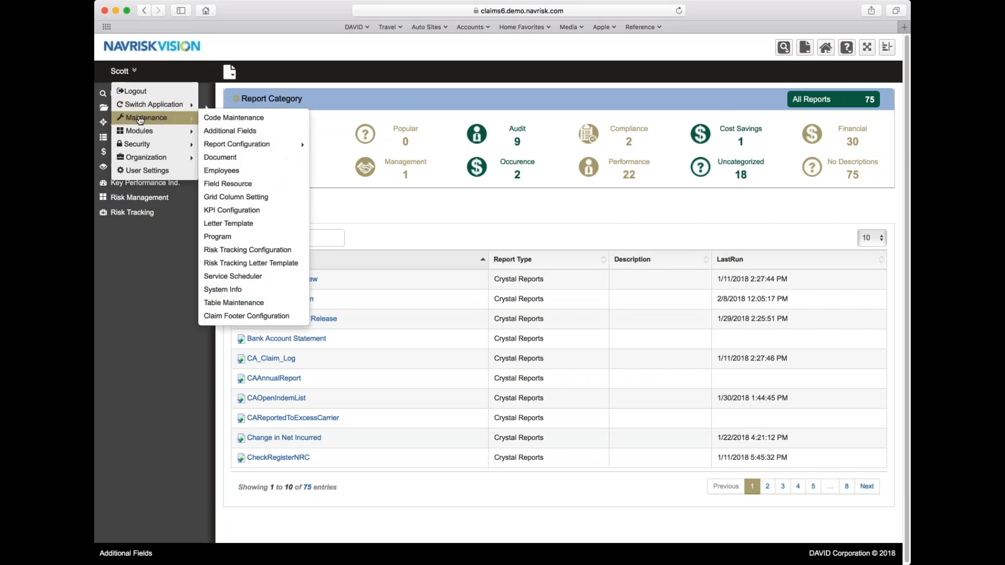
{"action": "mouse_move", "coordinate": [243, 149]}
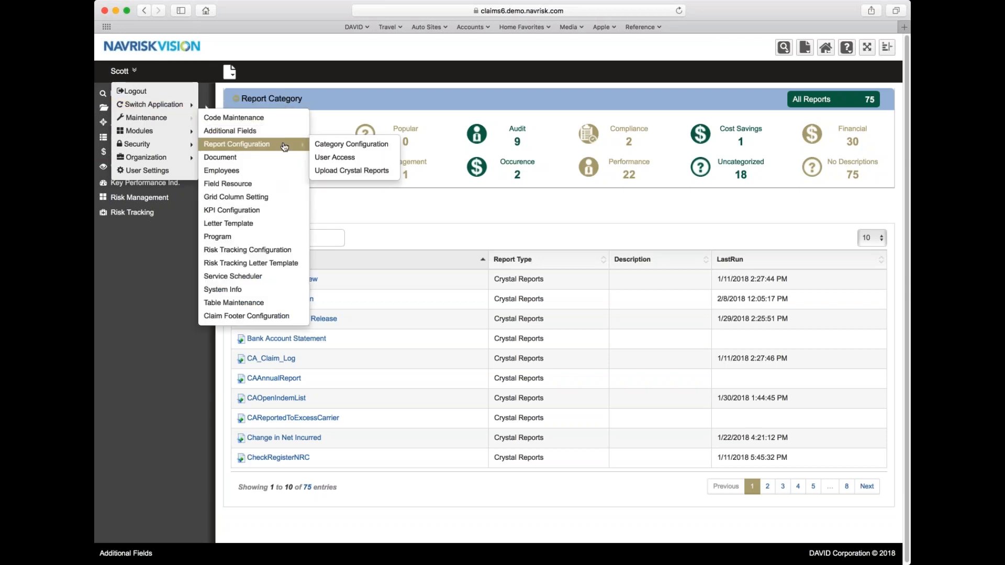
{"action": "left_click", "coordinate": [338, 147]}
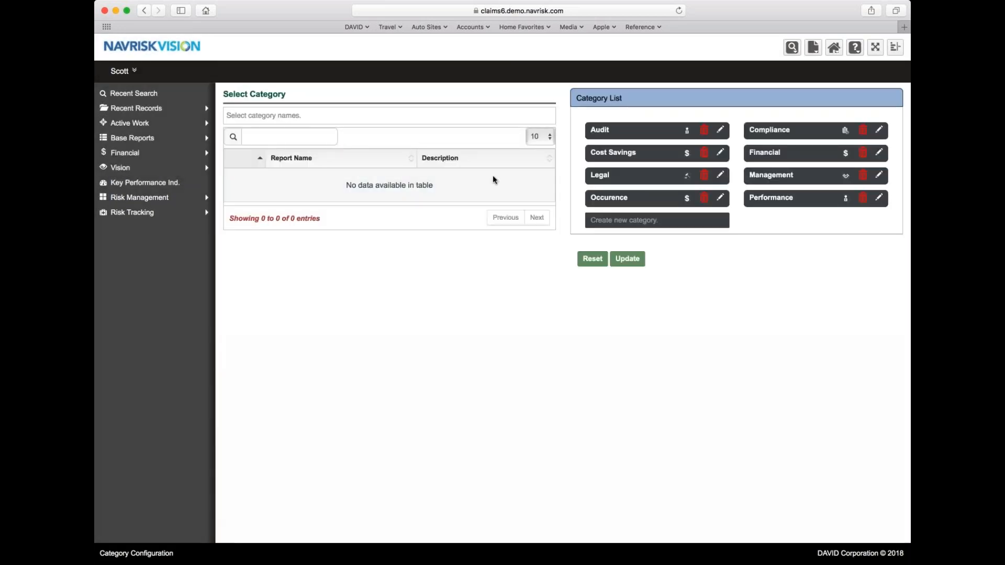
- Browse the category names available for selection, from Audit to All Reports, without choosing one
{"action": "left_click", "coordinate": [314, 115]}
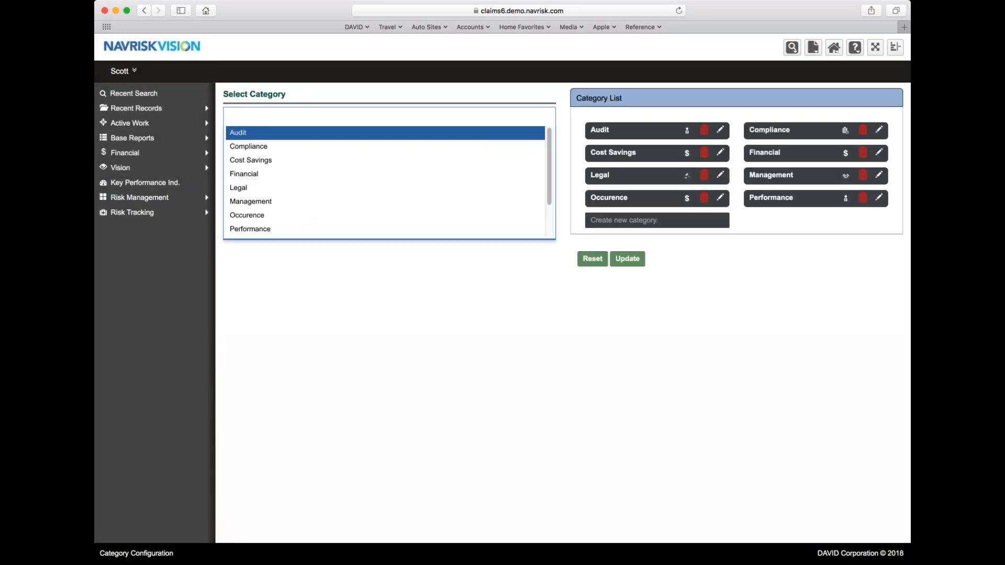
{"action": "scroll", "coordinate": [504, 174], "scroll_direction": "down", "scroll_amount": 3}
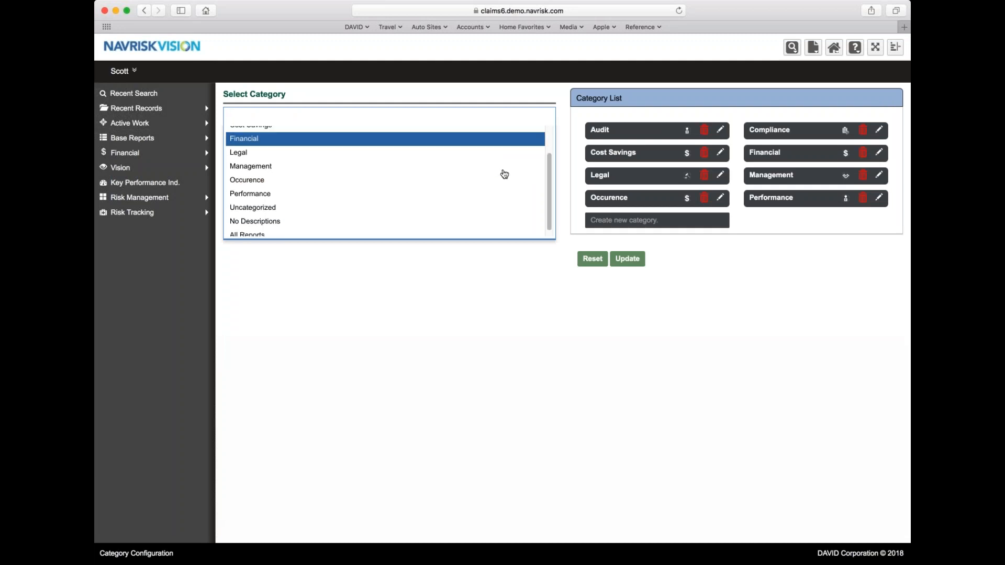
{"action": "scroll", "coordinate": [504, 174], "scroll_direction": "down", "scroll_amount": 1}
{"action": "scroll", "coordinate": [503, 173], "scroll_direction": "up", "scroll_amount": 4}
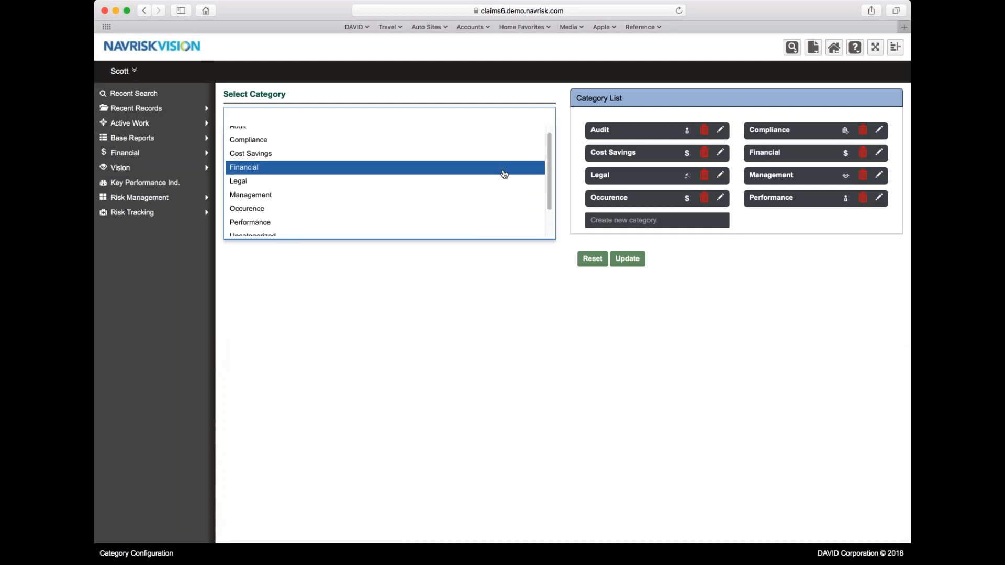
{"action": "left_click", "coordinate": [565, 188]}
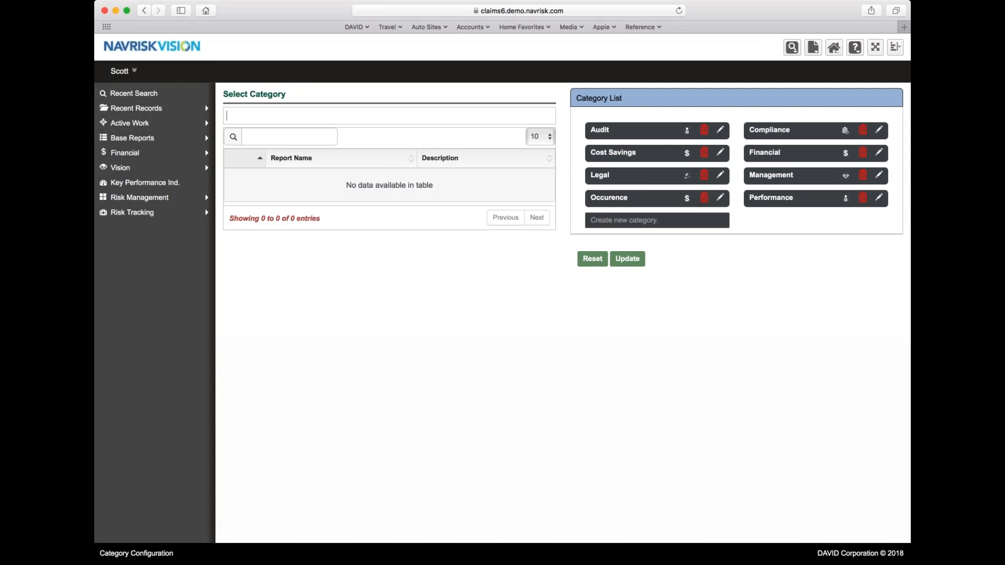
- Open the report User Access page and select the user listed directly after the current one
{"action": "left_click", "coordinate": [136, 72]}
{"action": "mouse_move", "coordinate": [183, 117]}
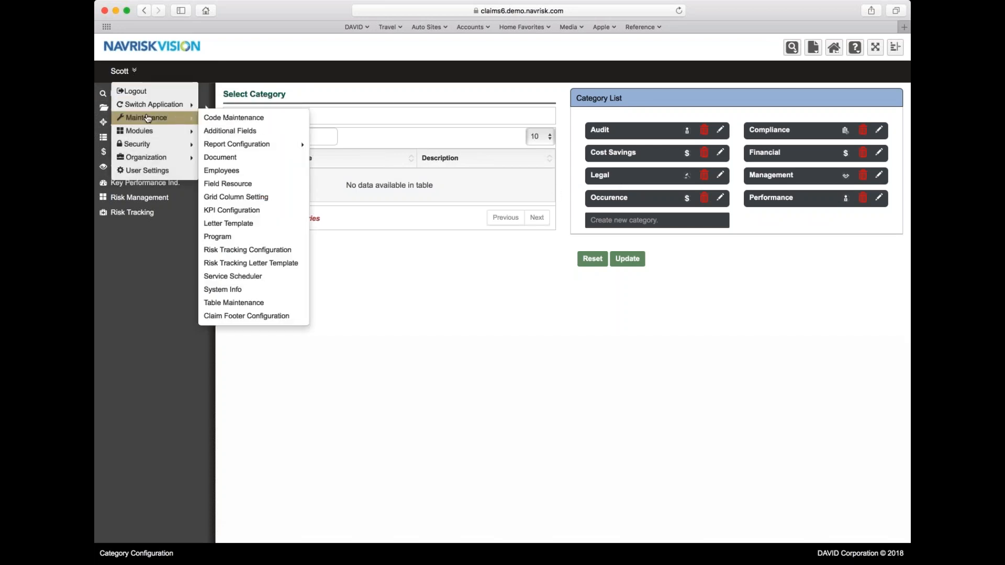
{"action": "mouse_move", "coordinate": [246, 145]}
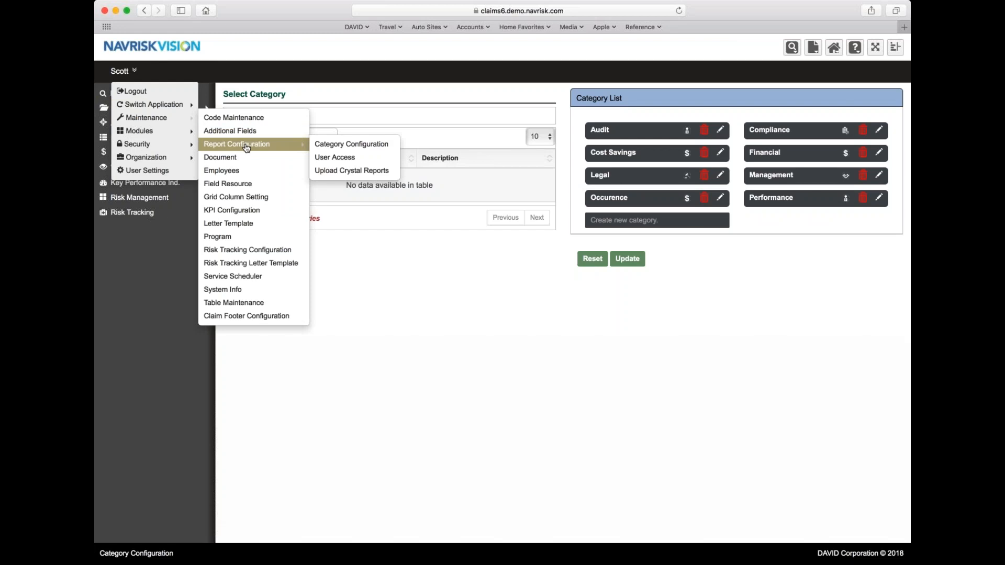
{"action": "left_click", "coordinate": [339, 158]}
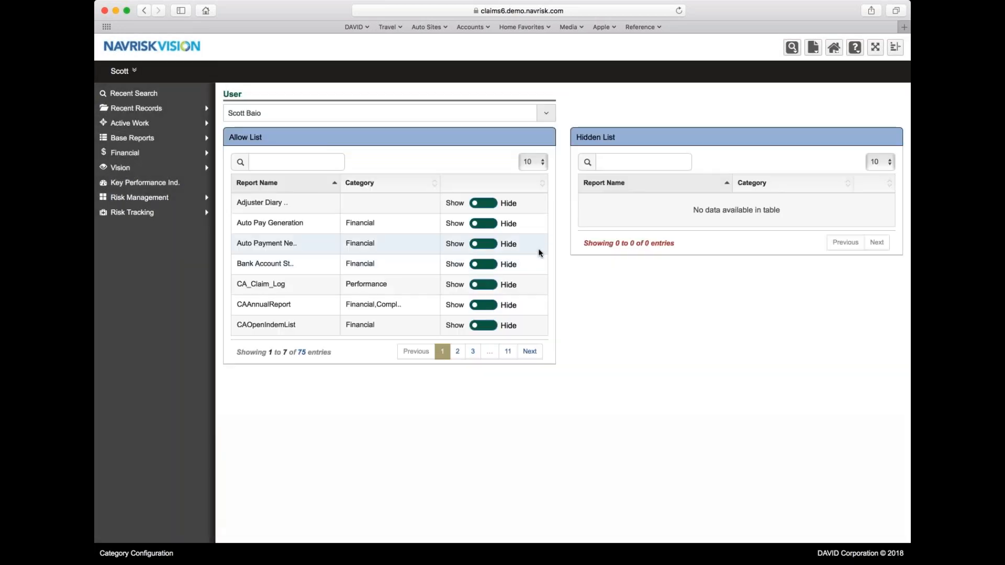
{"action": "left_click", "coordinate": [546, 113]}
{"action": "scroll", "coordinate": [388, 155], "scroll_direction": "up", "scroll_amount": 1}
{"action": "scroll", "coordinate": [387, 156], "scroll_direction": "down", "scroll_amount": 1}
{"action": "scroll", "coordinate": [366, 160], "scroll_direction": "down", "scroll_amount": 1}
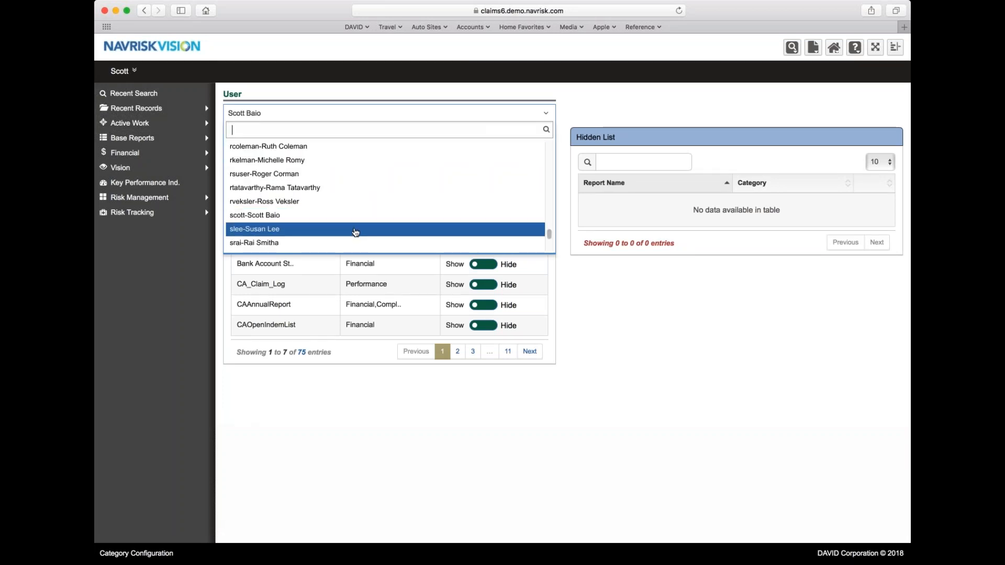
{"action": "left_click", "coordinate": [355, 232]}
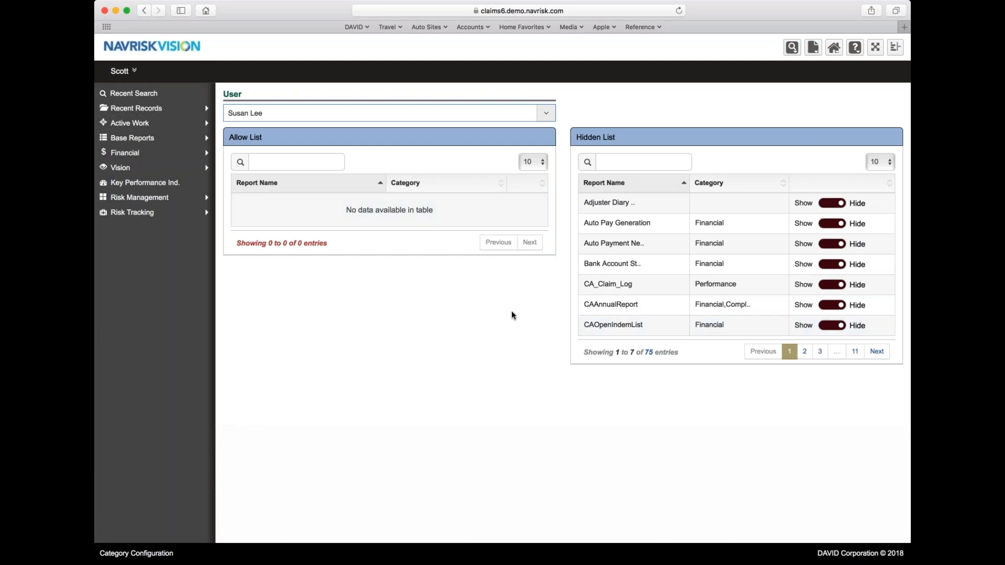
- Allow the selected user to see the Adjuster Diary Review, Auto Pay Generation, Bank Account Statement and CheckRegisterNRC reports
{"action": "left_click", "coordinate": [824, 207]}
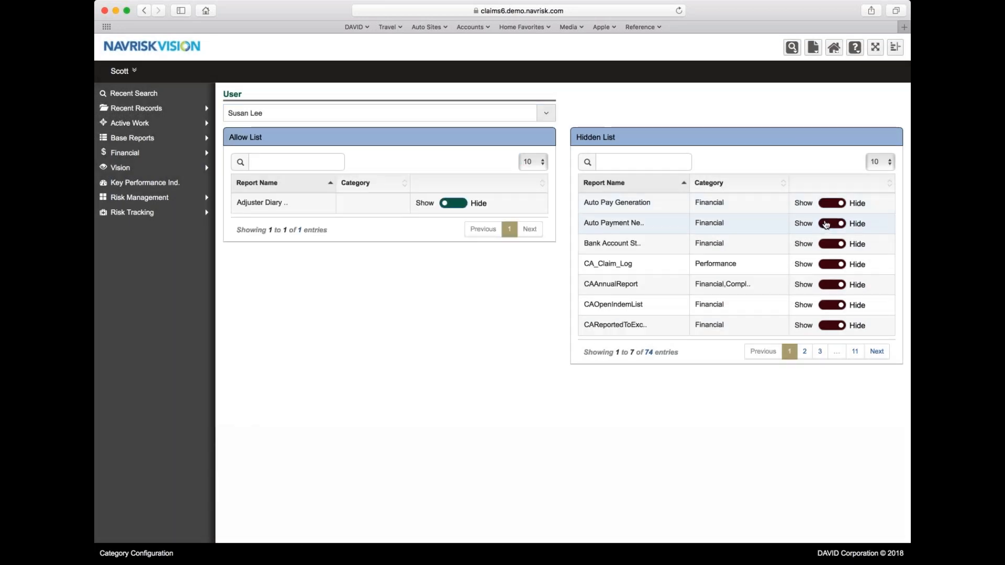
{"action": "left_click", "coordinate": [825, 207]}
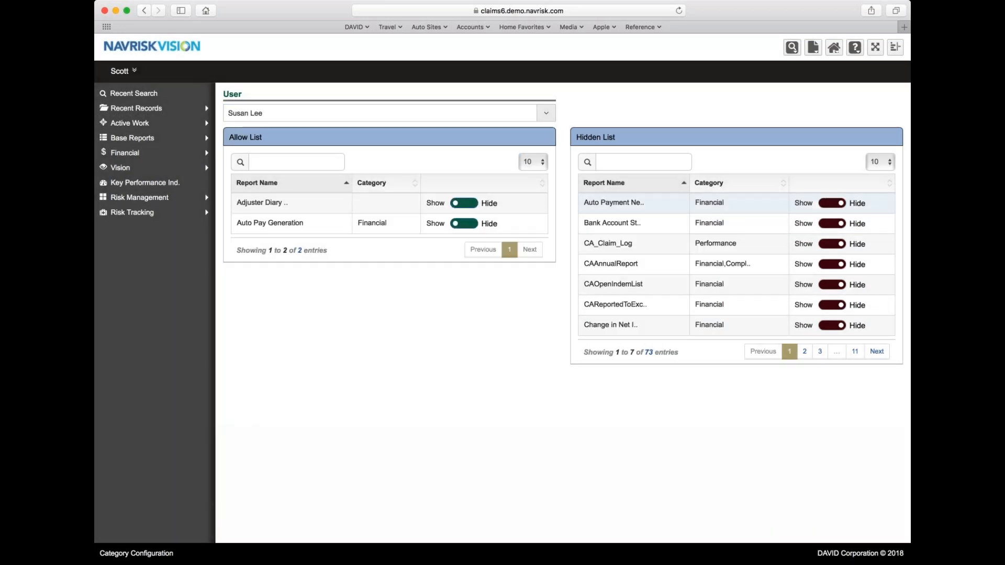
{"action": "left_click", "coordinate": [825, 225]}
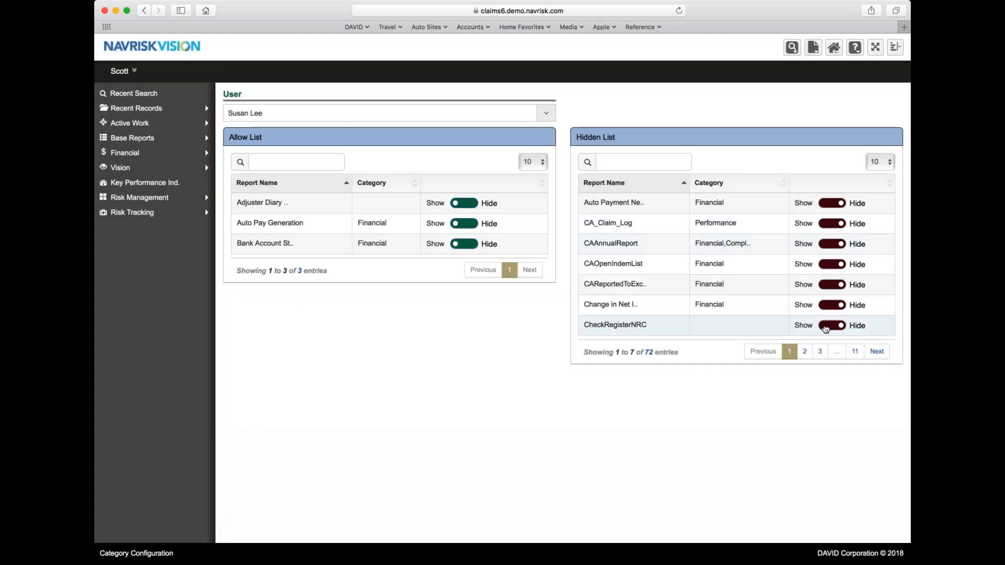
{"action": "left_click", "coordinate": [825, 326]}
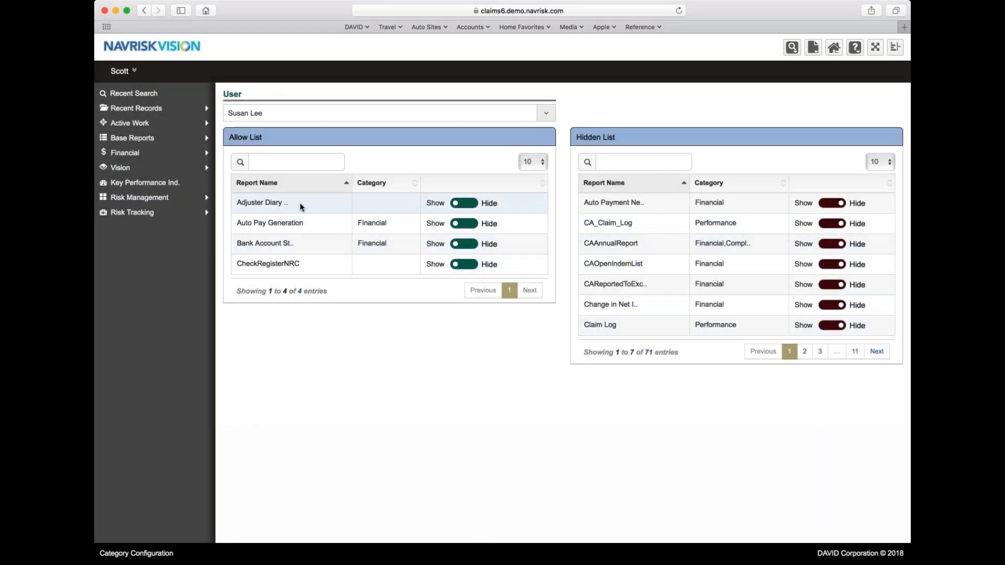
- Open the list of Vision pages
{"action": "left_click", "coordinate": [206, 171]}
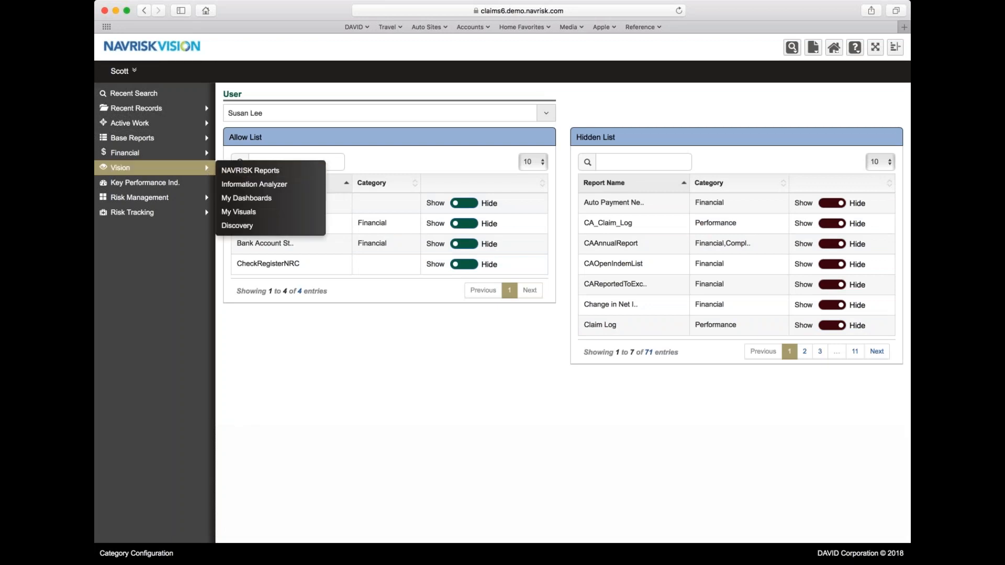